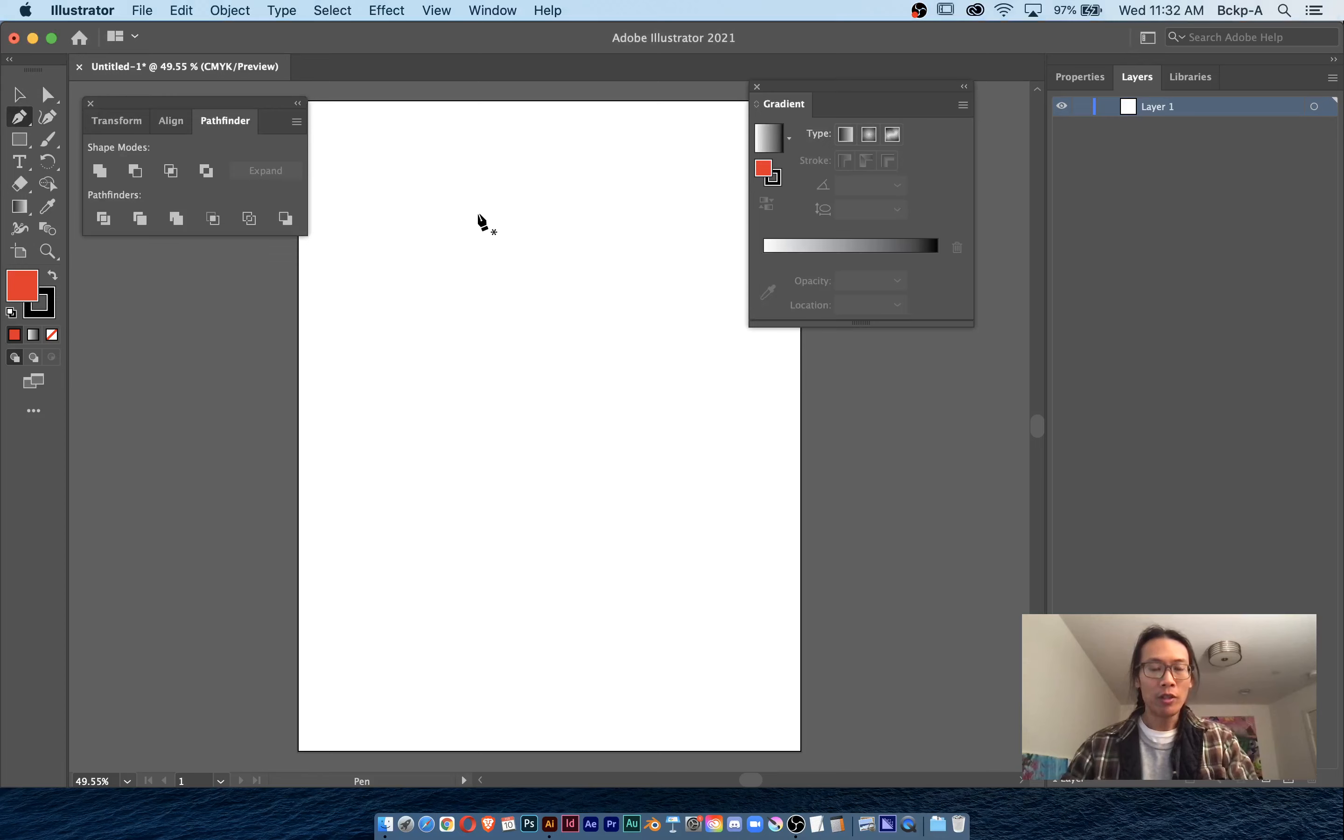
# - Draw a closed, straight-sided letter A with the Pen tool in the upper part of the artboard
pyautogui.click(523, 189)
pyautogui.click(610, 368)
pyautogui.click(549, 383)
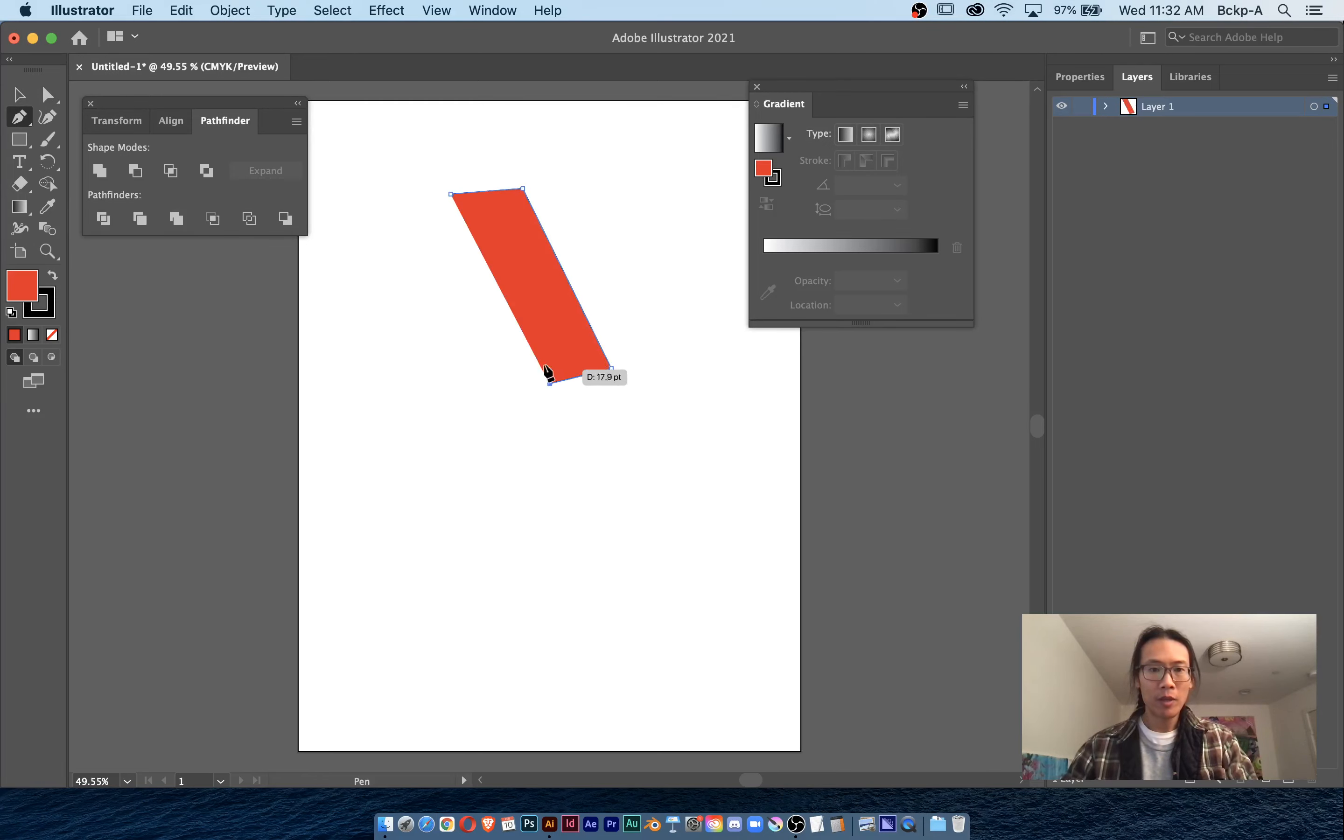
pyautogui.click(531, 322)
pyautogui.click(460, 328)
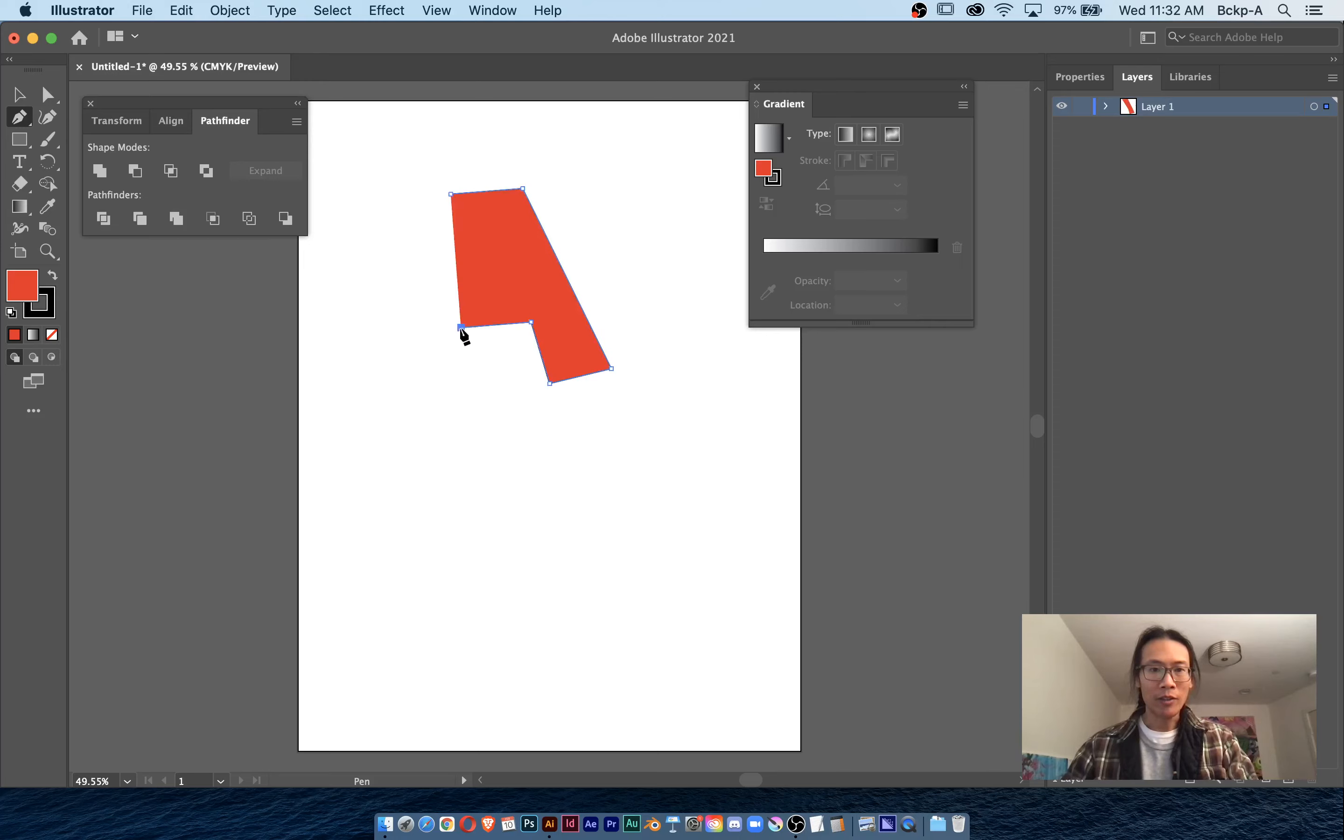
pyautogui.click(440, 400)
pyautogui.click(386, 400)
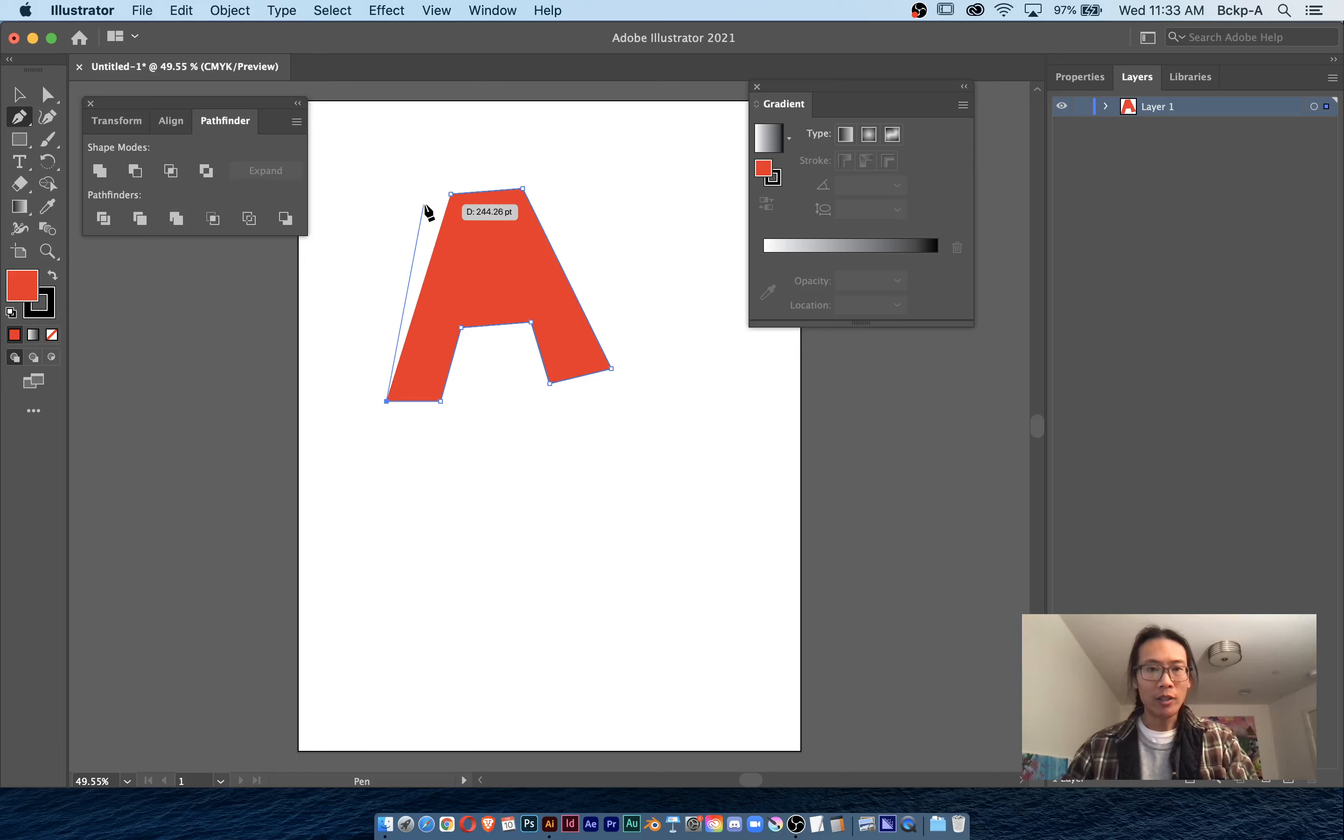
pyautogui.click(449, 195)
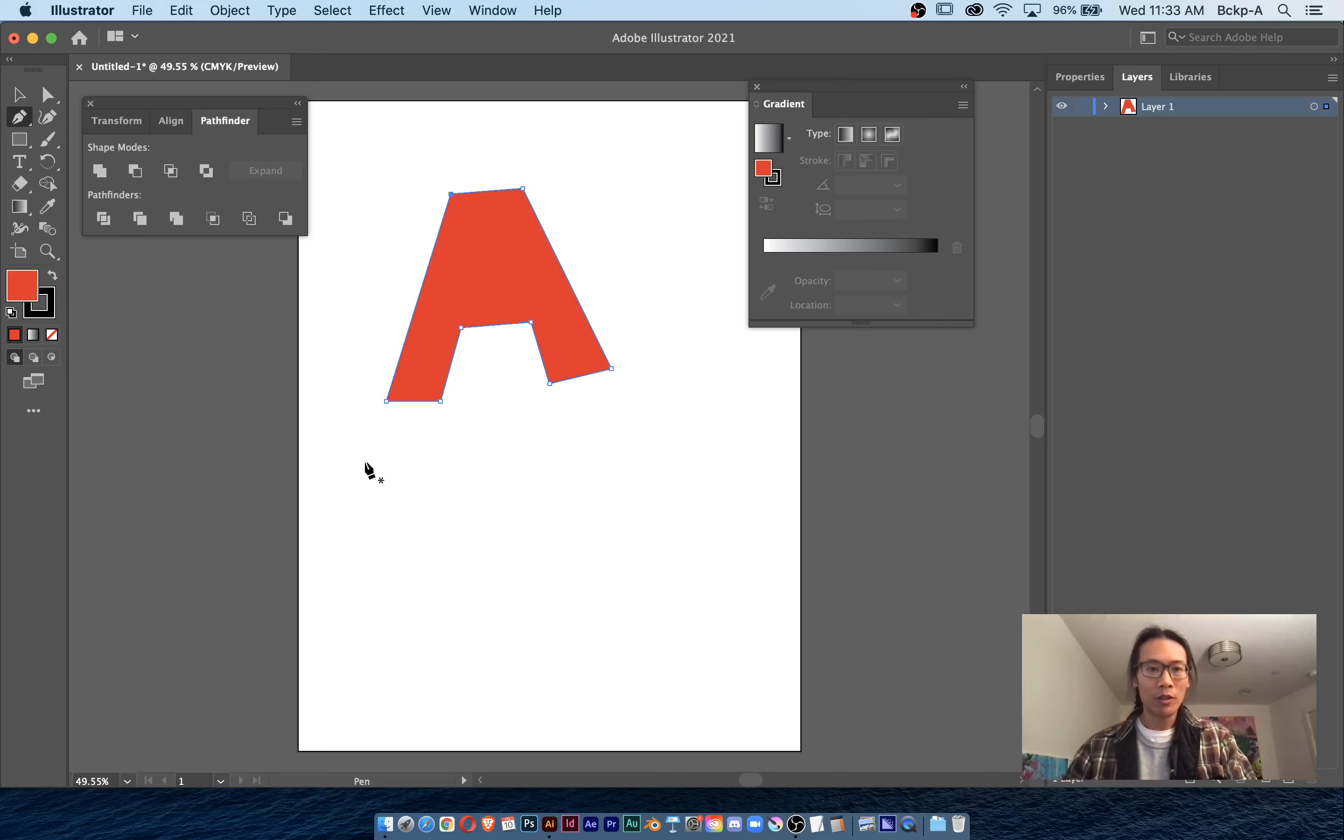
# - Draw a closed, angular letter B below the A from straight Pen segments, with a pointed tip for each bowl
pyautogui.click(364, 448)
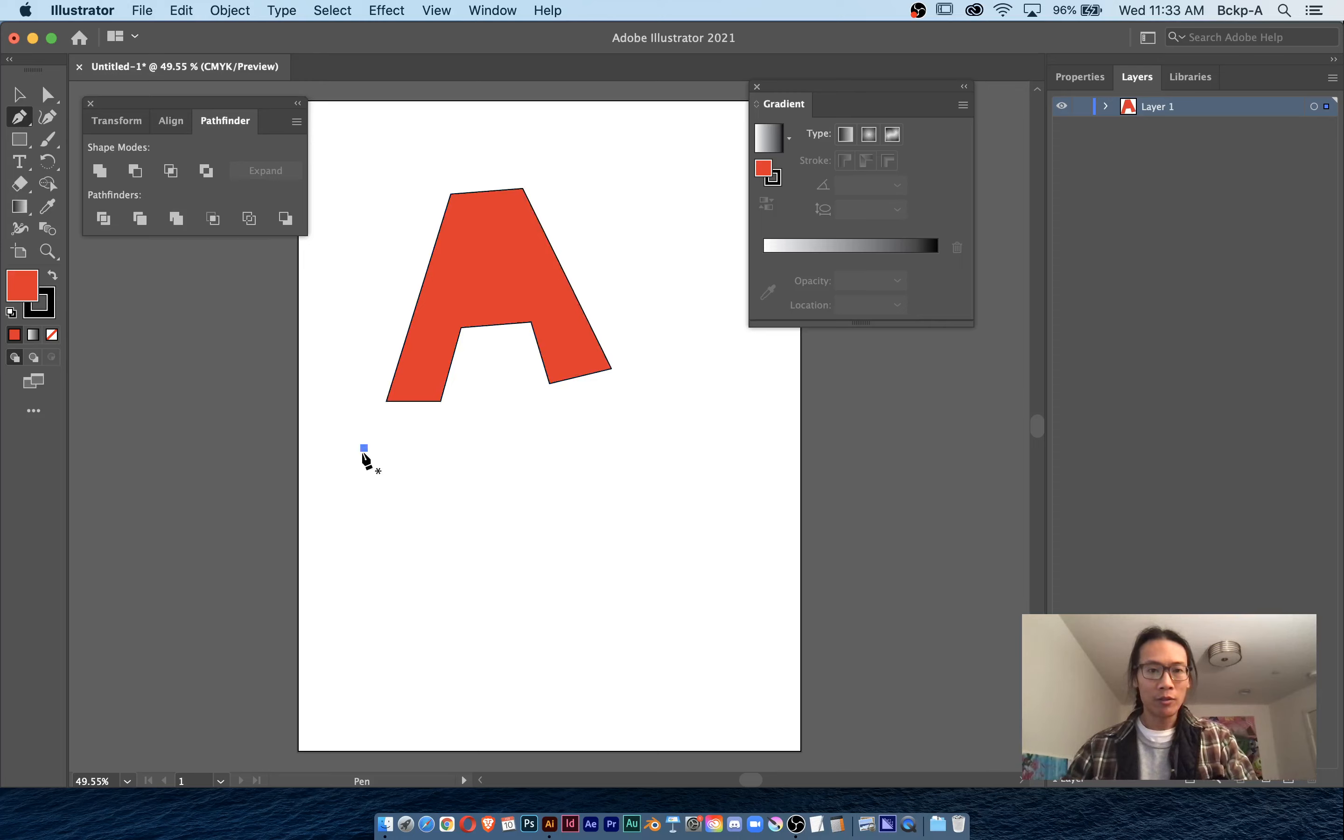
pyautogui.click(364, 592)
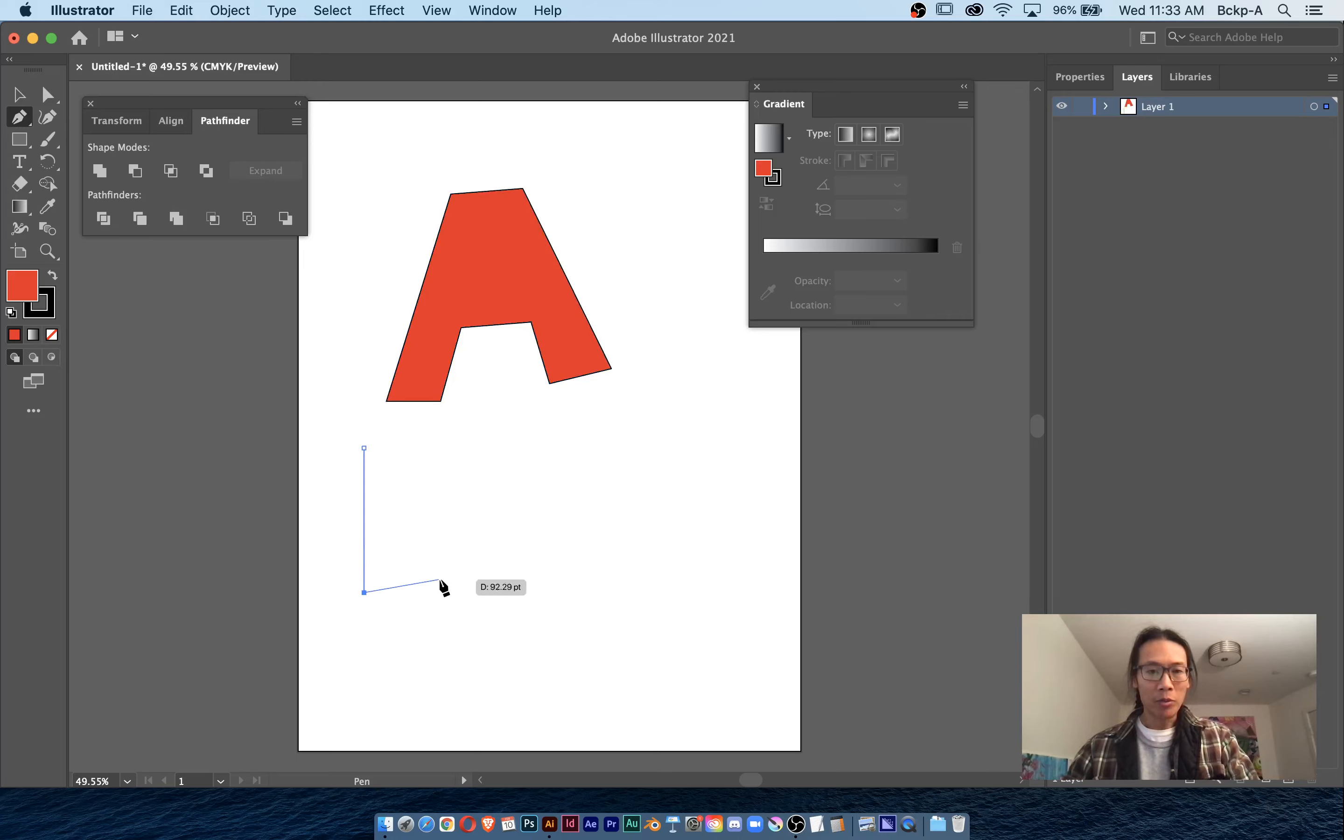
pyautogui.click(465, 559)
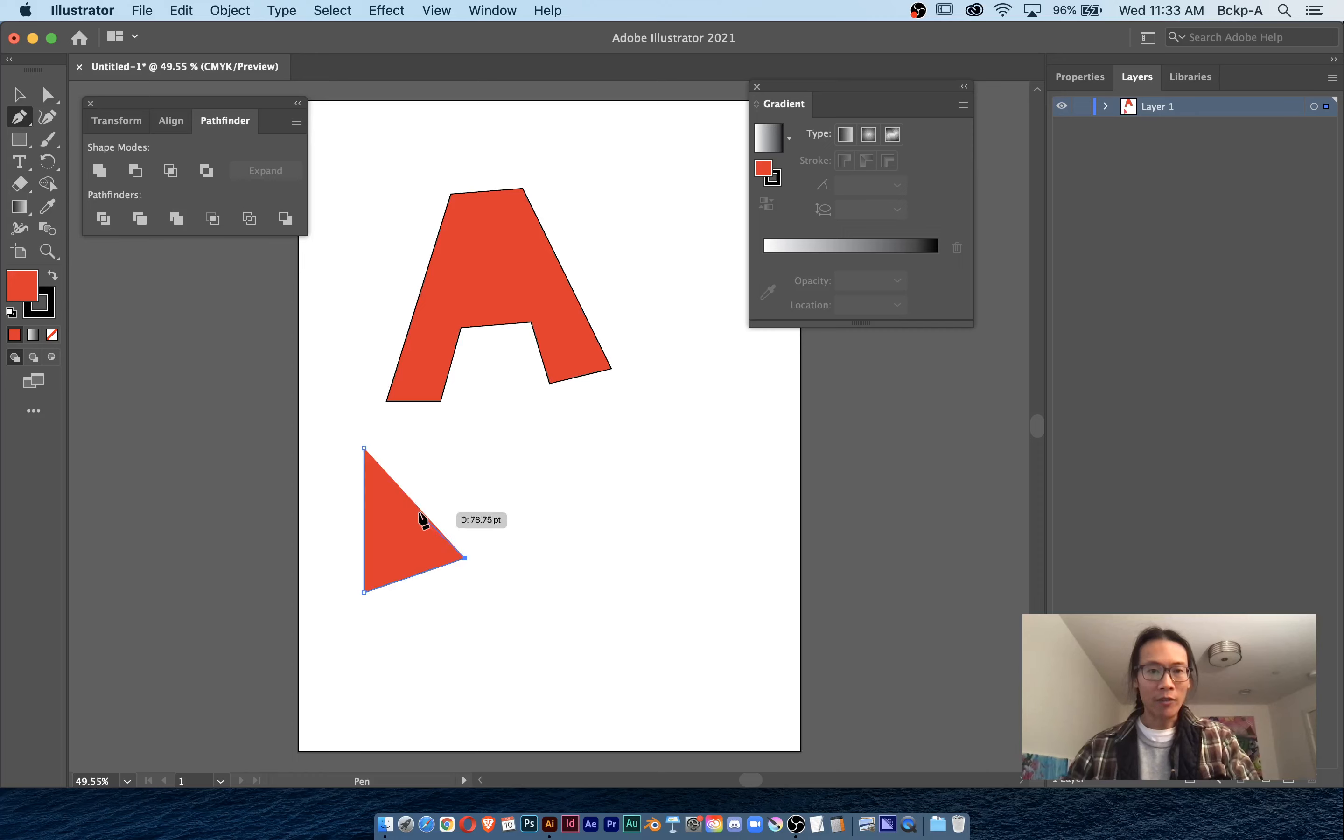
pyautogui.click(420, 512)
pyautogui.click(465, 472)
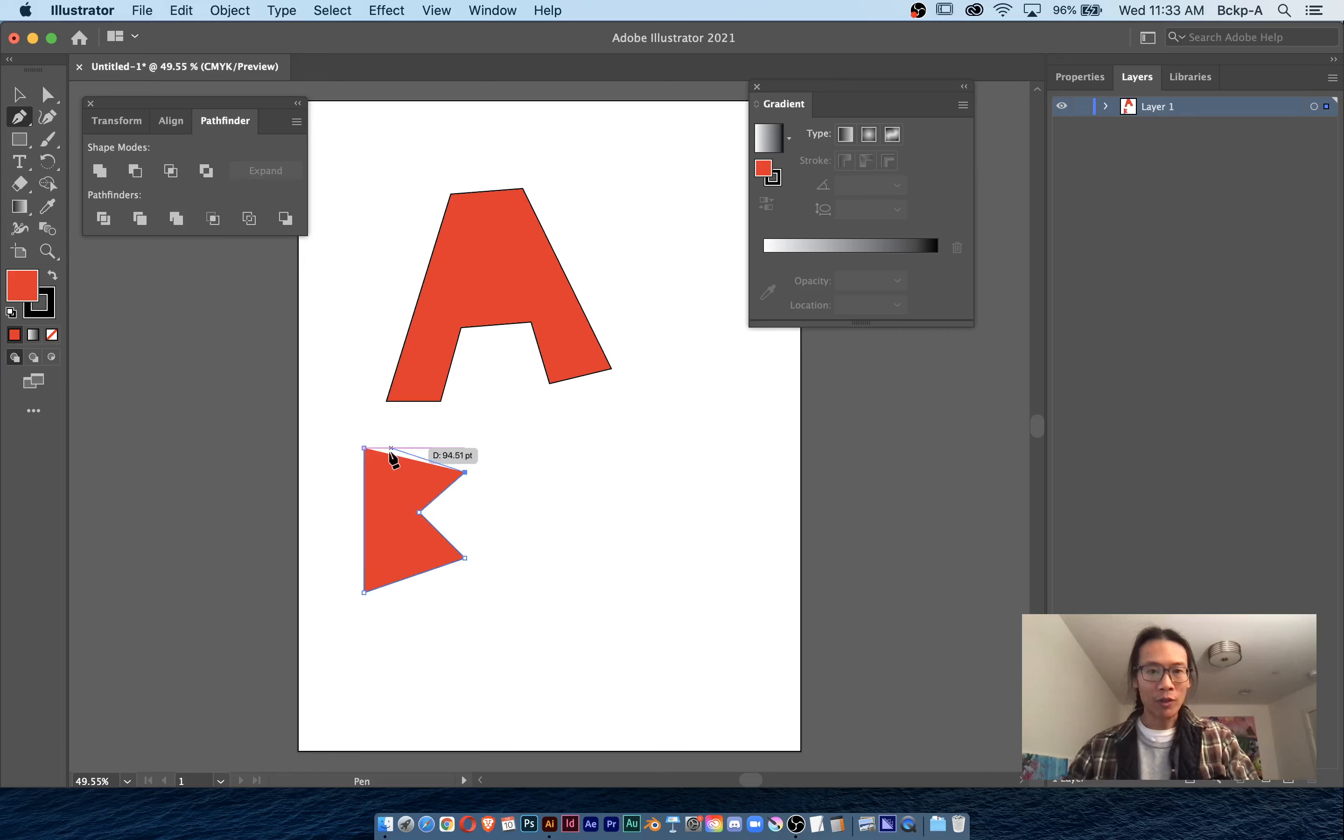
pyautogui.click(365, 449)
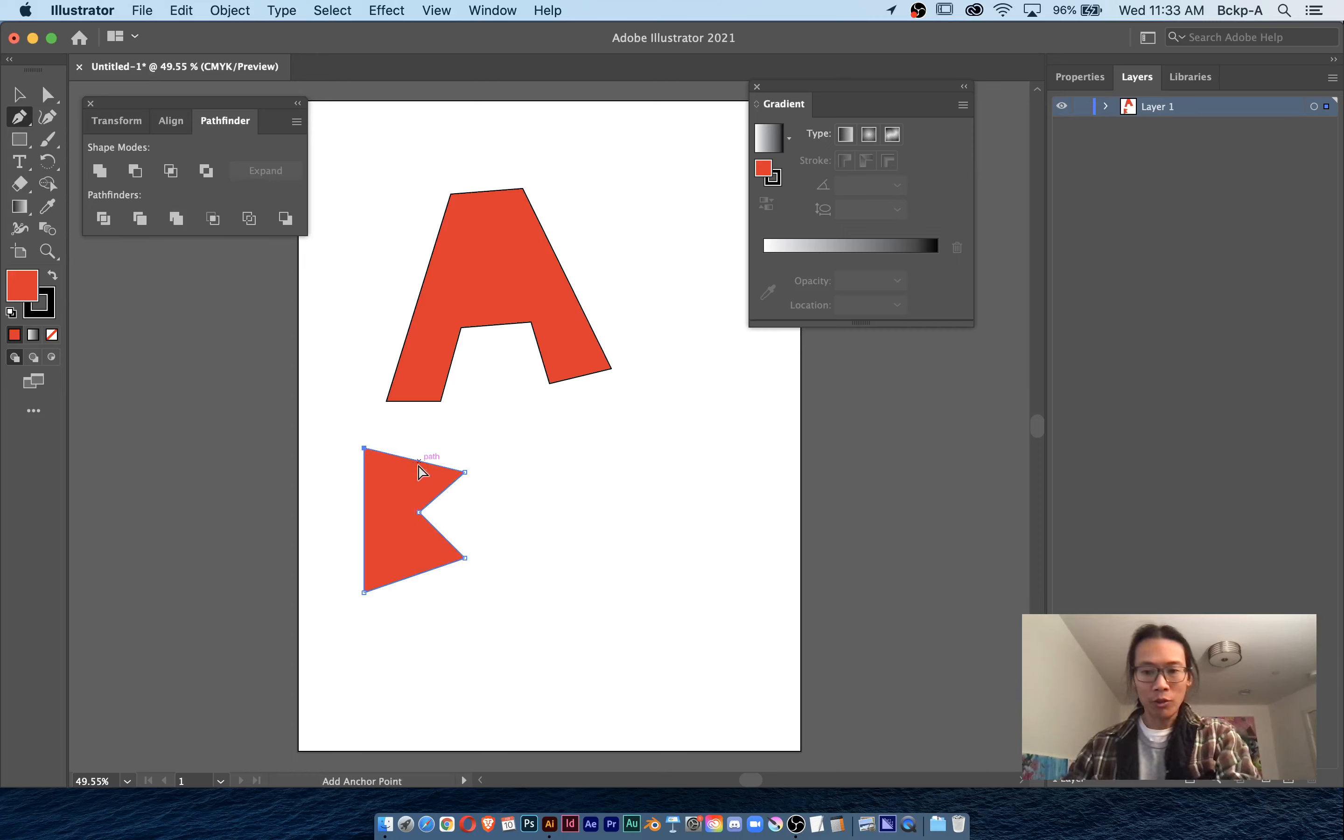
# - Convert the pointed tip of the B's upper bowl into a smooth anchor with near-vertical handles, rounding the bowl
pyautogui.press('super+equal')
pyautogui.press('super+equal')
pyautogui.press('super+equal')
pyautogui.moveTo(659, 525); pyautogui.dragTo(473, 409)
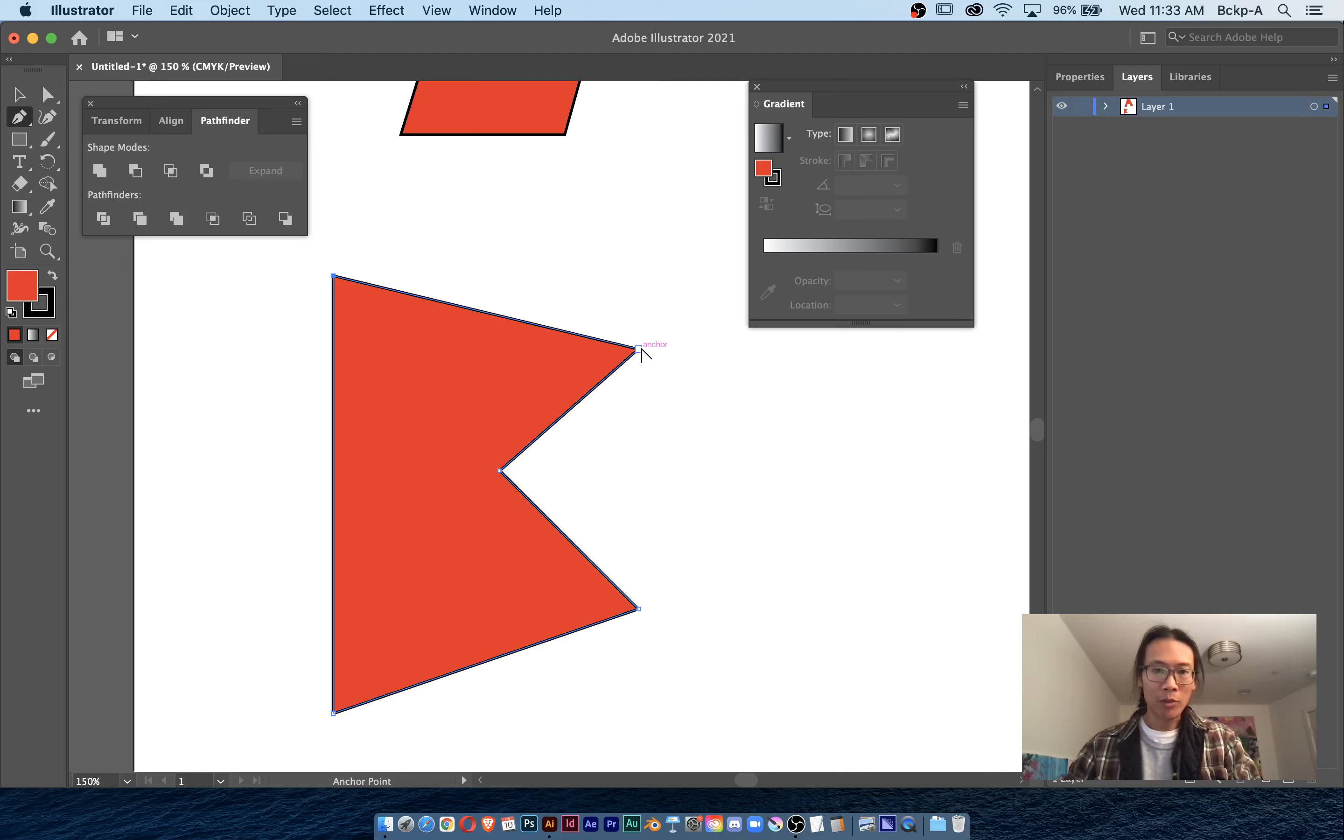
pyautogui.moveTo(639, 348); pyautogui.dragTo(631, 245)
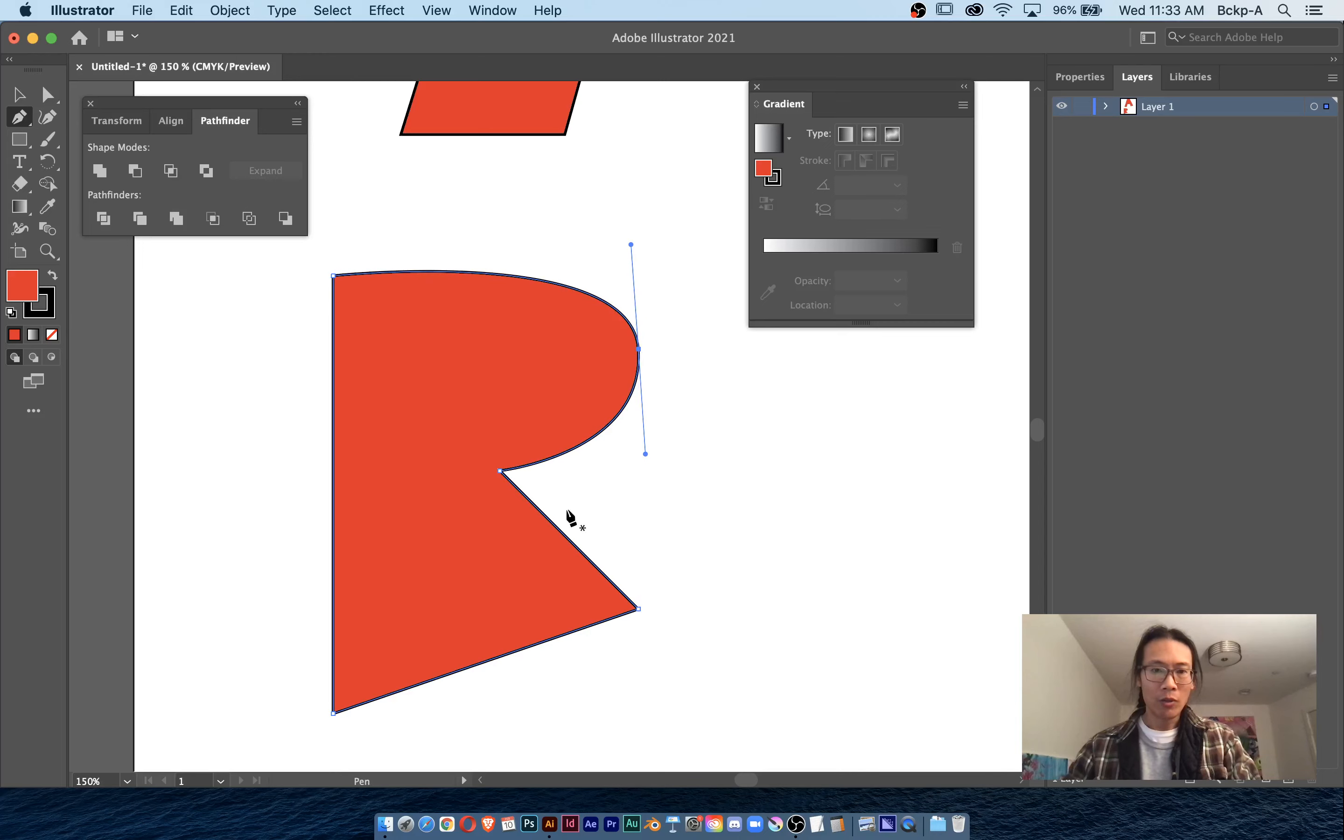
# - Convert the pointed tip of the B's lower bowl into a smooth anchor with vertical handles, rounding the bowl
pyautogui.moveTo(715, 625); pyautogui.dragTo(720, 555)
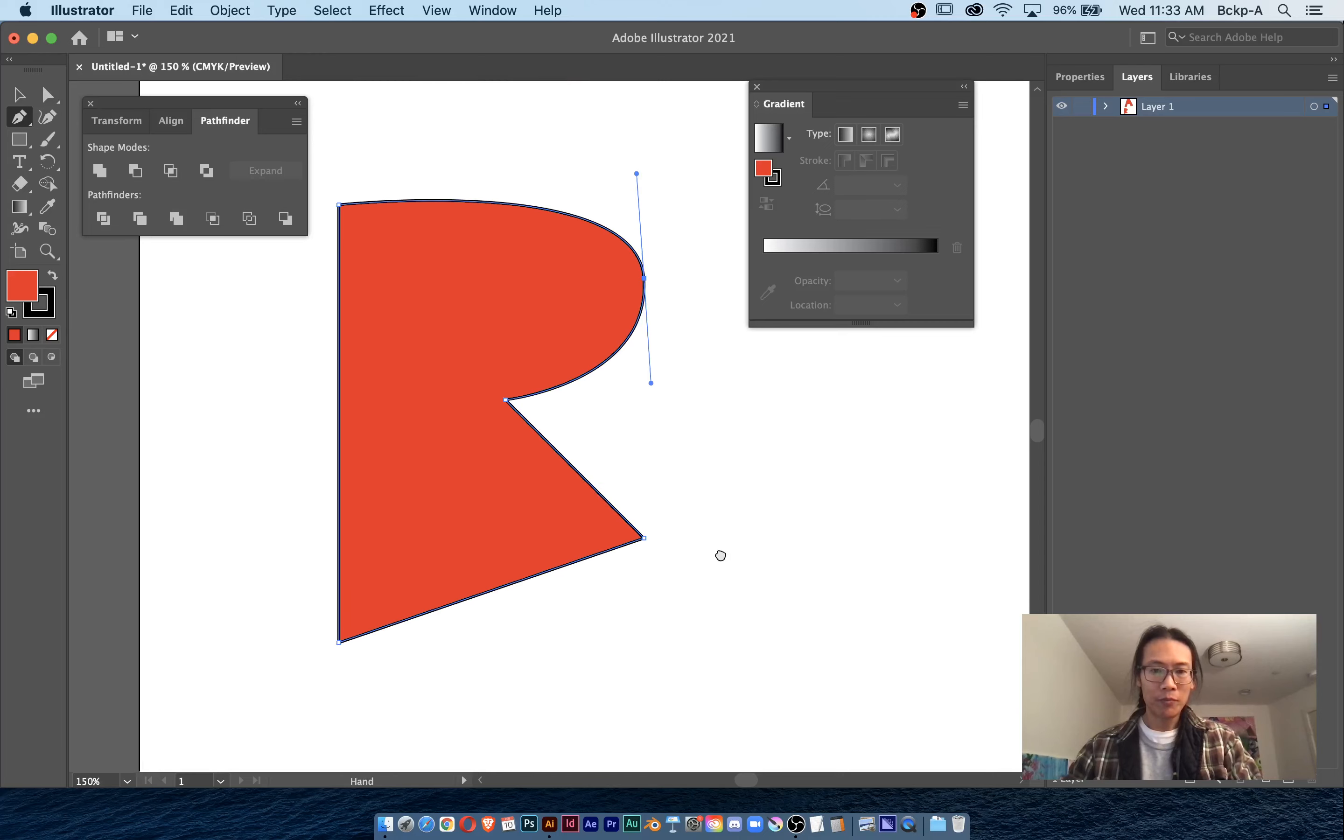
pyautogui.click(644, 537)
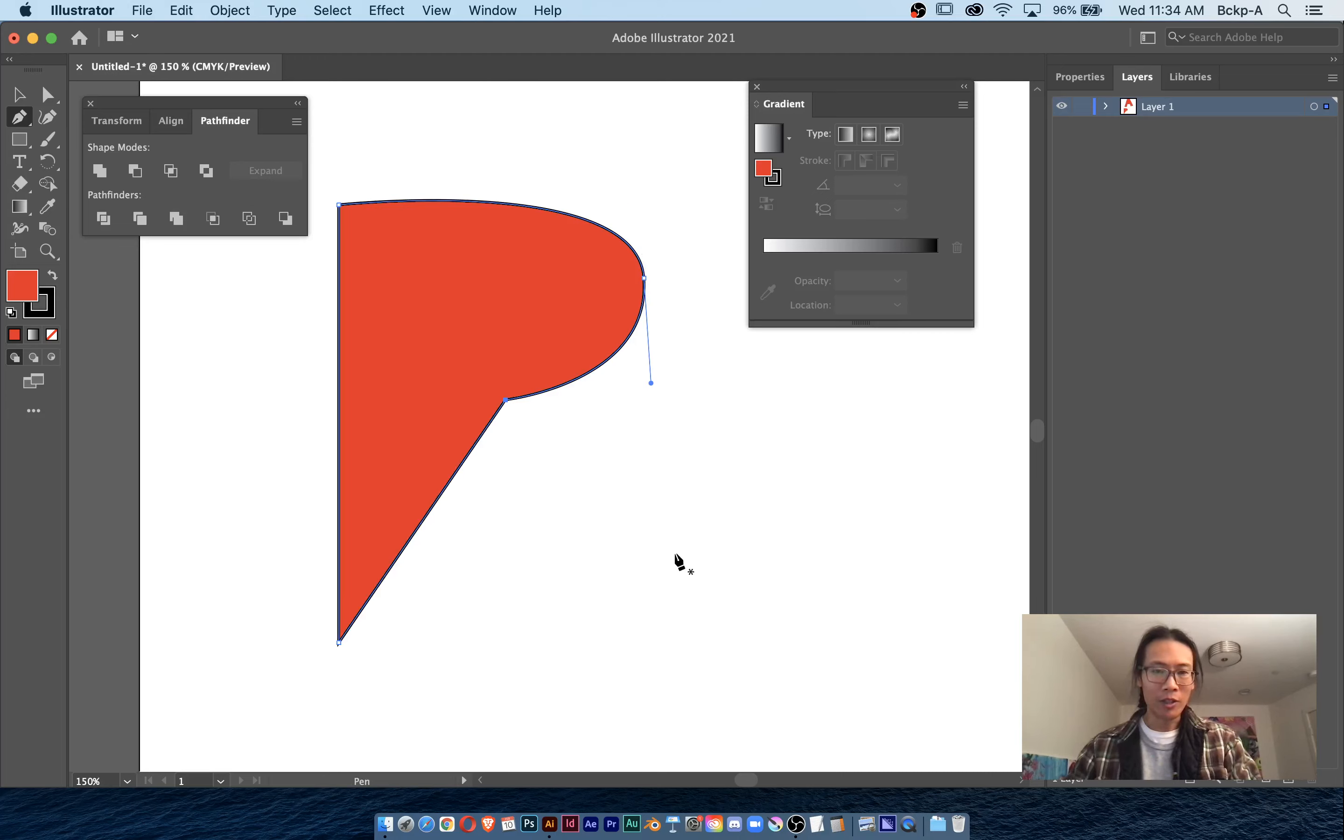
pyautogui.press('super+z')
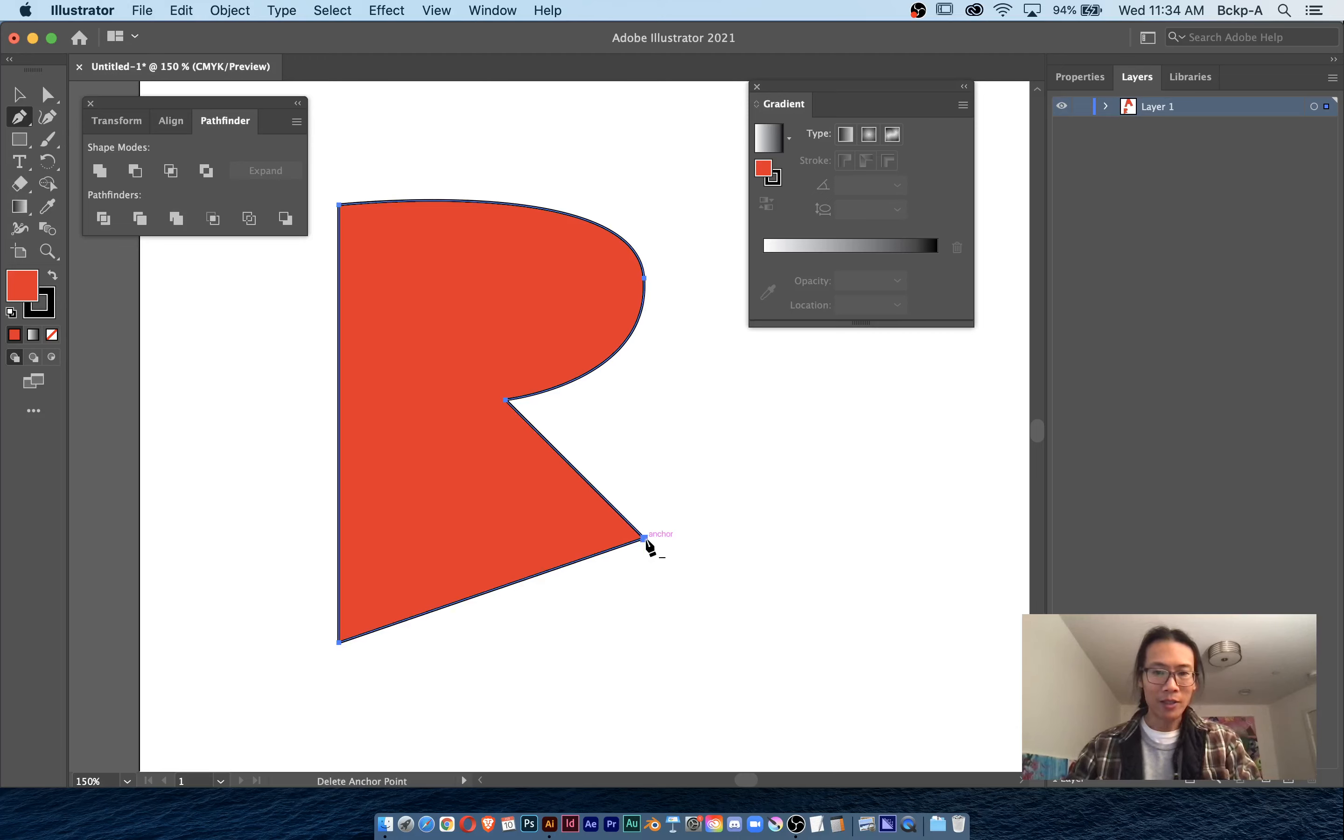
pyautogui.press('alt')
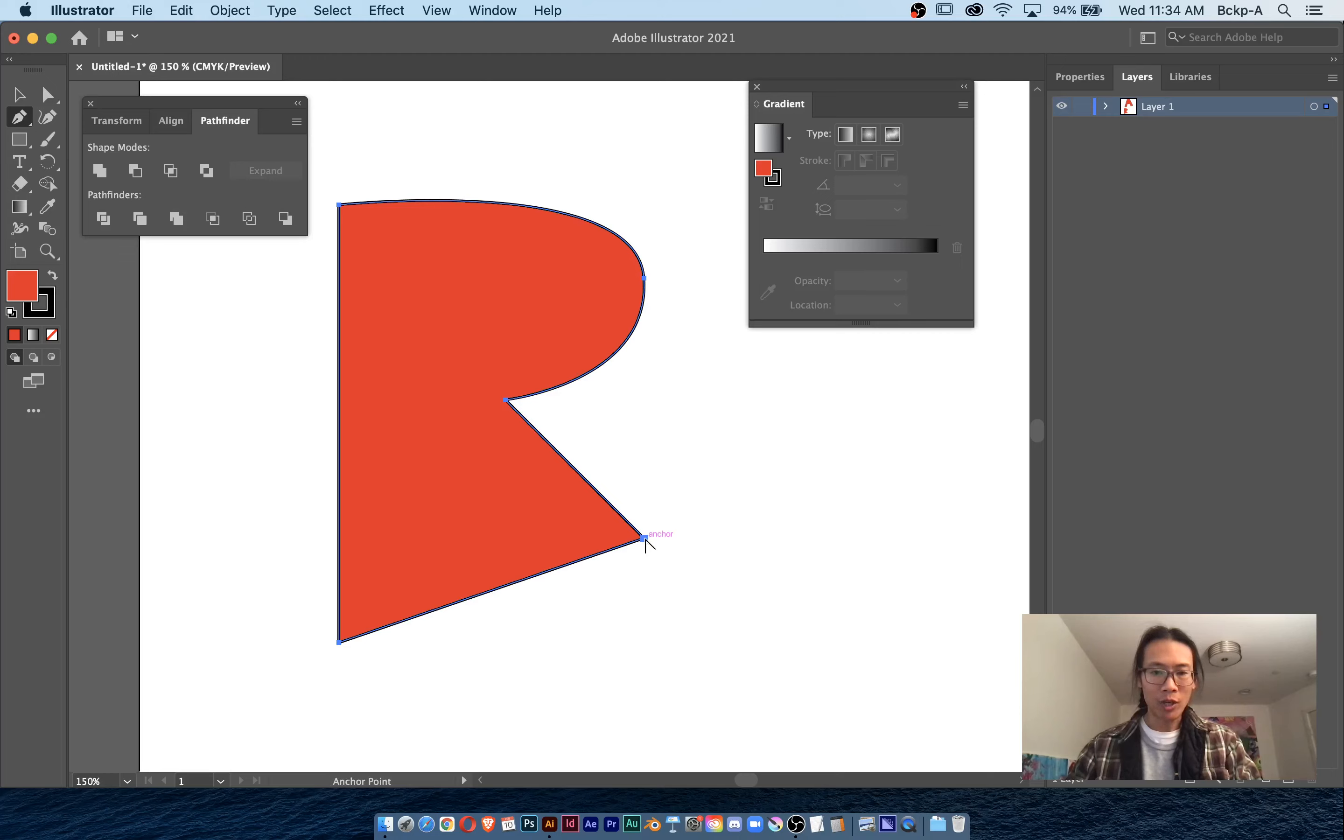
pyautogui.moveTo(644, 538); pyautogui.dragTo(646, 399)
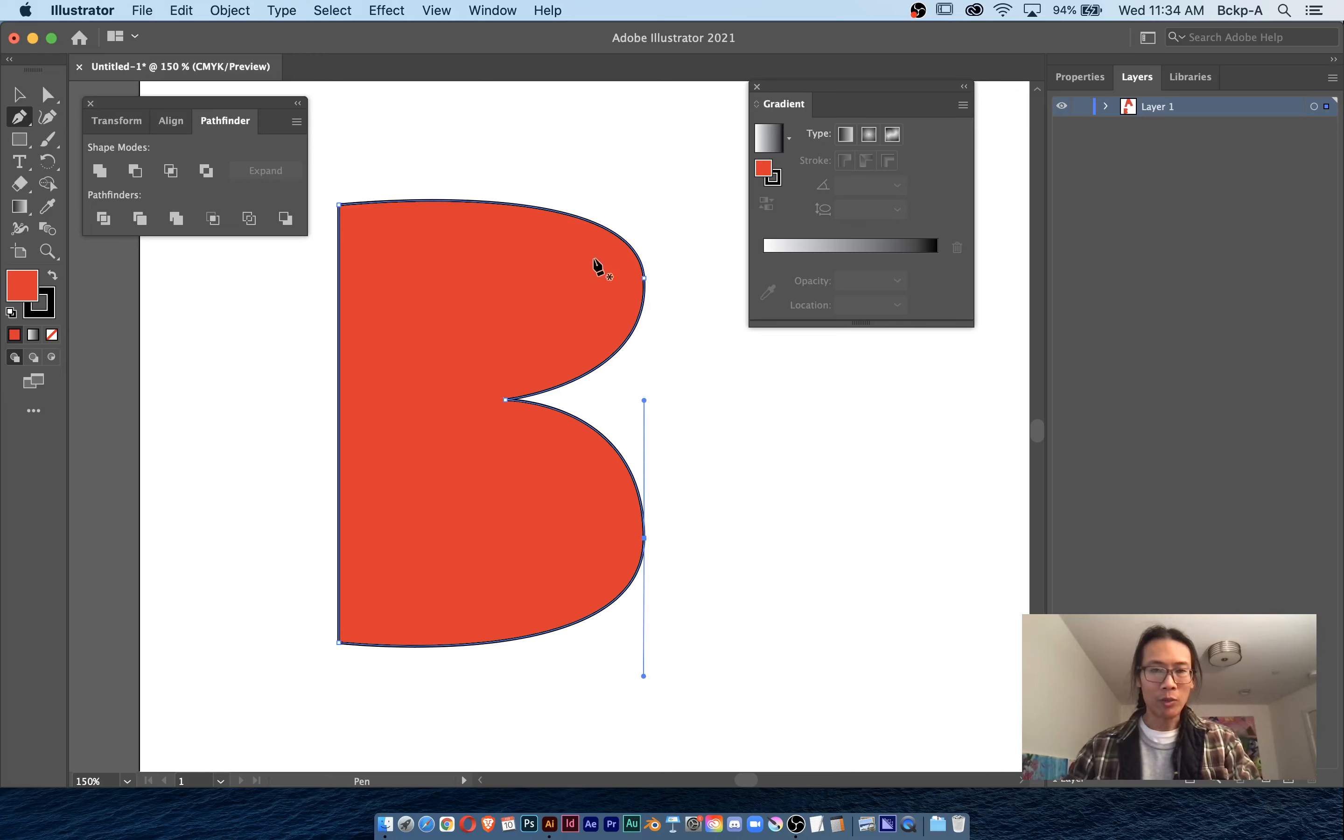
# - Move the outermost anchor of the B's upper bowl inward so that this bowl is narrower than the lower one
pyautogui.click(644, 277)
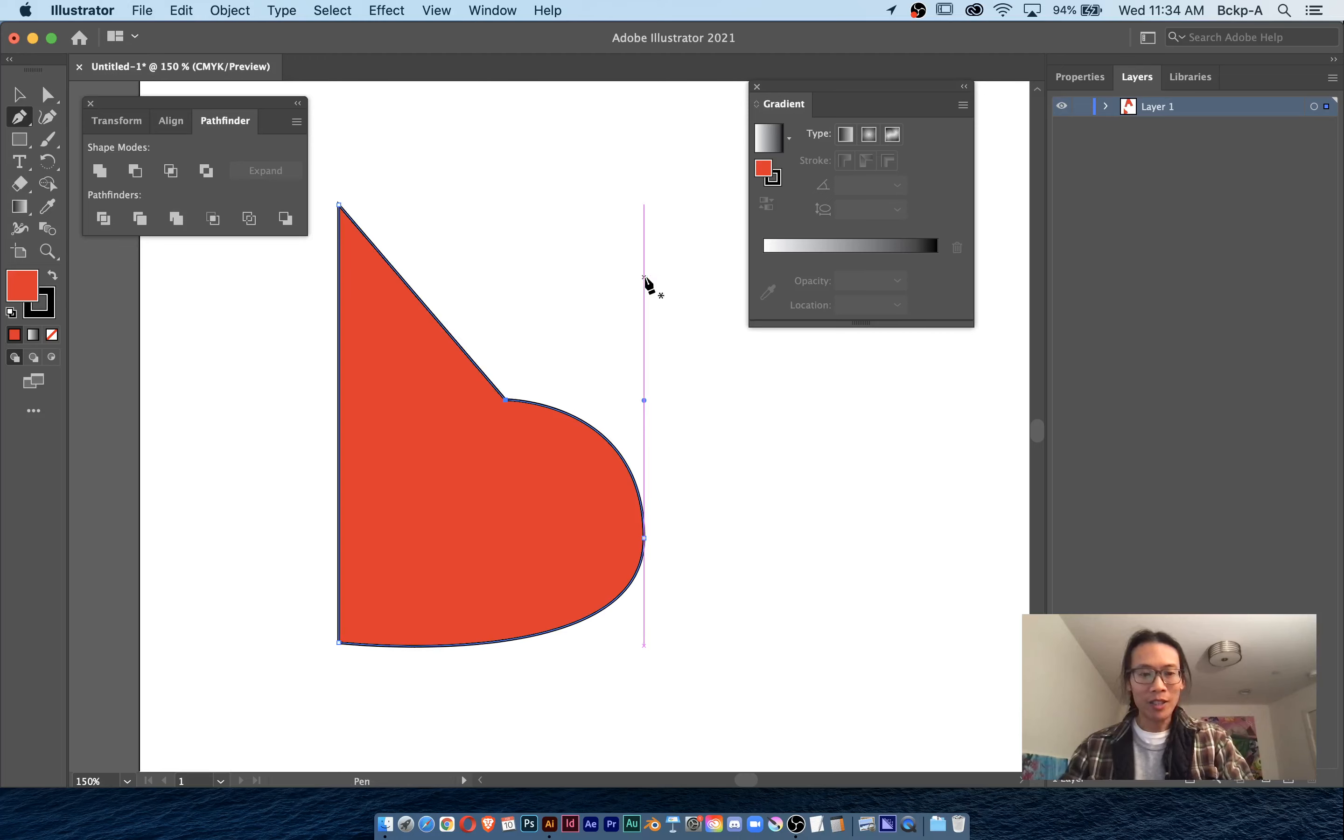
pyautogui.press('super+z')
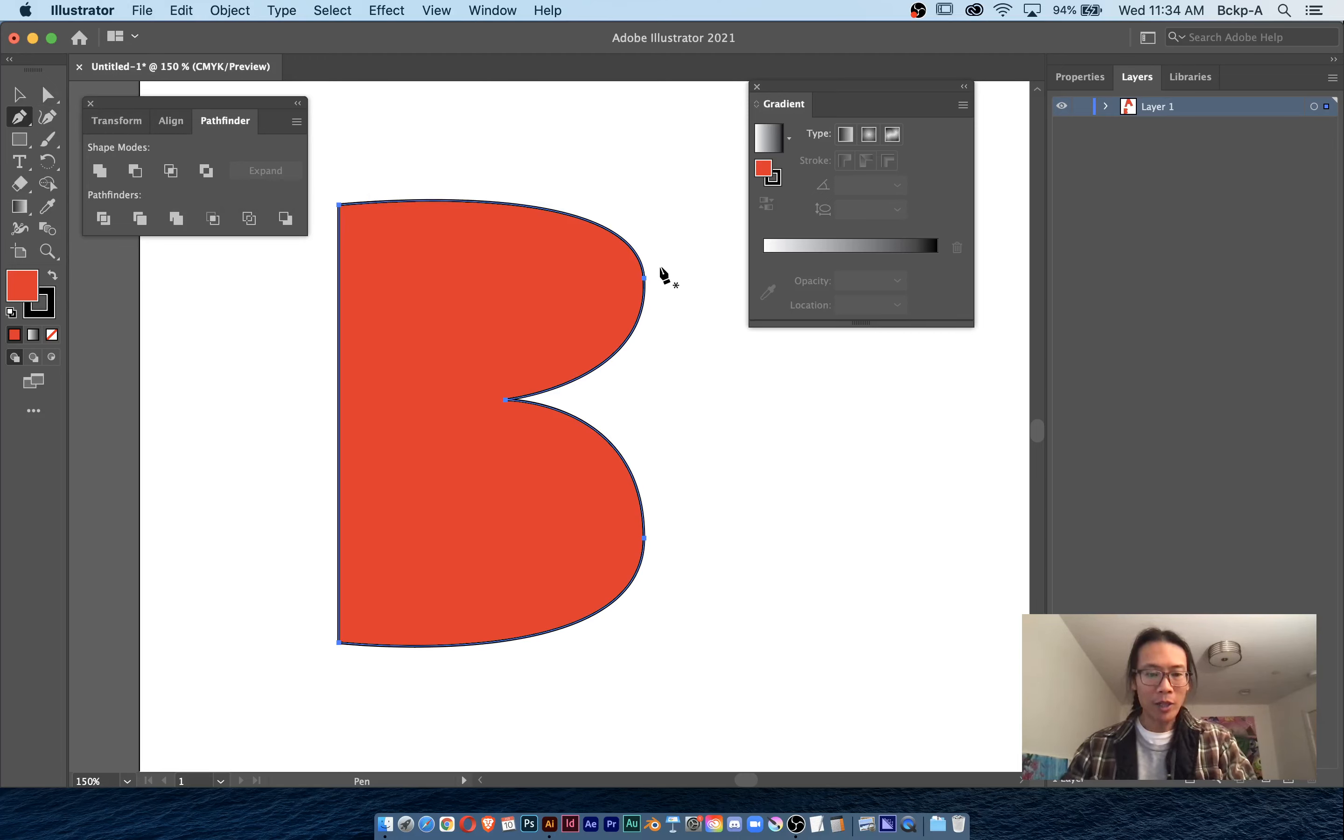
pyautogui.press('super')
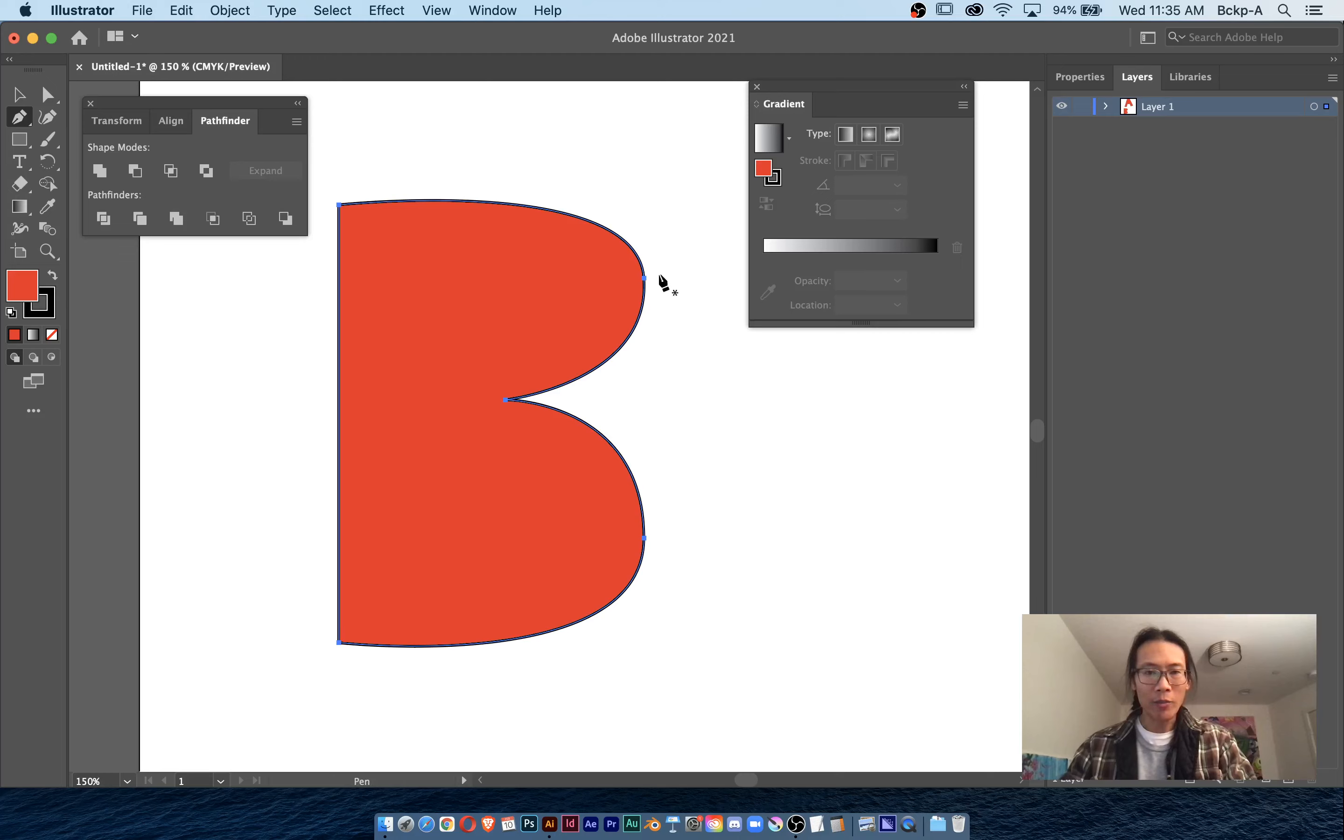
pyautogui.press('super')
pyautogui.press('super')
pyautogui.press('super')
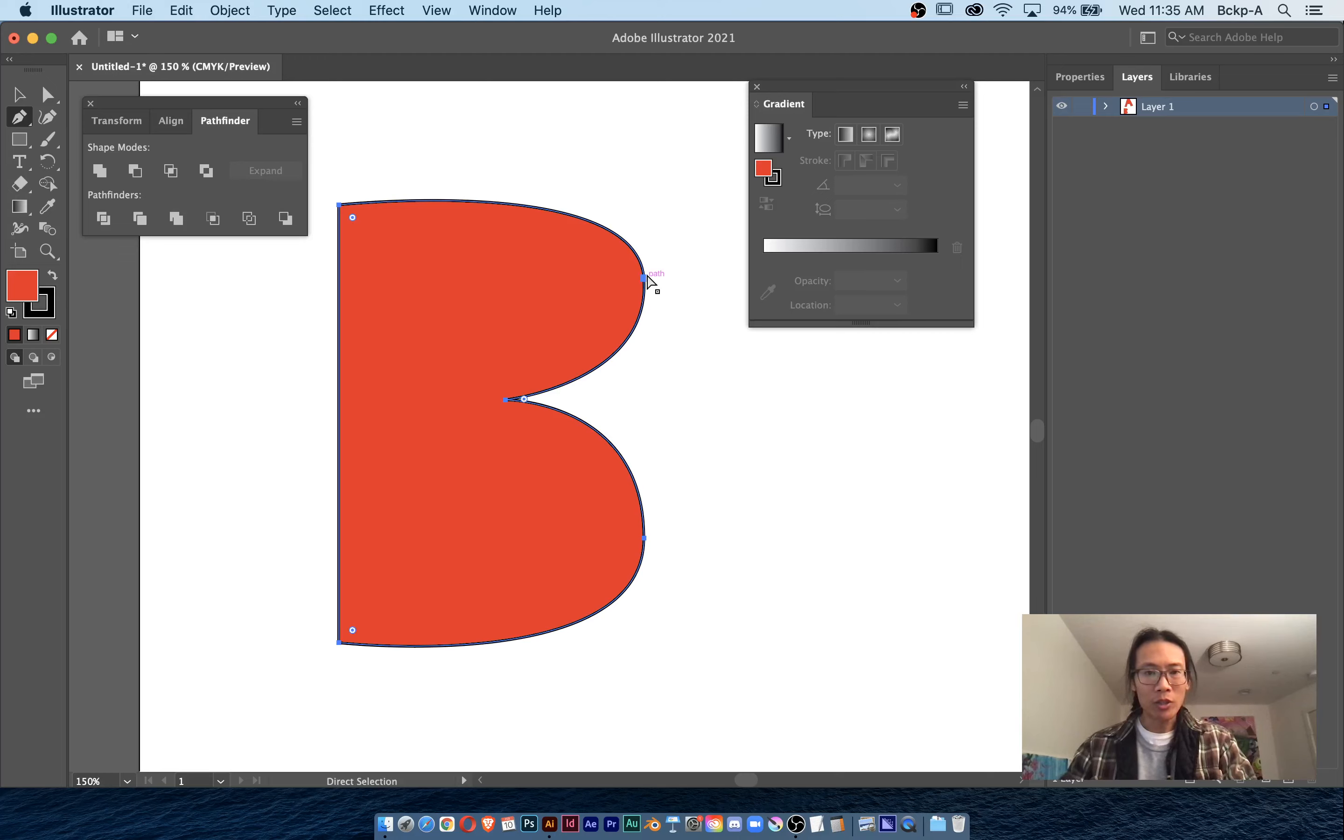
pyautogui.moveTo(646, 277); pyautogui.dragTo(599, 285)
pyautogui.click(644, 284)
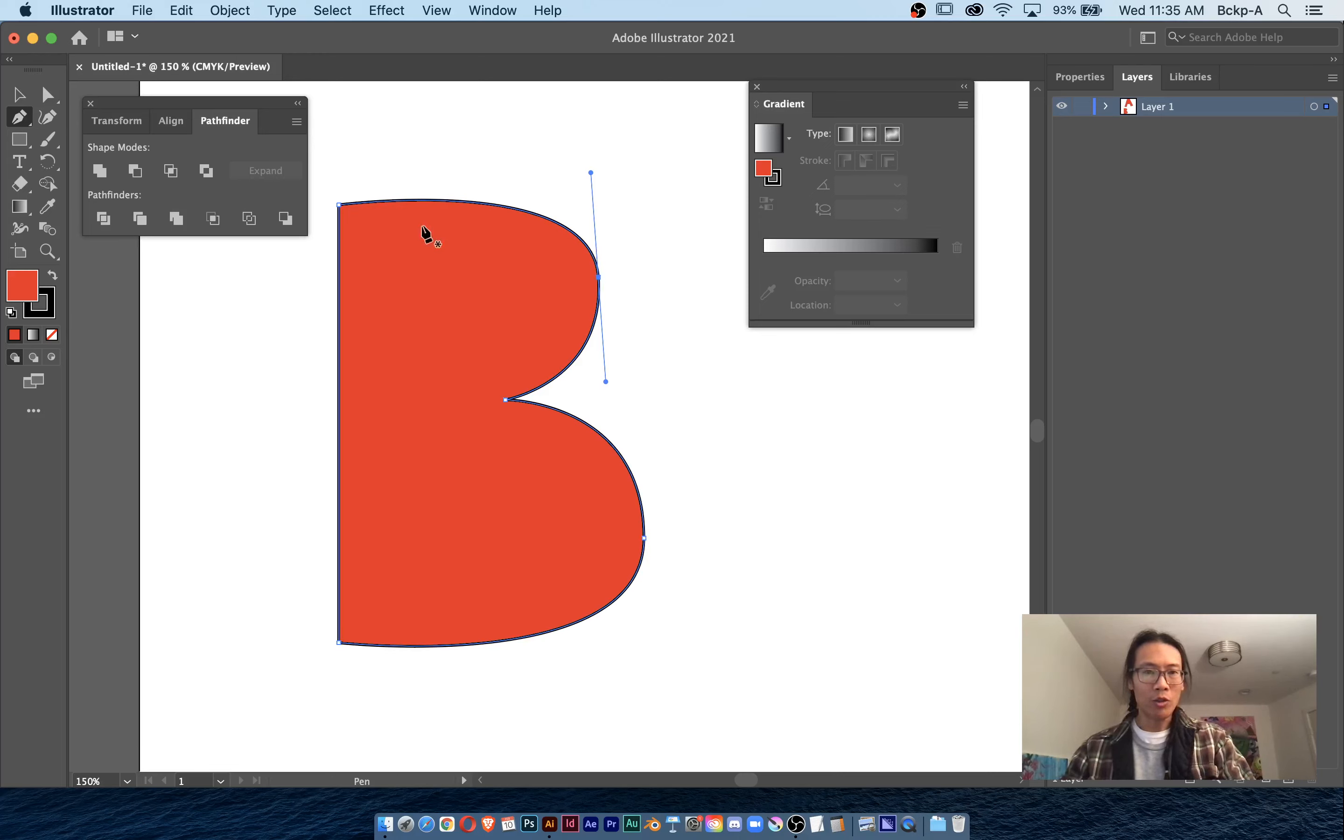
pyautogui.press('super')
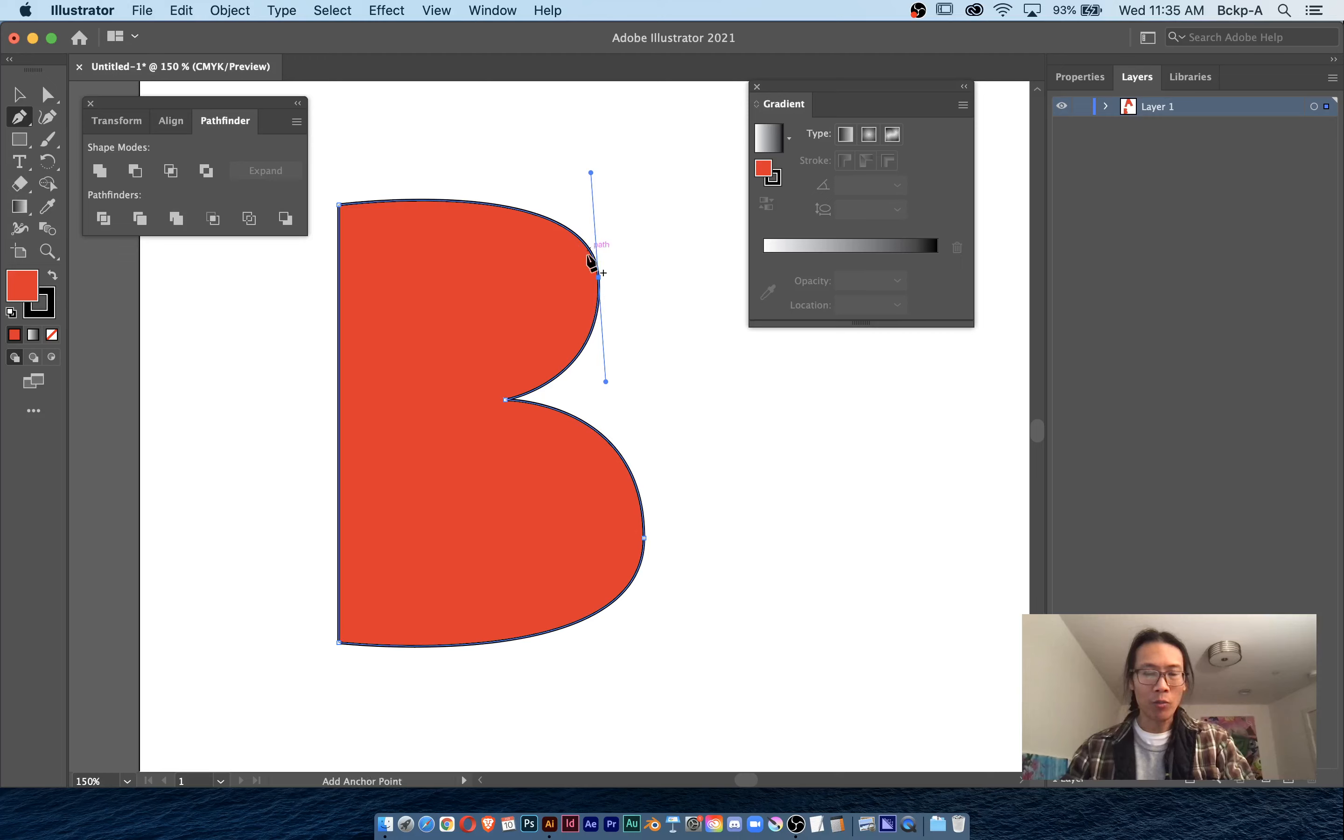
pyautogui.press('super')
pyautogui.moveTo(599, 275); pyautogui.dragTo(581, 280)
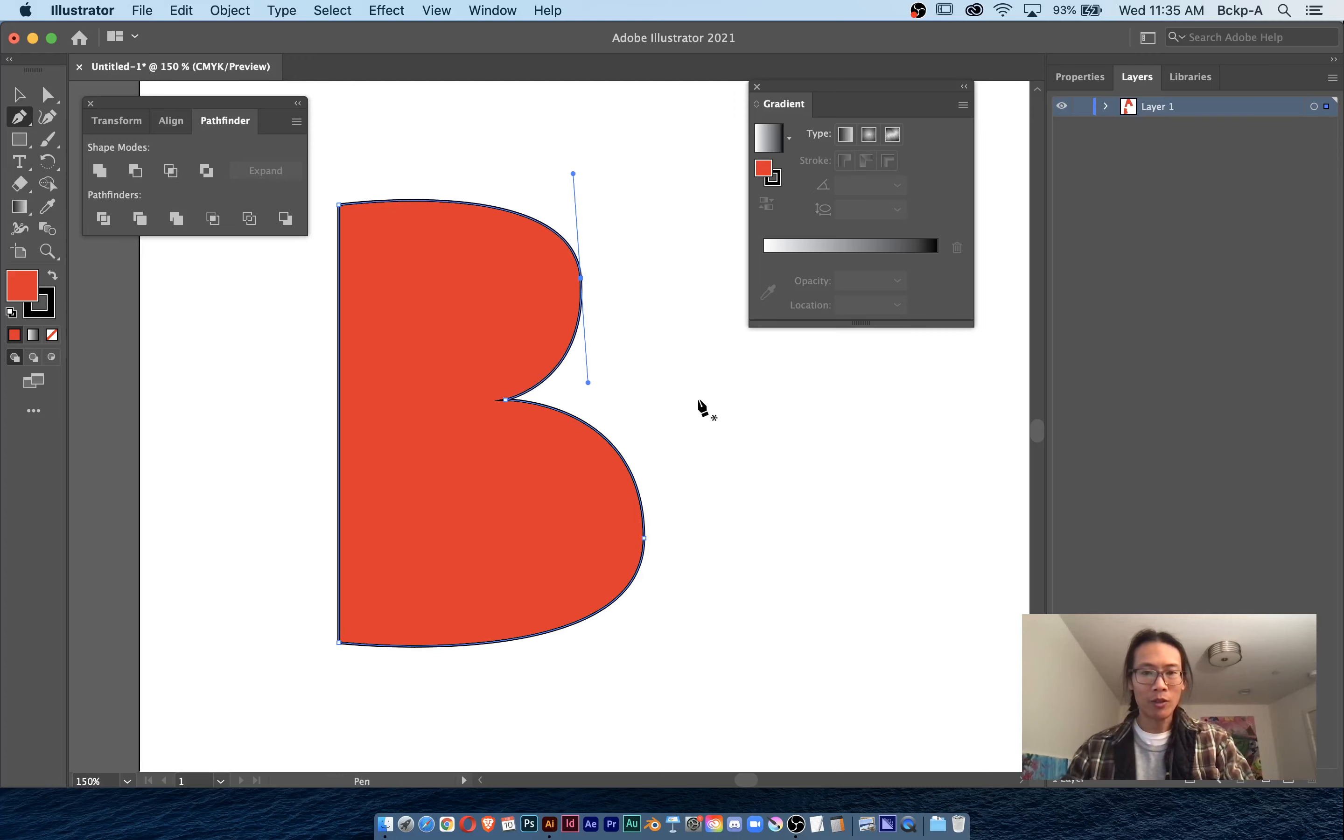
# - Close the floating Gradient panel to free the empty canvas area beside the B
pyautogui.hscroll(5, 700, 439)
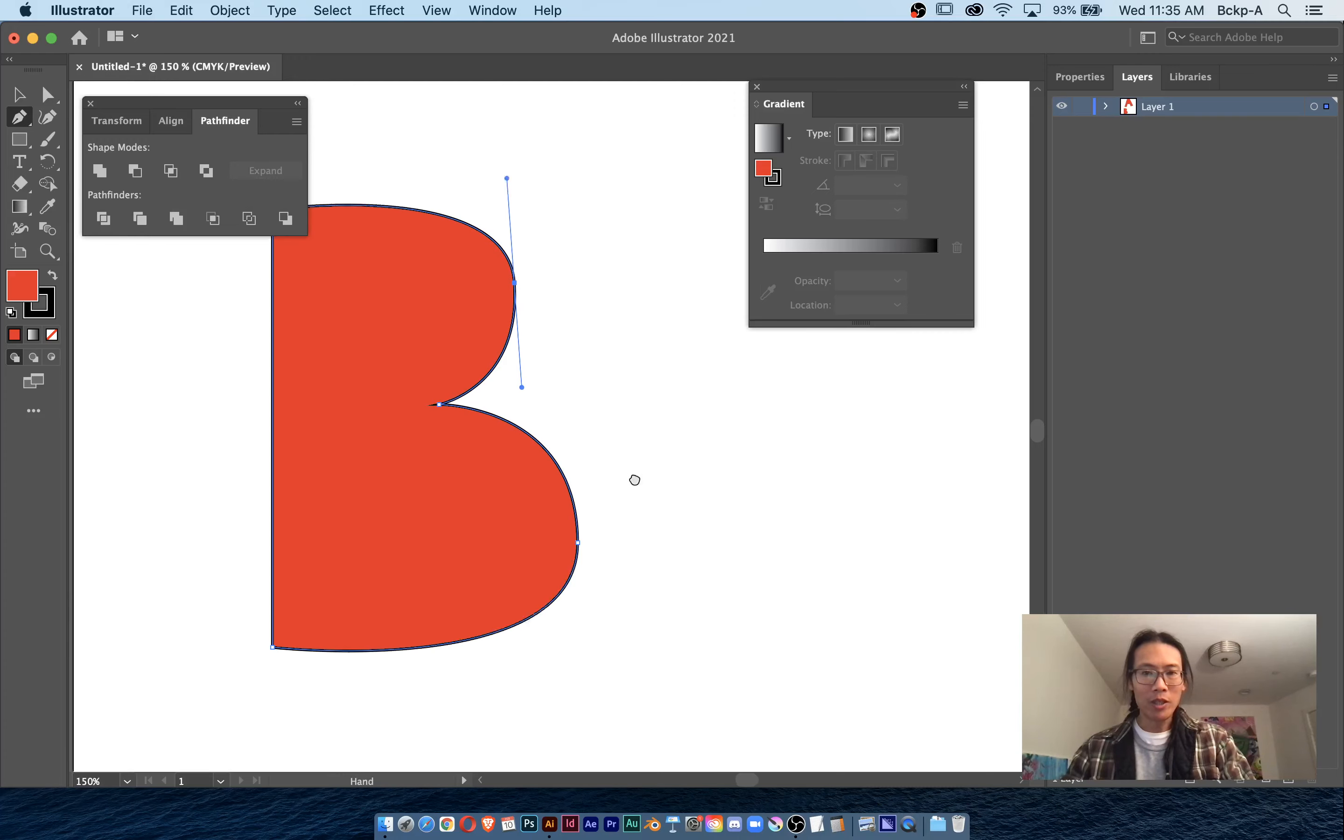
pyautogui.click(757, 87)
pyautogui.scroll(1, 623, 378)
pyautogui.hscroll(-1, 623, 378)
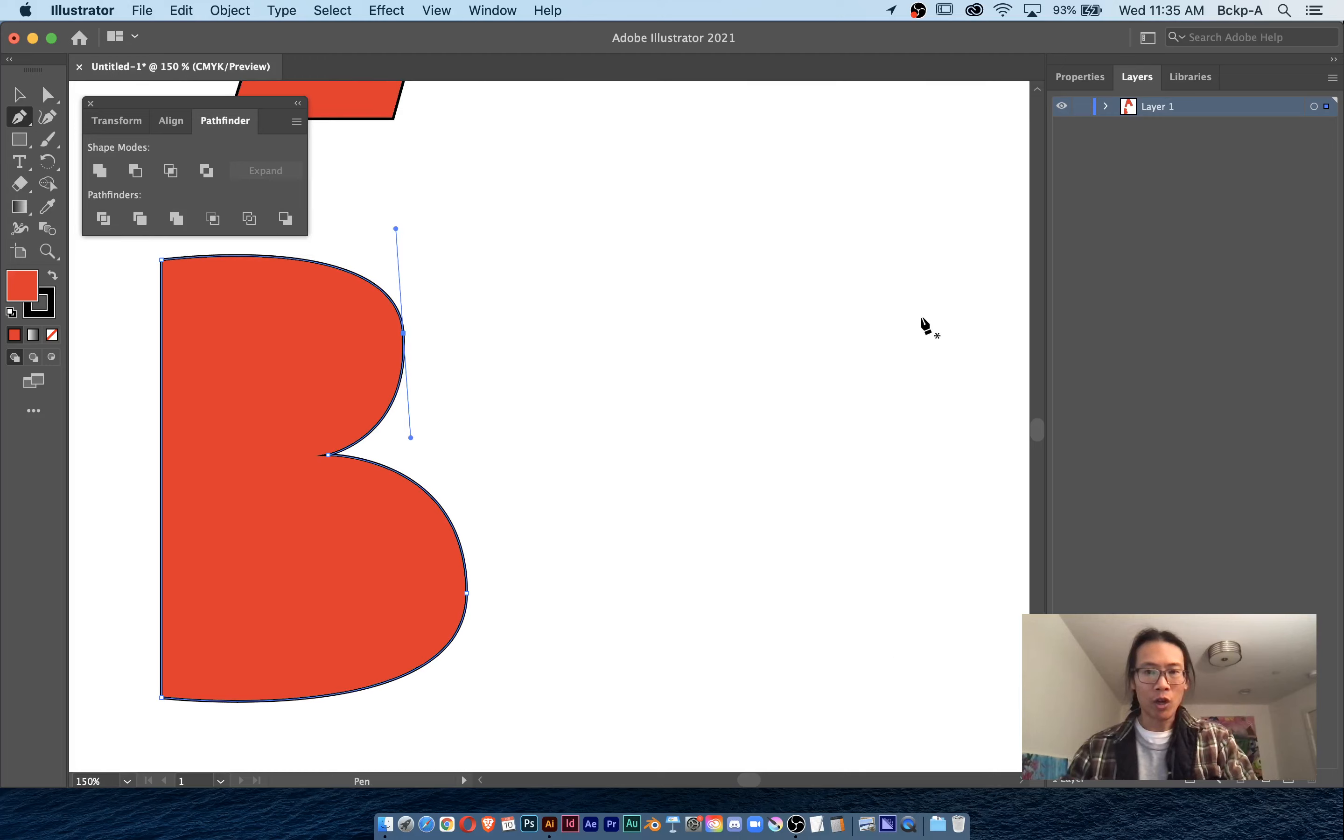
# - Draw a closed, angular letter C beside the B with straight Pen segments for its outer and inner edges
pyautogui.click(887, 347)
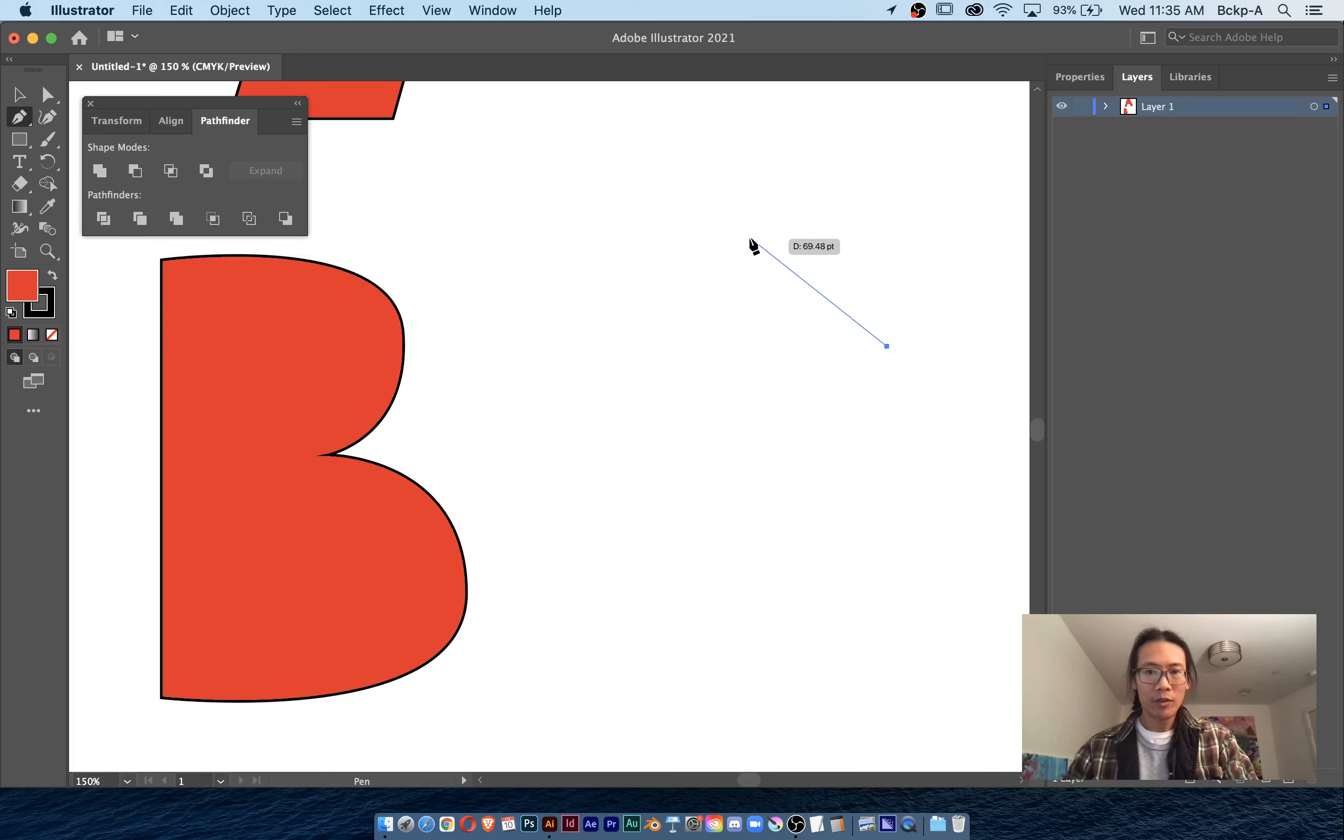
pyautogui.click(735, 230)
pyautogui.click(590, 415)
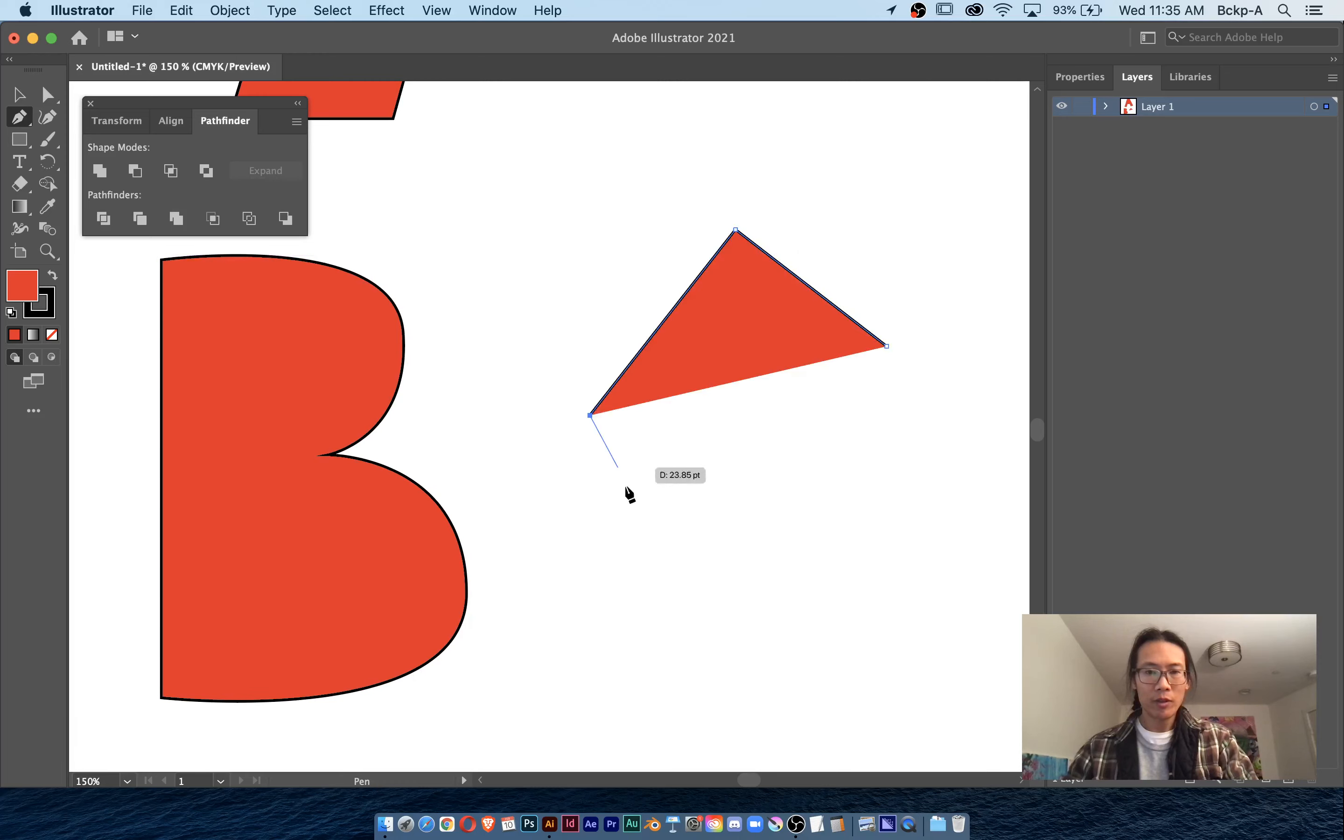
pyautogui.click(733, 624)
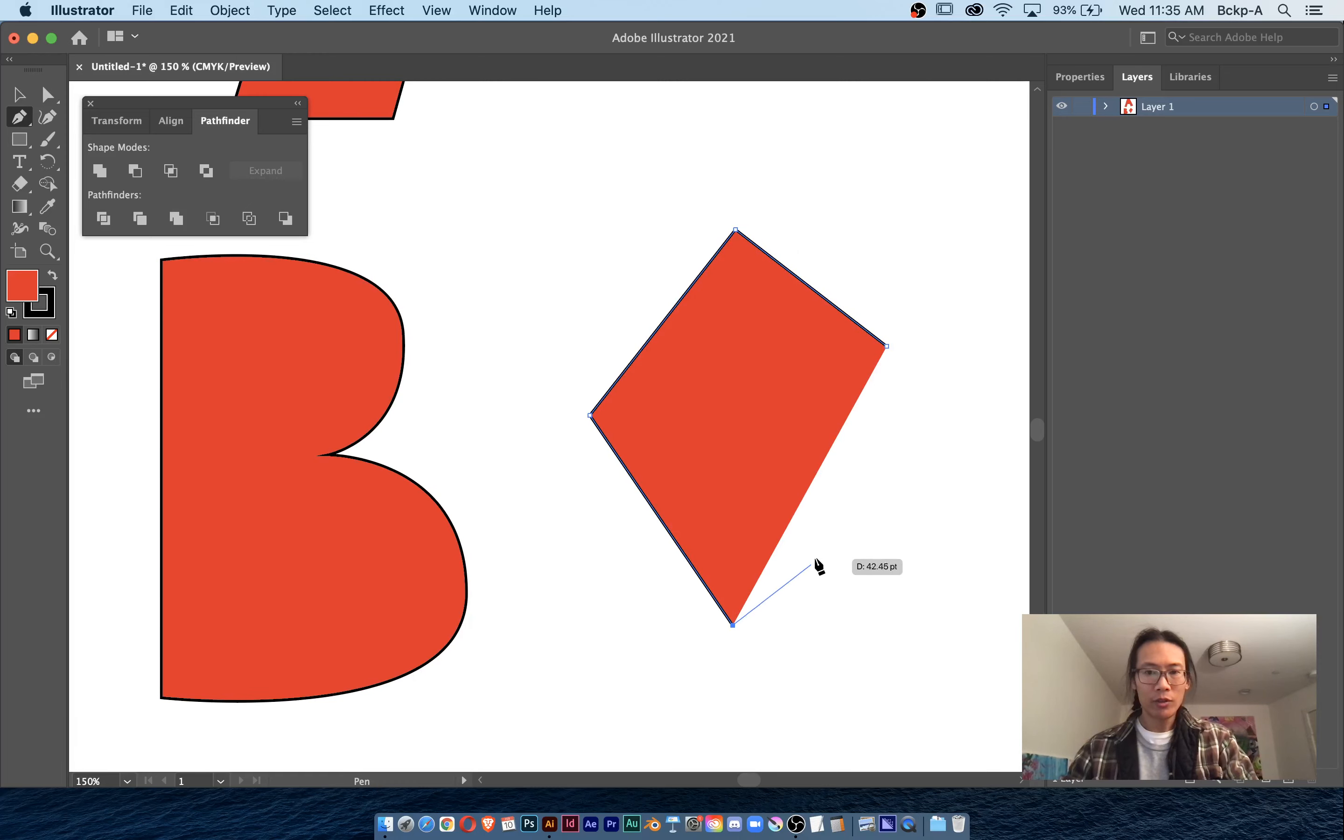
pyautogui.click(866, 520)
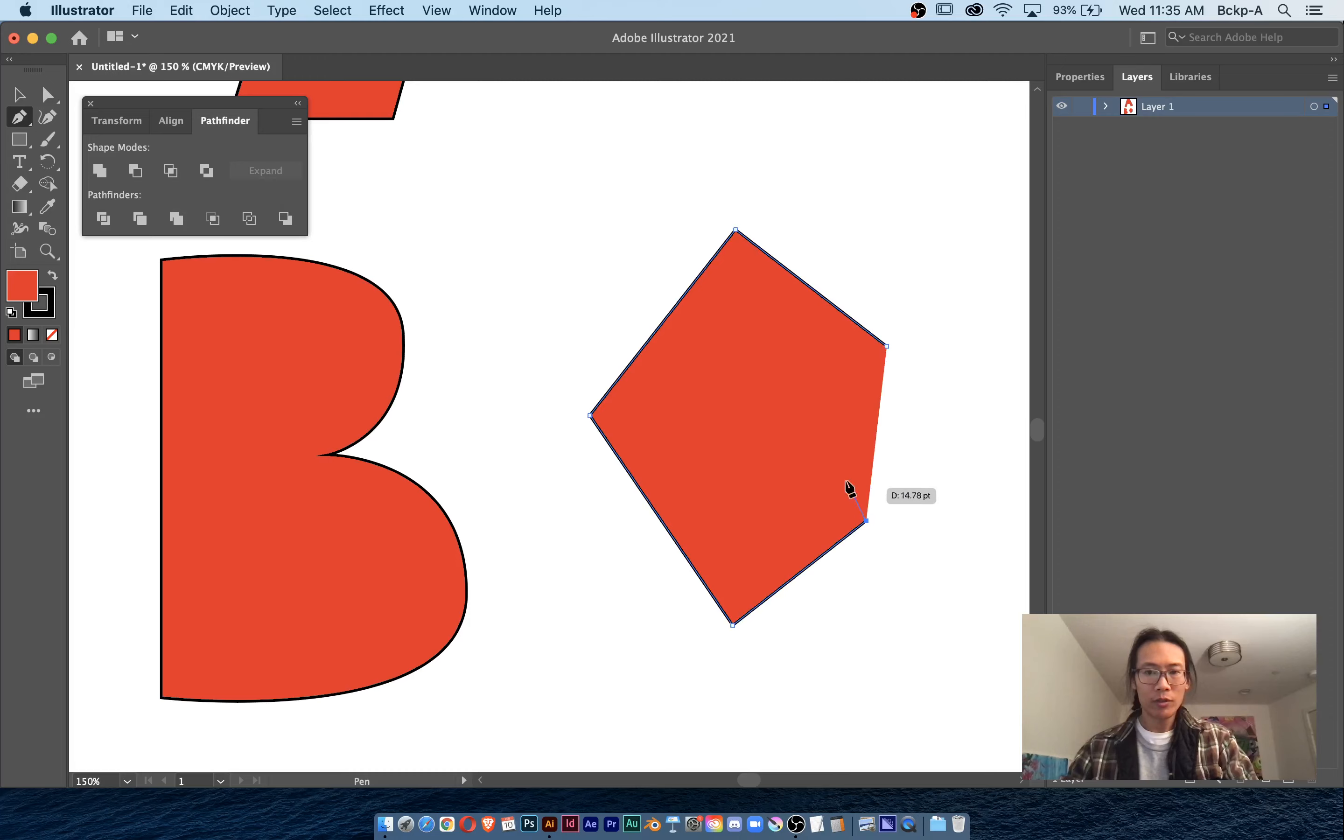
pyautogui.click(817, 446)
pyautogui.click(738, 496)
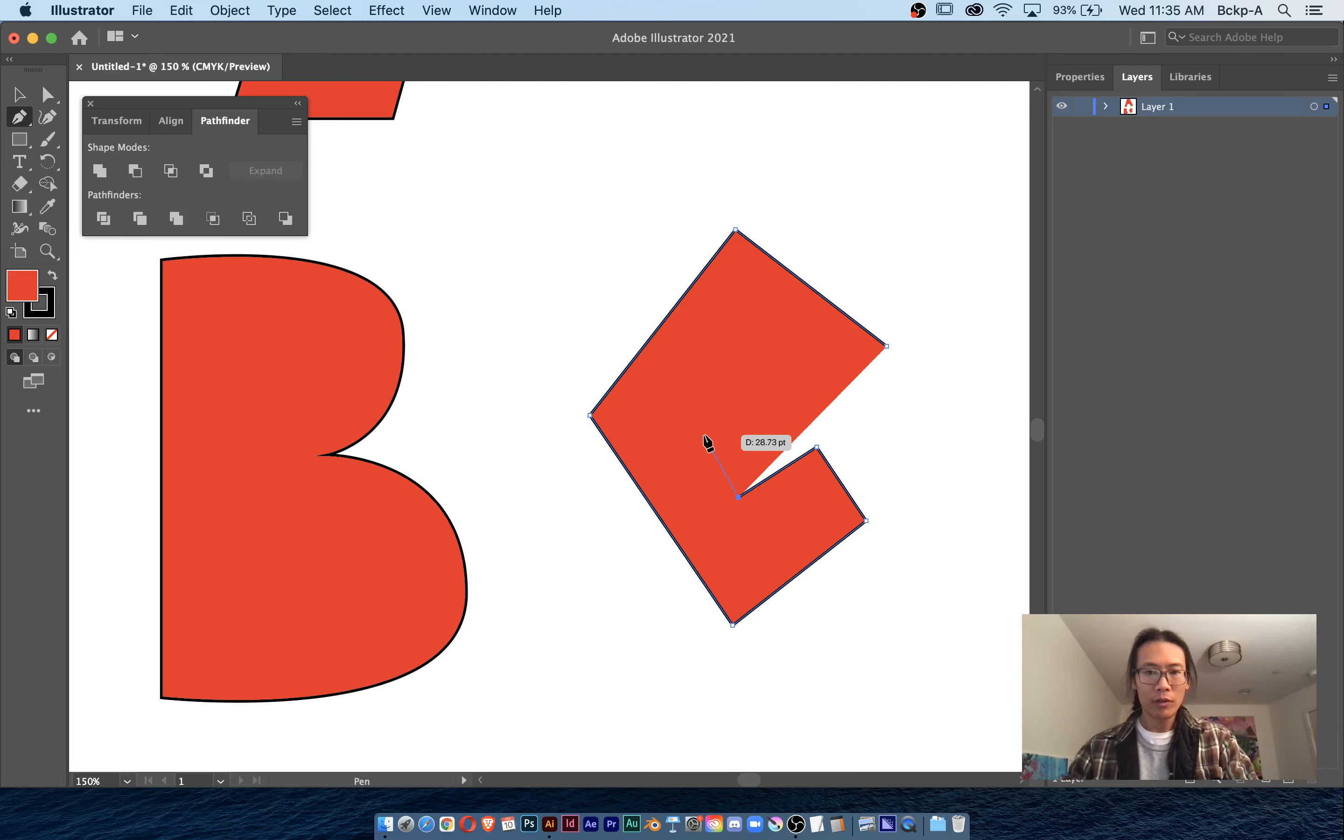
pyautogui.click(696, 420)
pyautogui.click(744, 337)
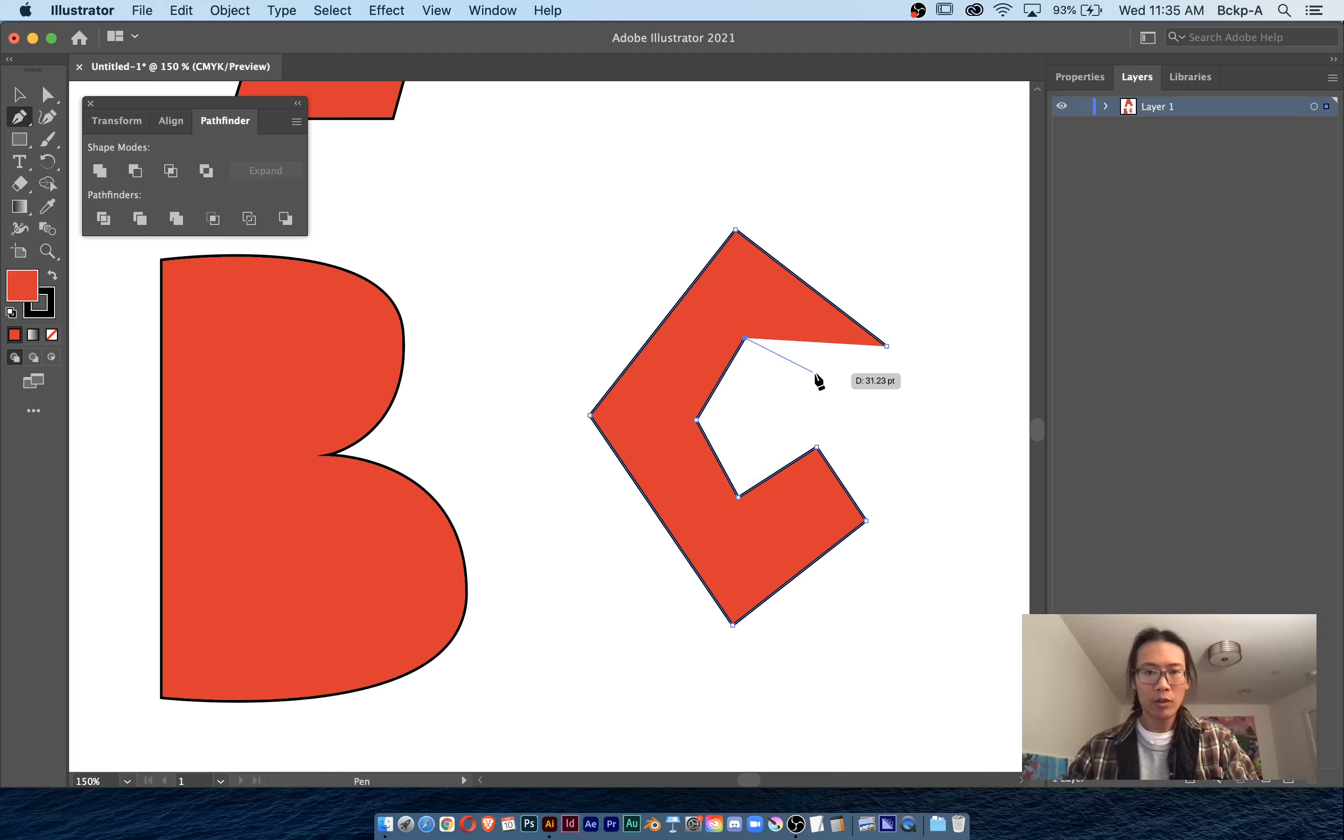
pyautogui.click(824, 391)
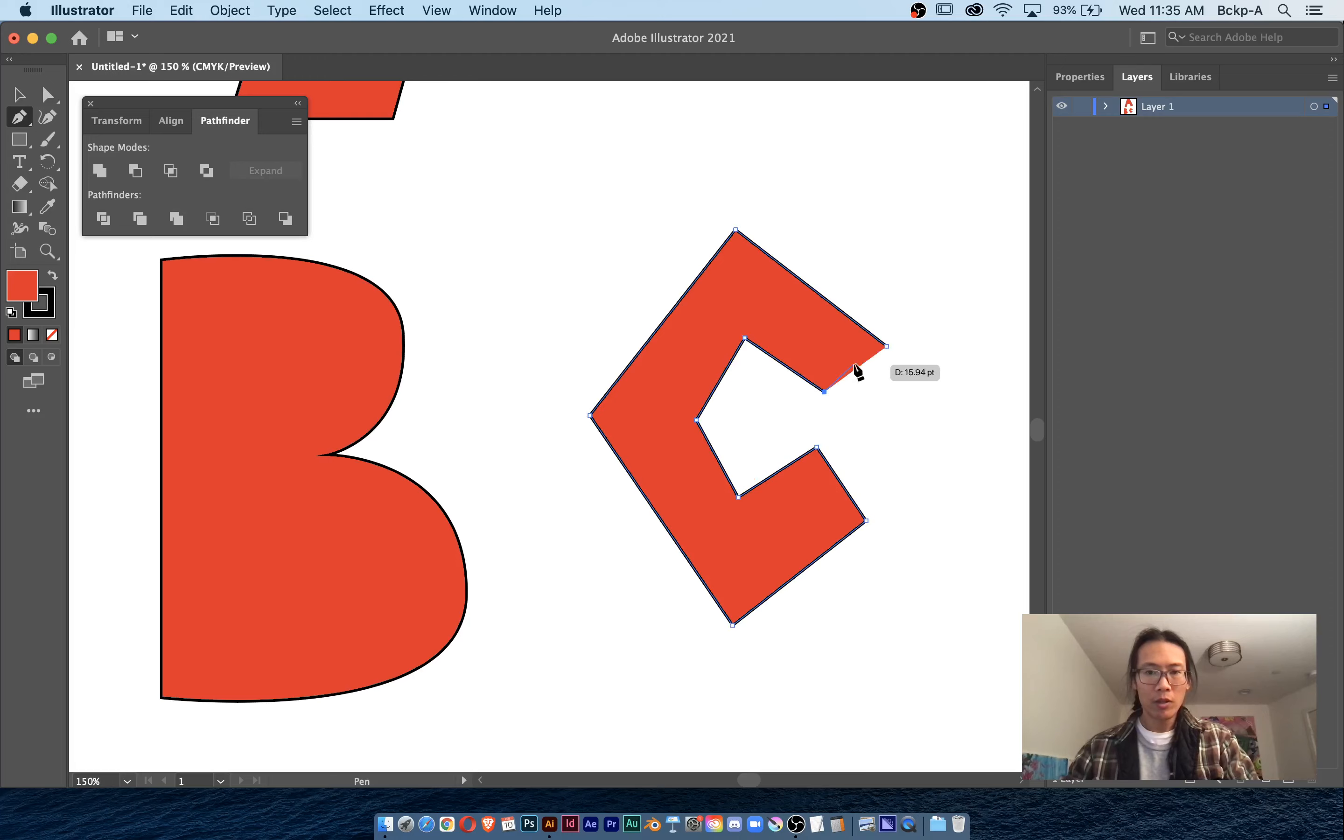
pyautogui.click(886, 347)
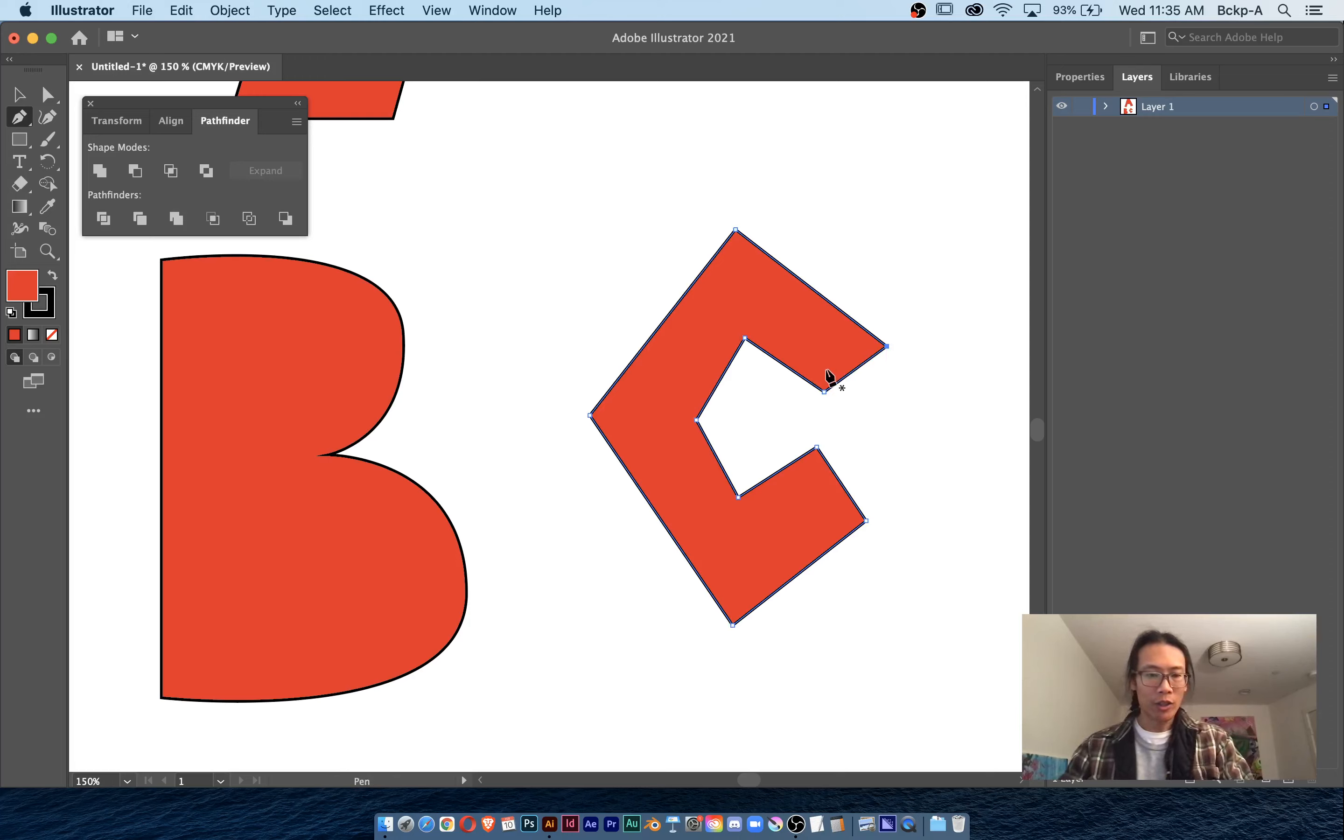
# - Round the C's outer edge by converting its leftmost anchor to vertical handles and its topmost anchor to horizontal handles
pyautogui.press('alt')
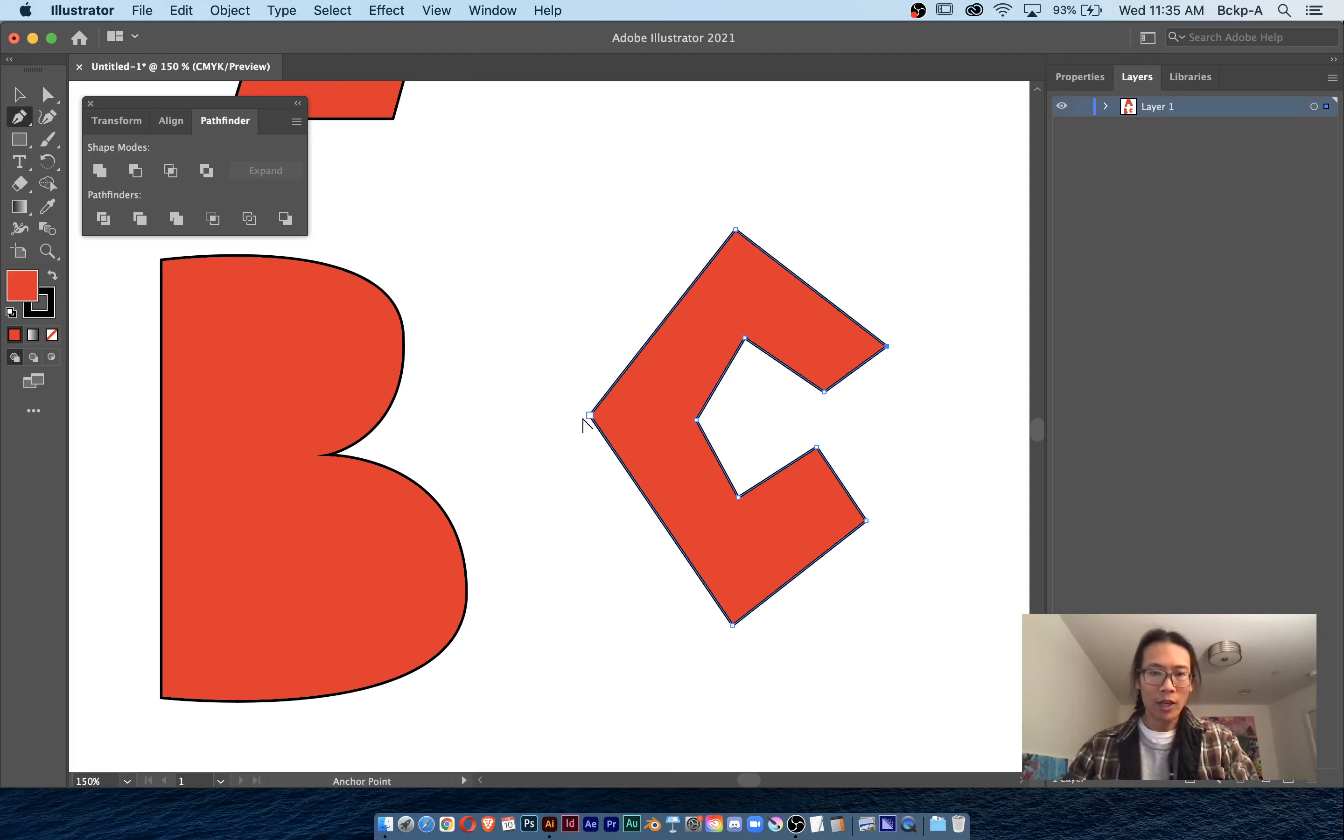
pyautogui.press('alt')
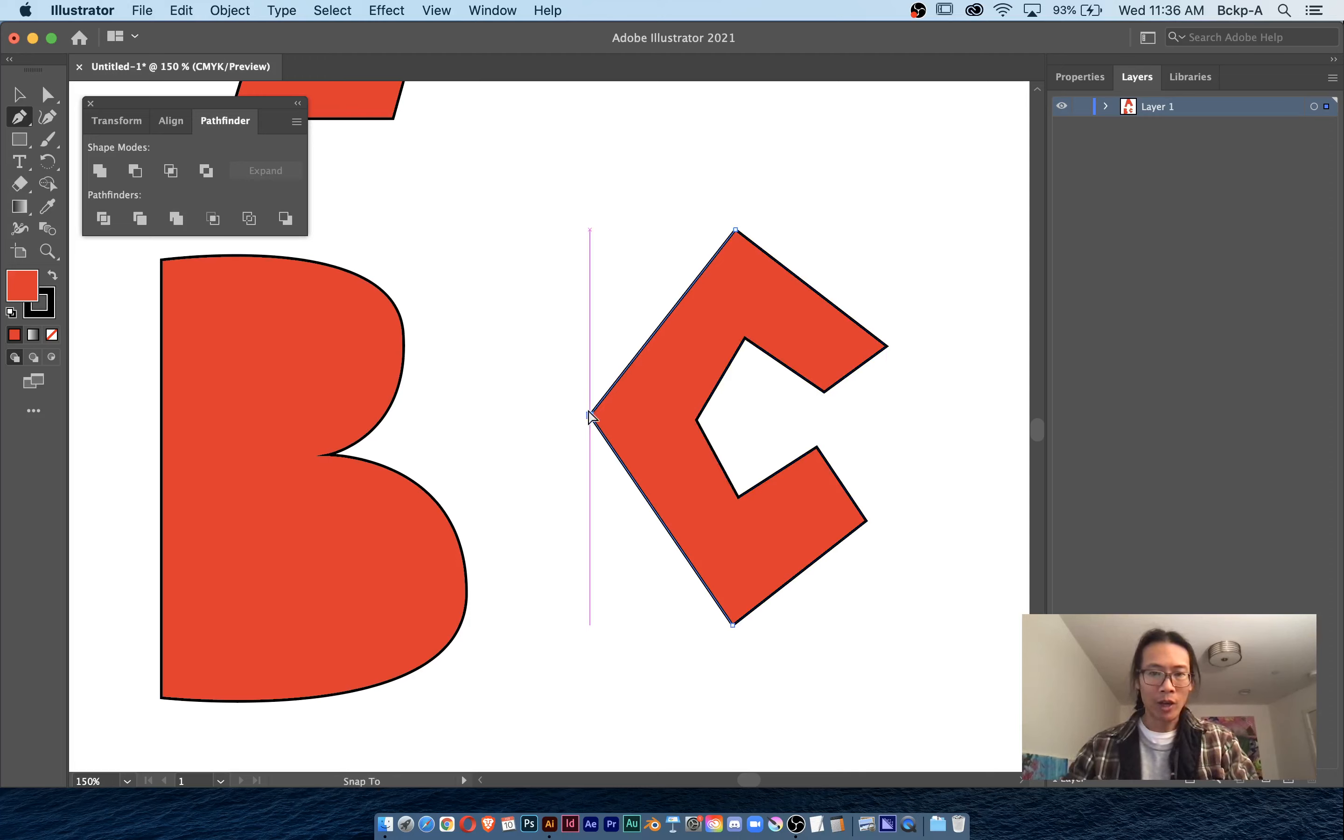
pyautogui.moveTo(590, 415); pyautogui.dragTo(590, 547)
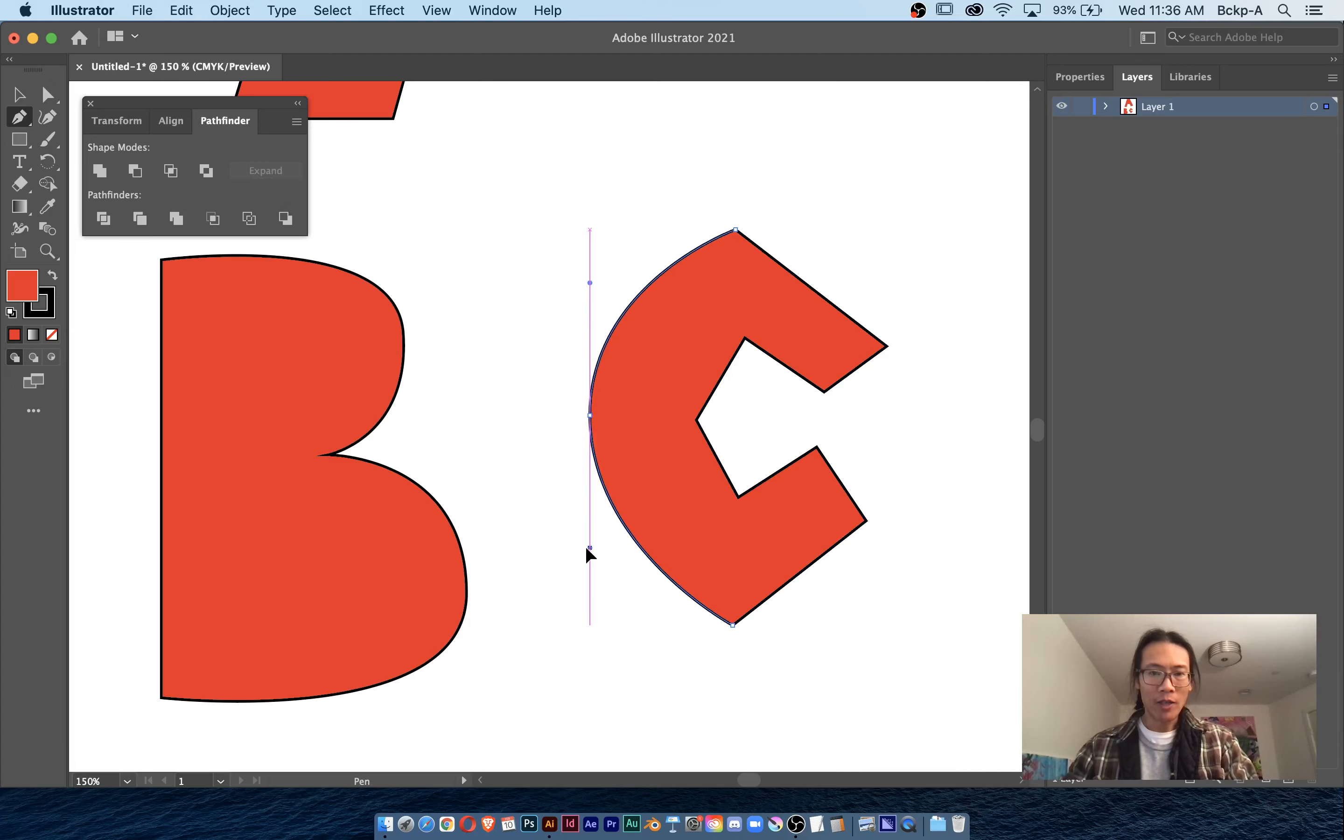
pyautogui.press('alt')
pyautogui.moveTo(736, 229); pyautogui.dragTo(654, 229)
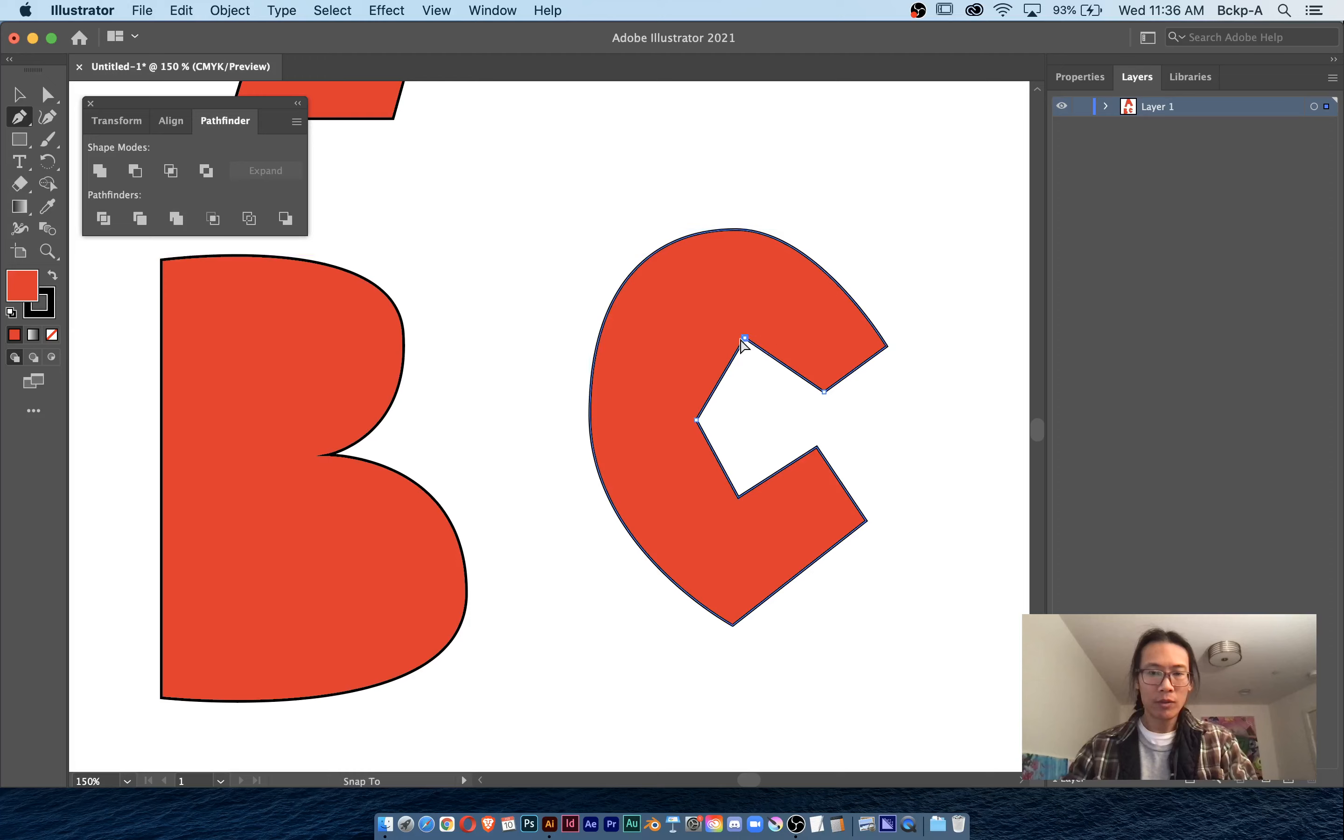
# - Convert the C's upper inner, lower inner and bottom outer corner anchors into smooth points so the adjoining edges curve
pyautogui.moveTo(745, 338); pyautogui.dragTo(792, 333)
pyautogui.moveTo(804, 319); pyautogui.dragTo(804, 320)
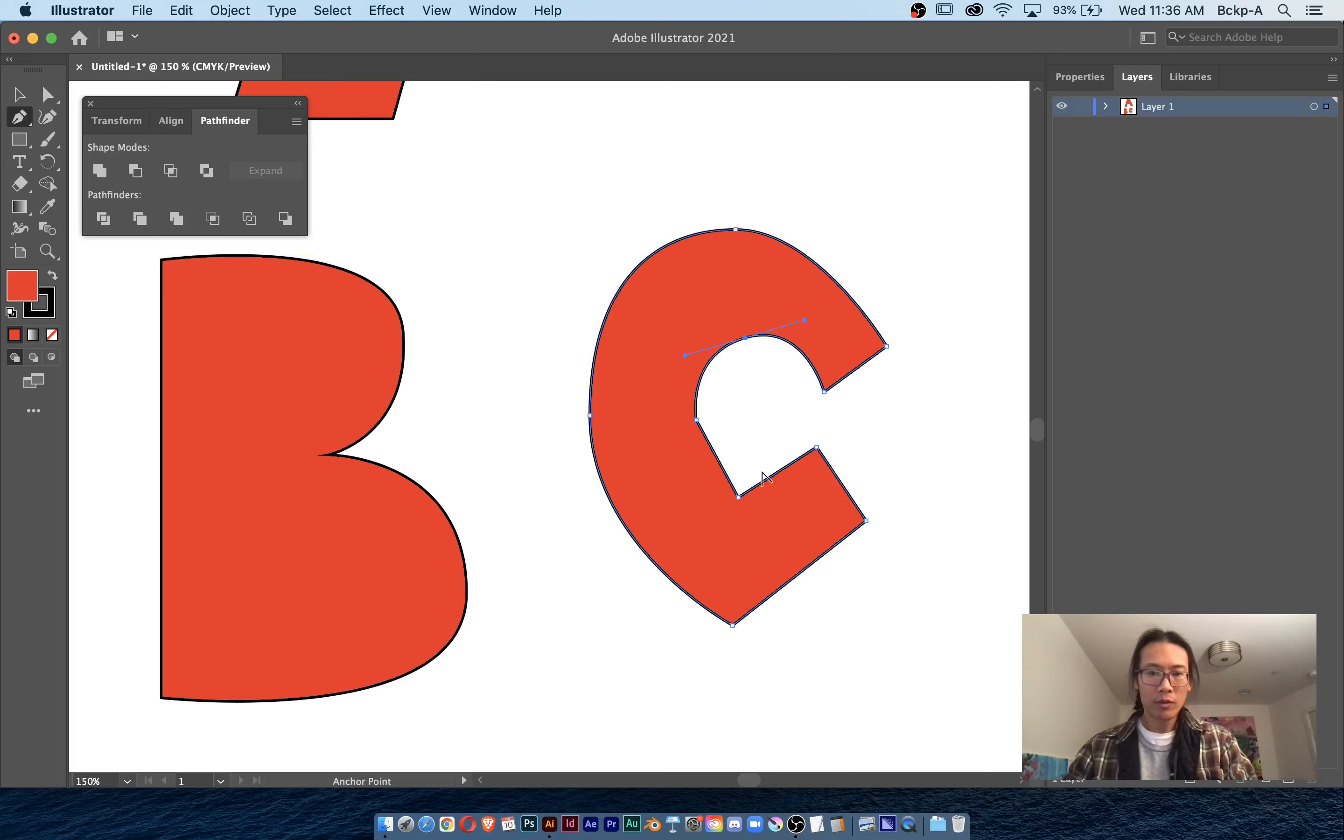
pyautogui.moveTo(738, 497); pyautogui.dragTo(689, 498)
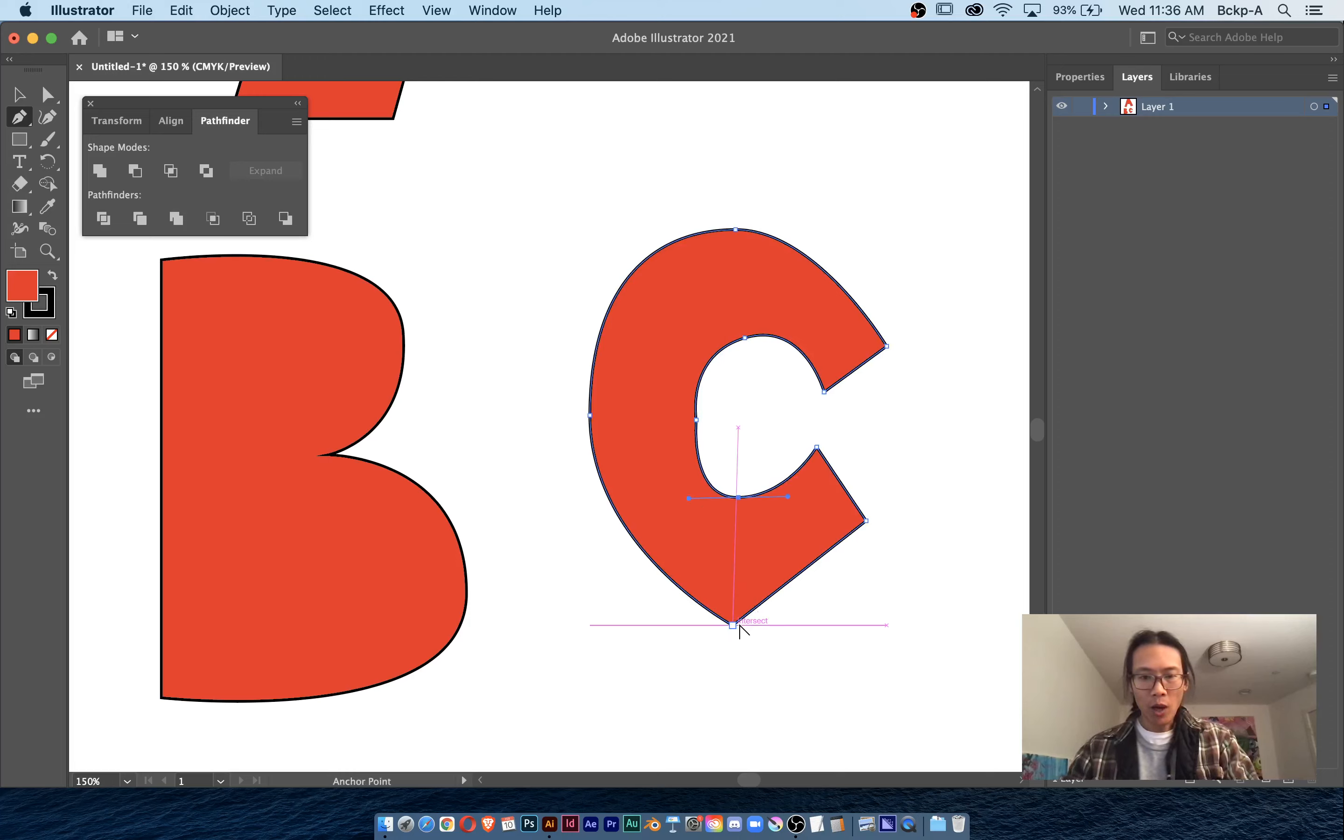
pyautogui.moveTo(733, 625); pyautogui.dragTo(827, 630)
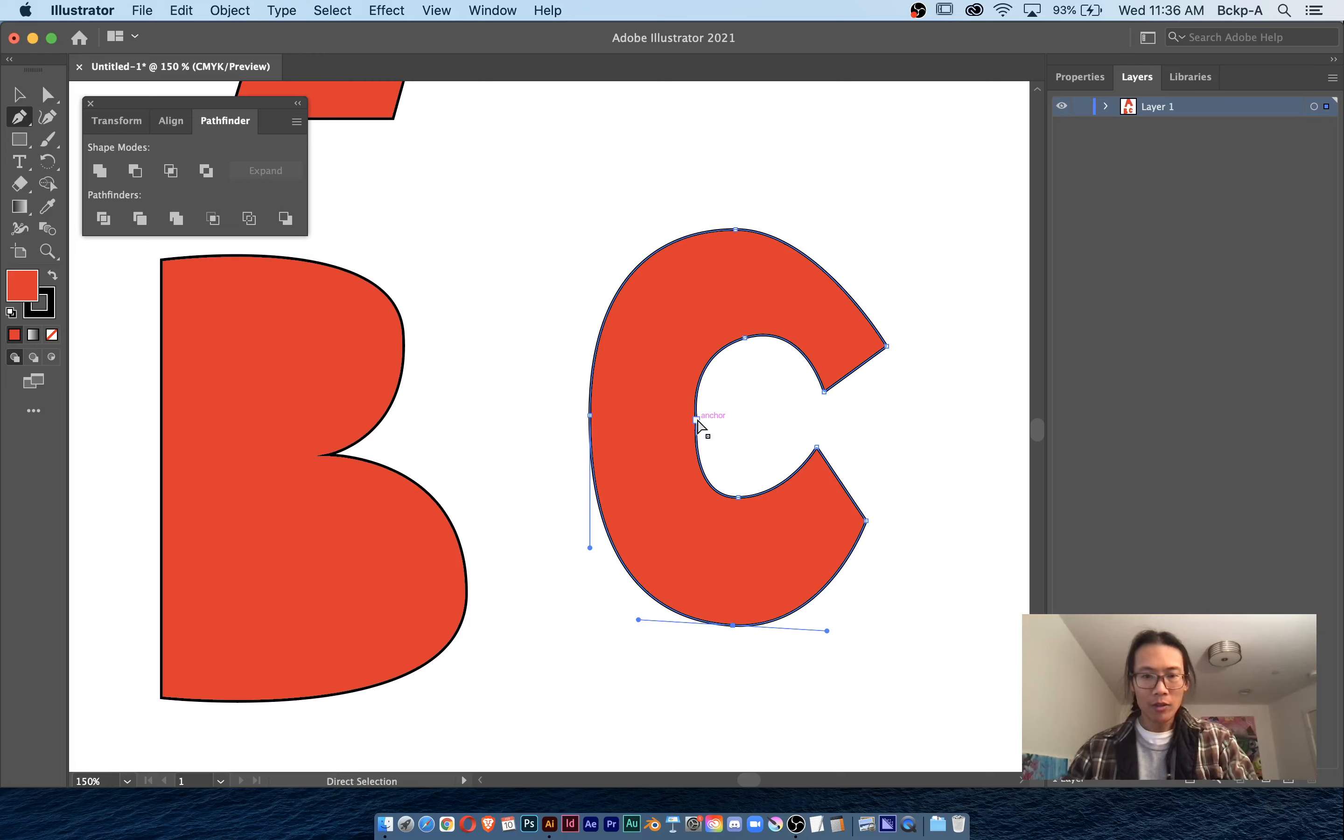
# - Delete the leftmost anchor of the C's inner edge and enlarge the counter by adjusting the remaining upper and lower inner anchors
pyautogui.moveTo(696, 420); pyautogui.dragTo(649, 417)
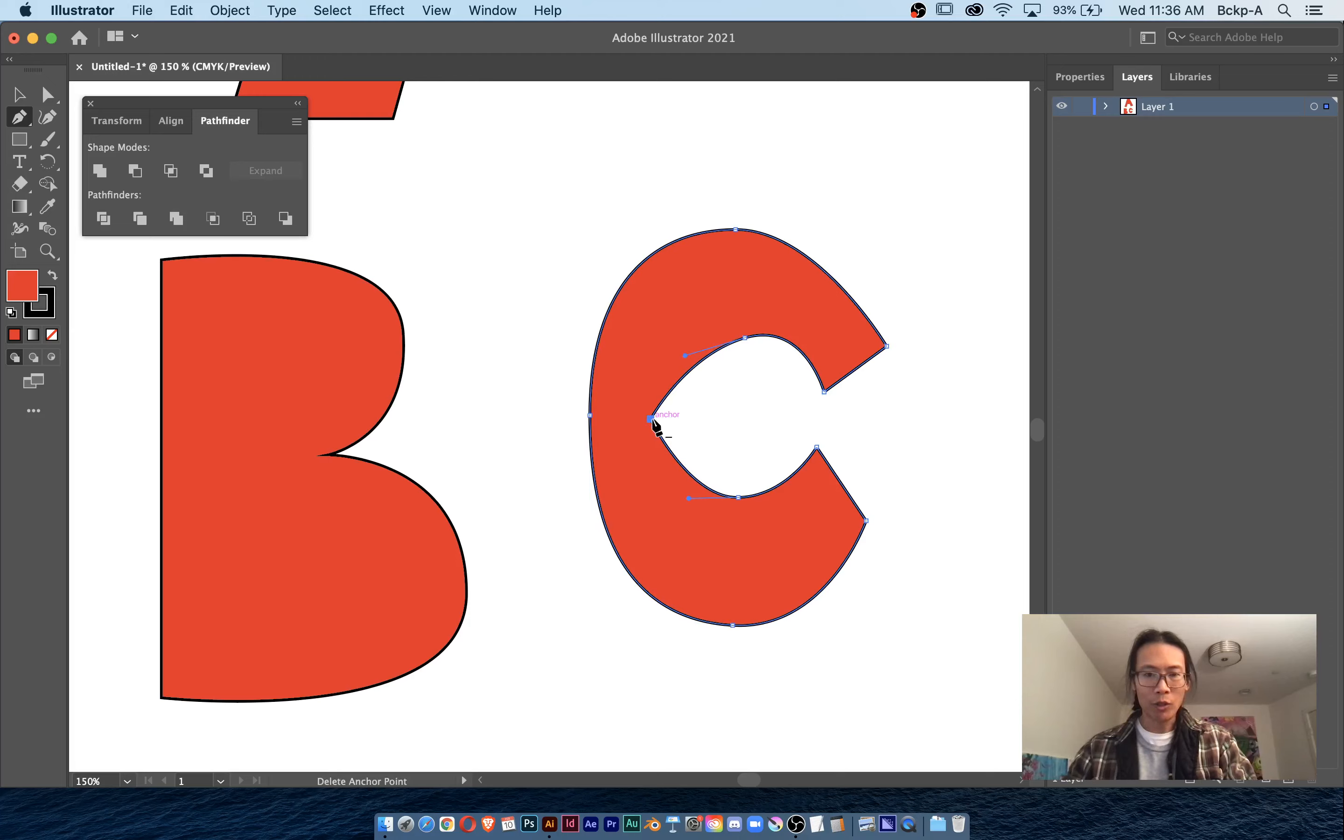
pyautogui.click(651, 419)
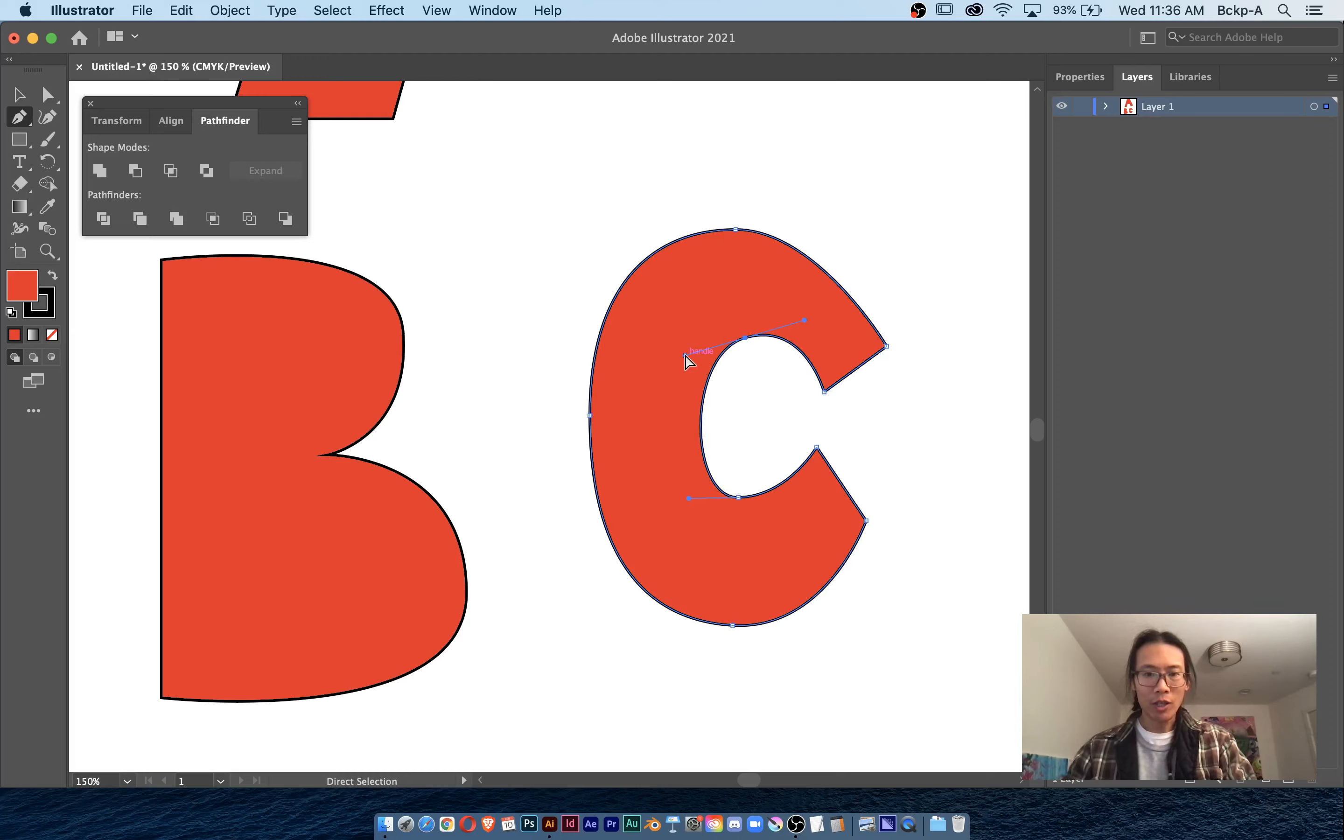
pyautogui.moveTo(683, 354); pyautogui.dragTo(656, 368)
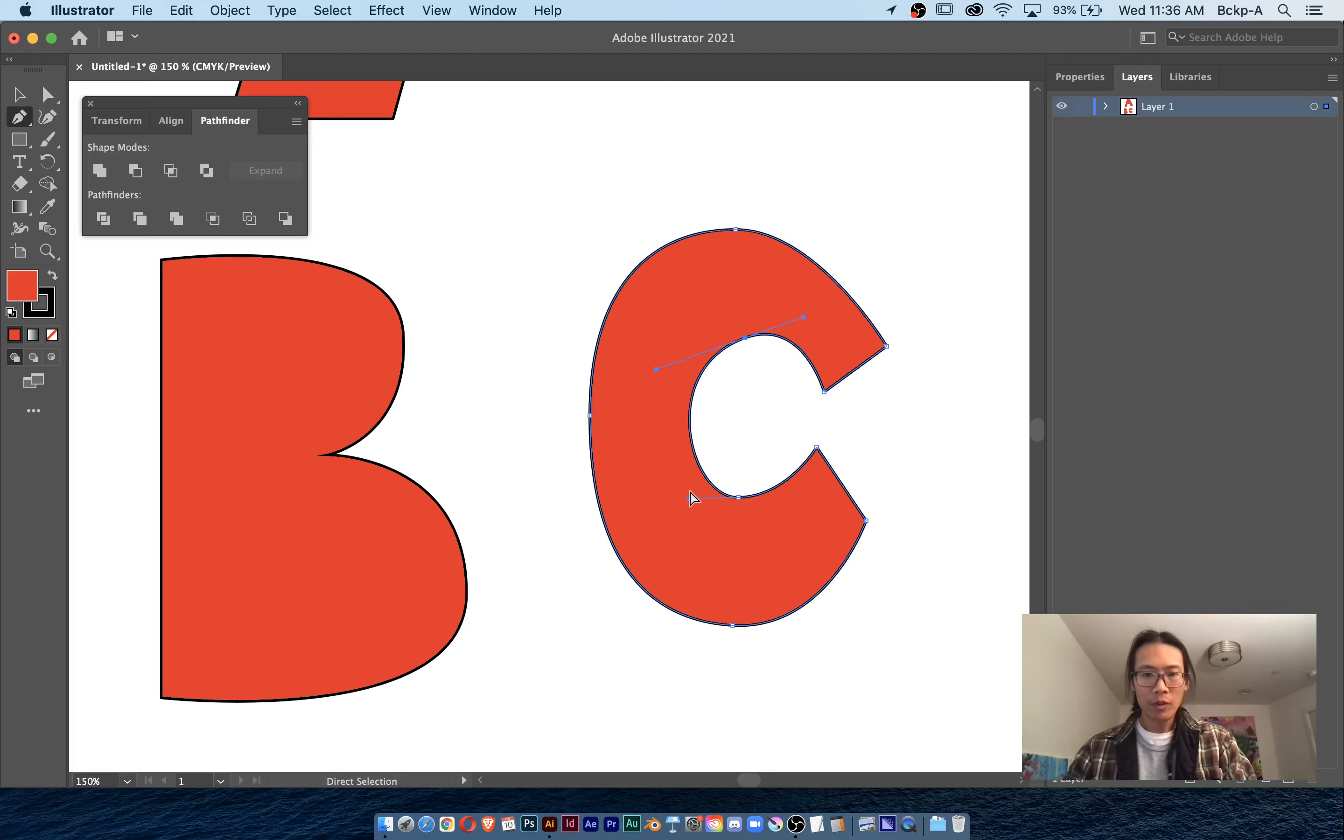
pyautogui.moveTo(688, 498); pyautogui.dragTo(738, 526)
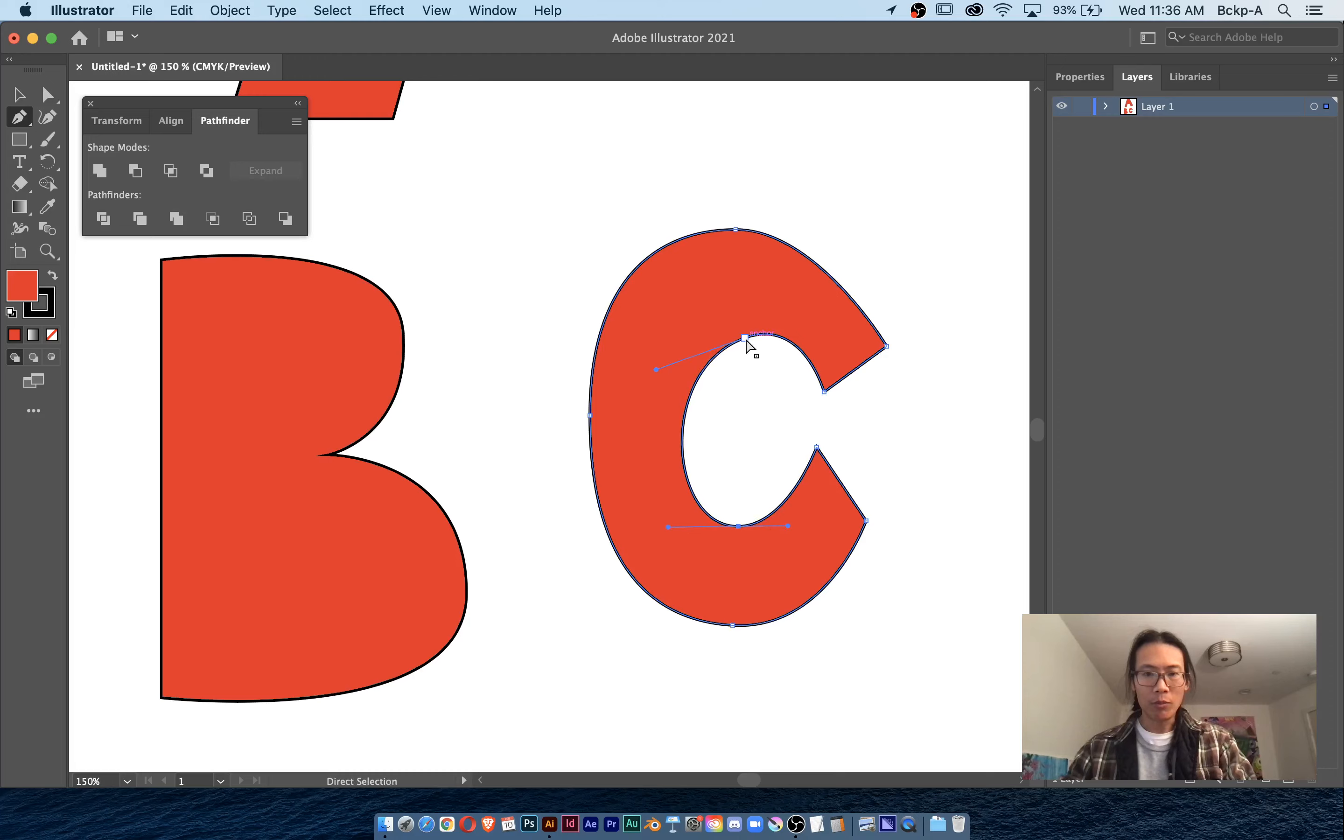
pyautogui.moveTo(744, 339); pyautogui.dragTo(724, 321)
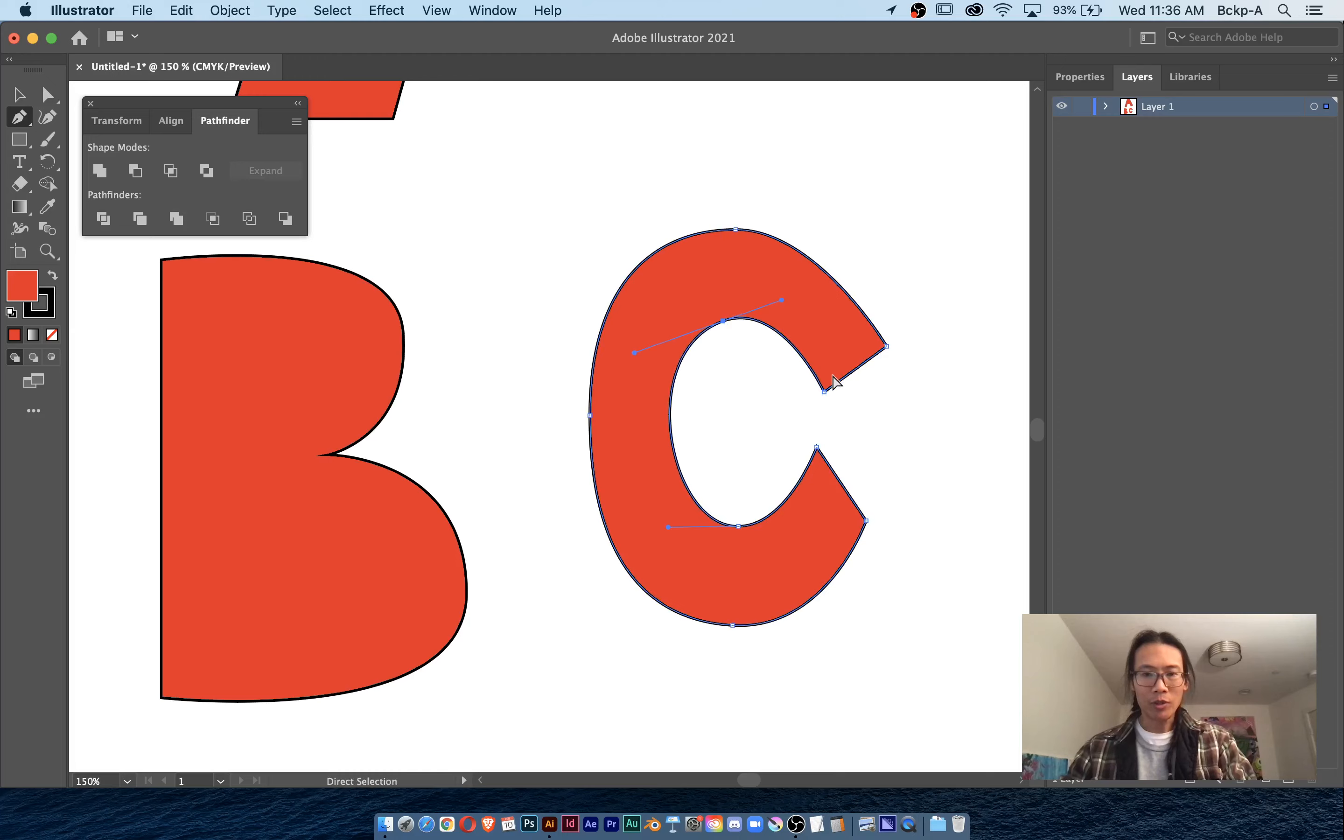
# - Reshape the C's open ends by moving both corners of the upper end up and the lower end's inner corner down
pyautogui.moveTo(825, 391); pyautogui.dragTo(812, 371)
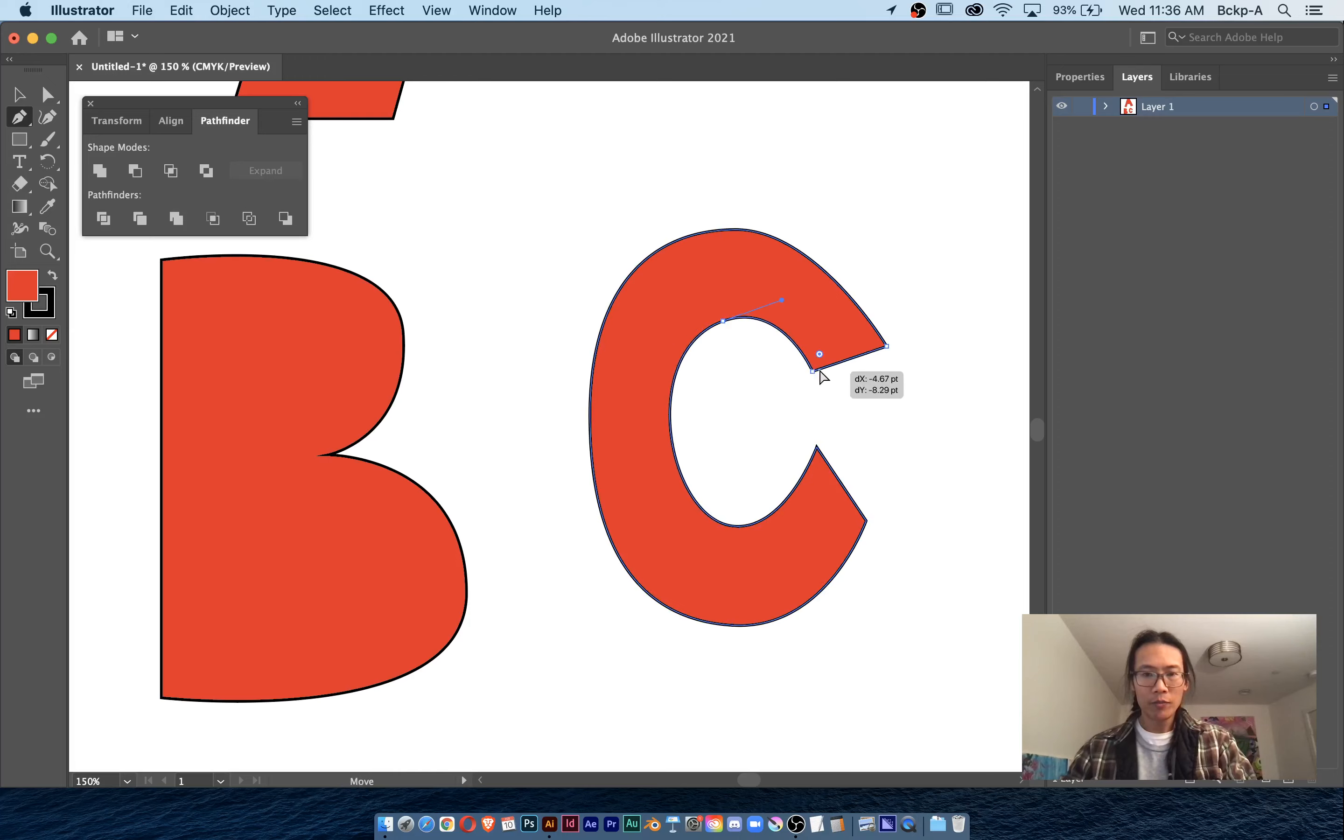
pyautogui.click(886, 347)
pyautogui.moveTo(883, 344); pyautogui.dragTo(869, 312)
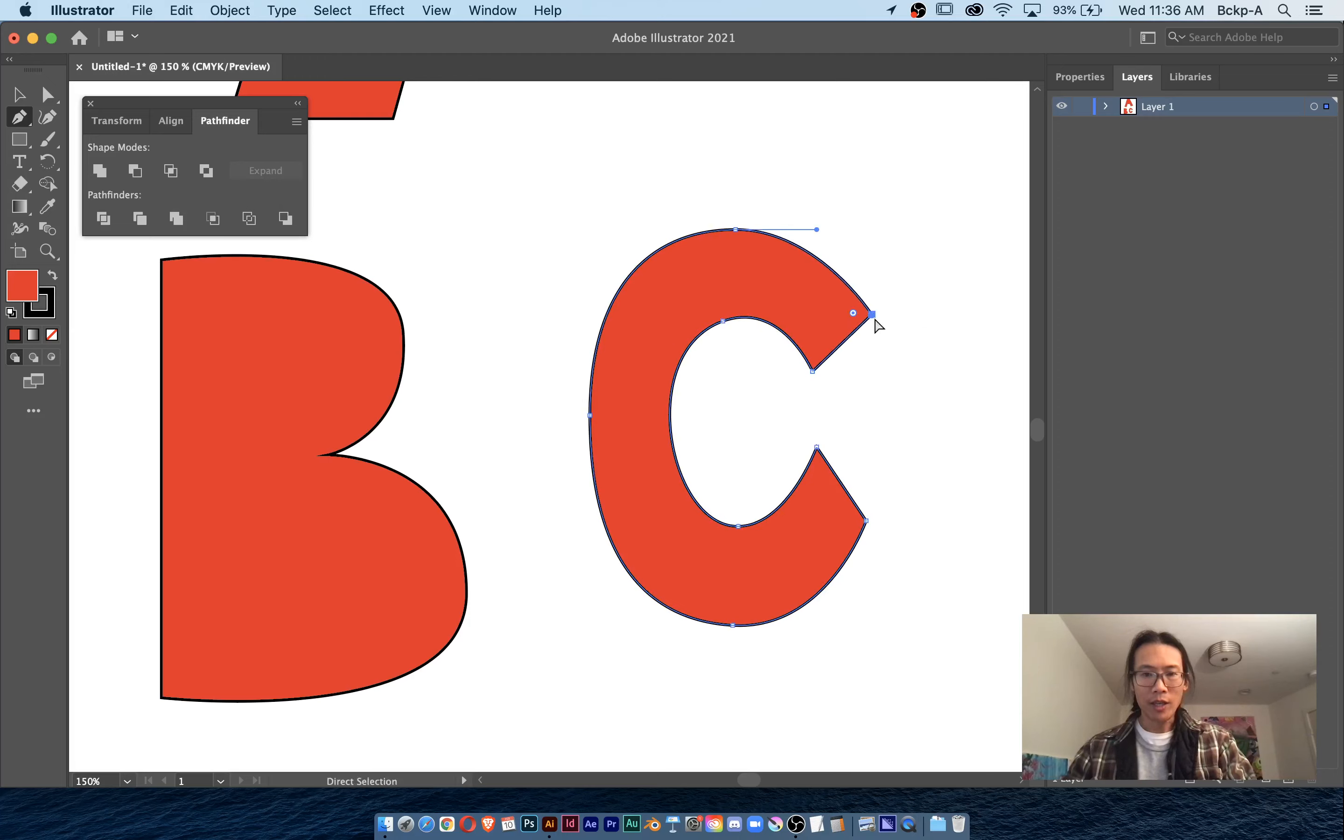
pyautogui.moveTo(820, 452); pyautogui.dragTo(813, 473)
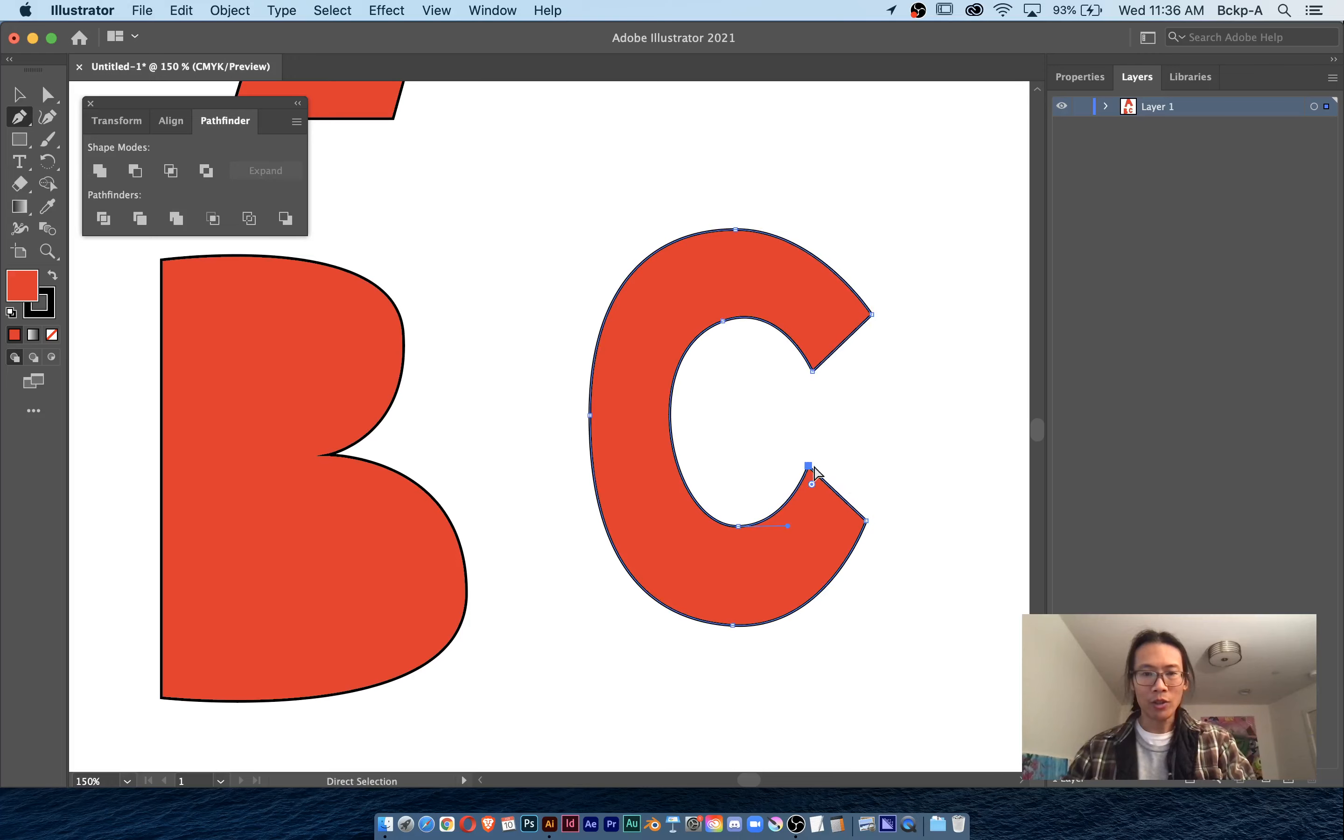
# - Expand Layer 1 and reorder its paths so the A is on top, the B in the middle and the C last
pyautogui.moveTo(495, 161); pyautogui.dragTo(590, 411)
pyautogui.moveTo(567, 326); pyautogui.dragTo(583, 216)
pyautogui.moveTo(577, 521); pyautogui.dragTo(584, 262)
pyautogui.moveTo(567, 563); pyautogui.dragTo(585, 301)
pyautogui.moveTo(572, 104); pyautogui.dragTo(599, 374)
pyautogui.press('super+minus')
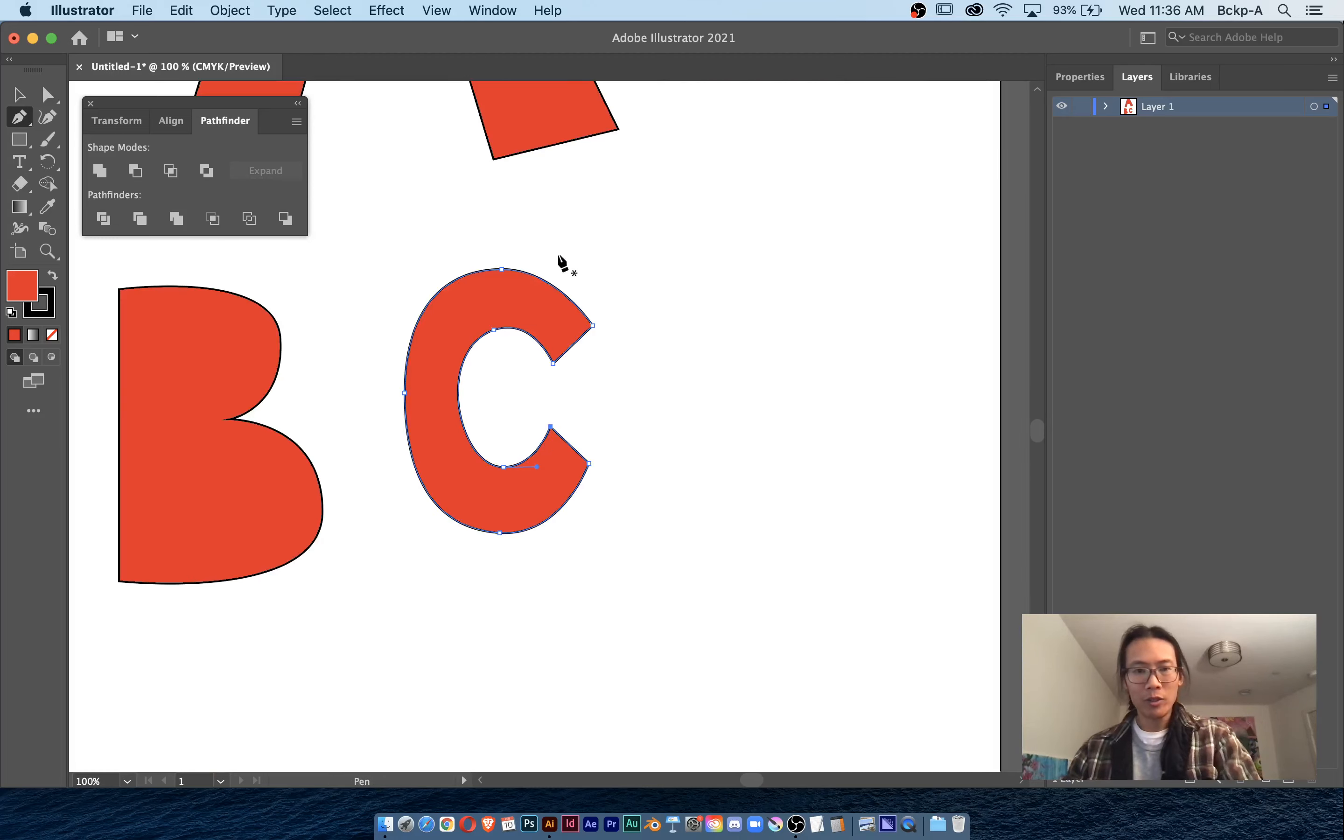
pyautogui.moveTo(561, 262); pyautogui.dragTo(687, 519)
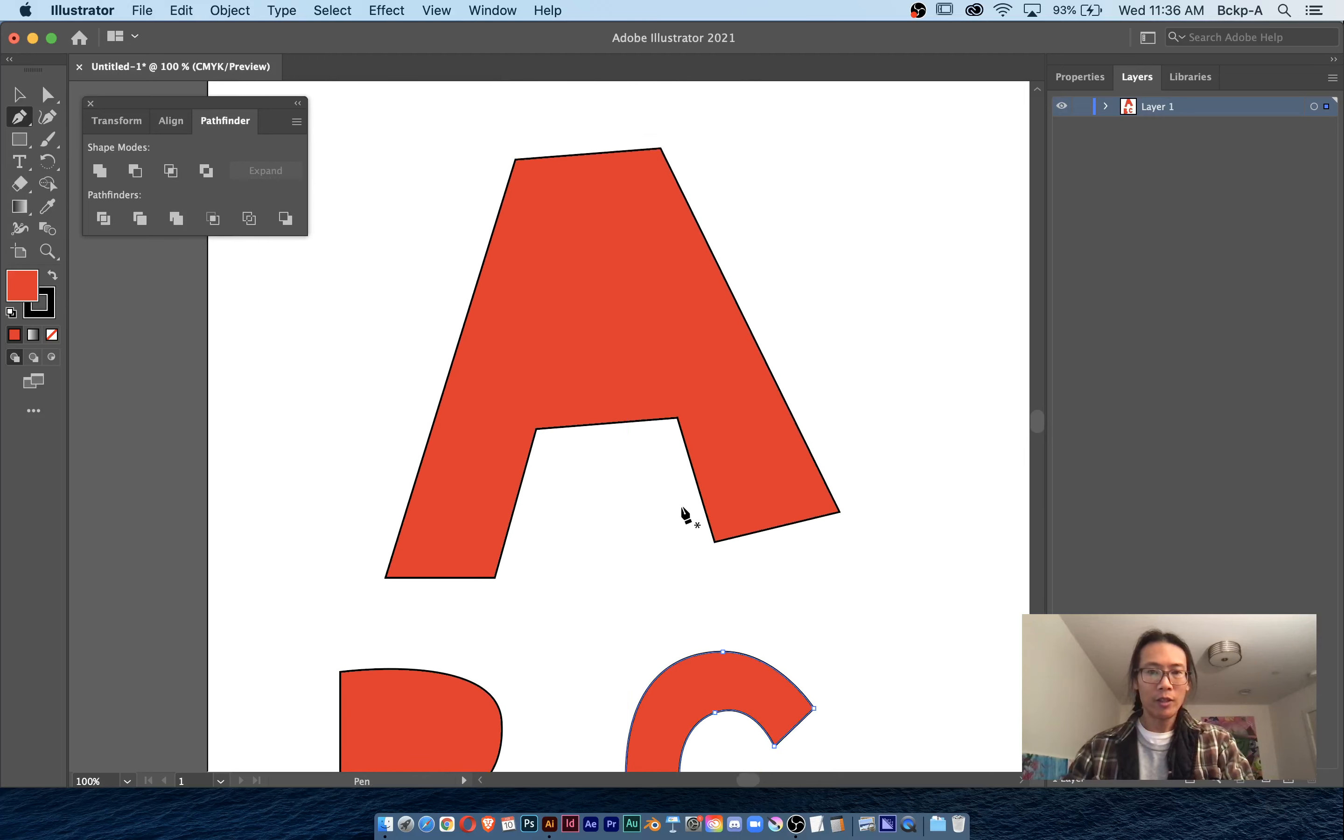
pyautogui.click(1105, 107)
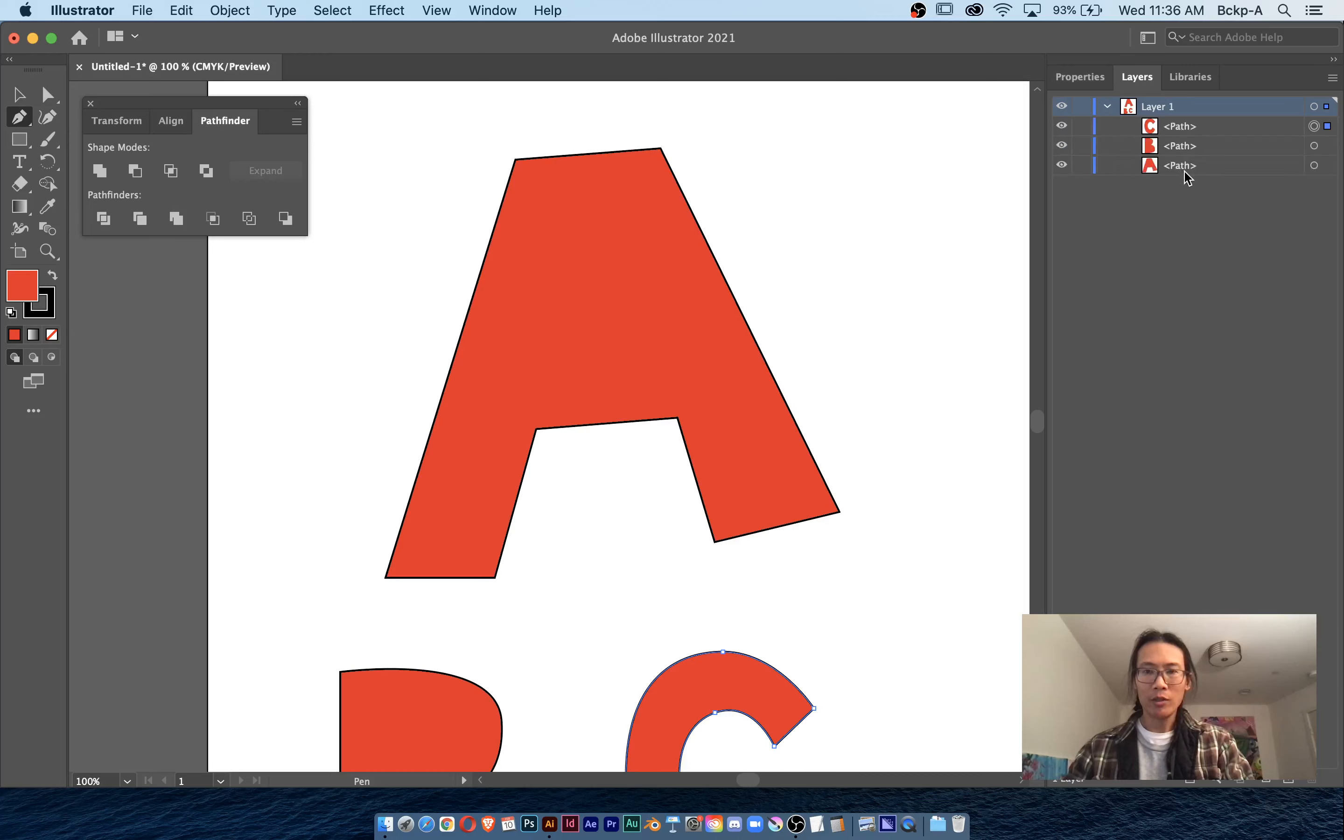
pyautogui.moveTo(1185, 174); pyautogui.dragTo(1184, 117)
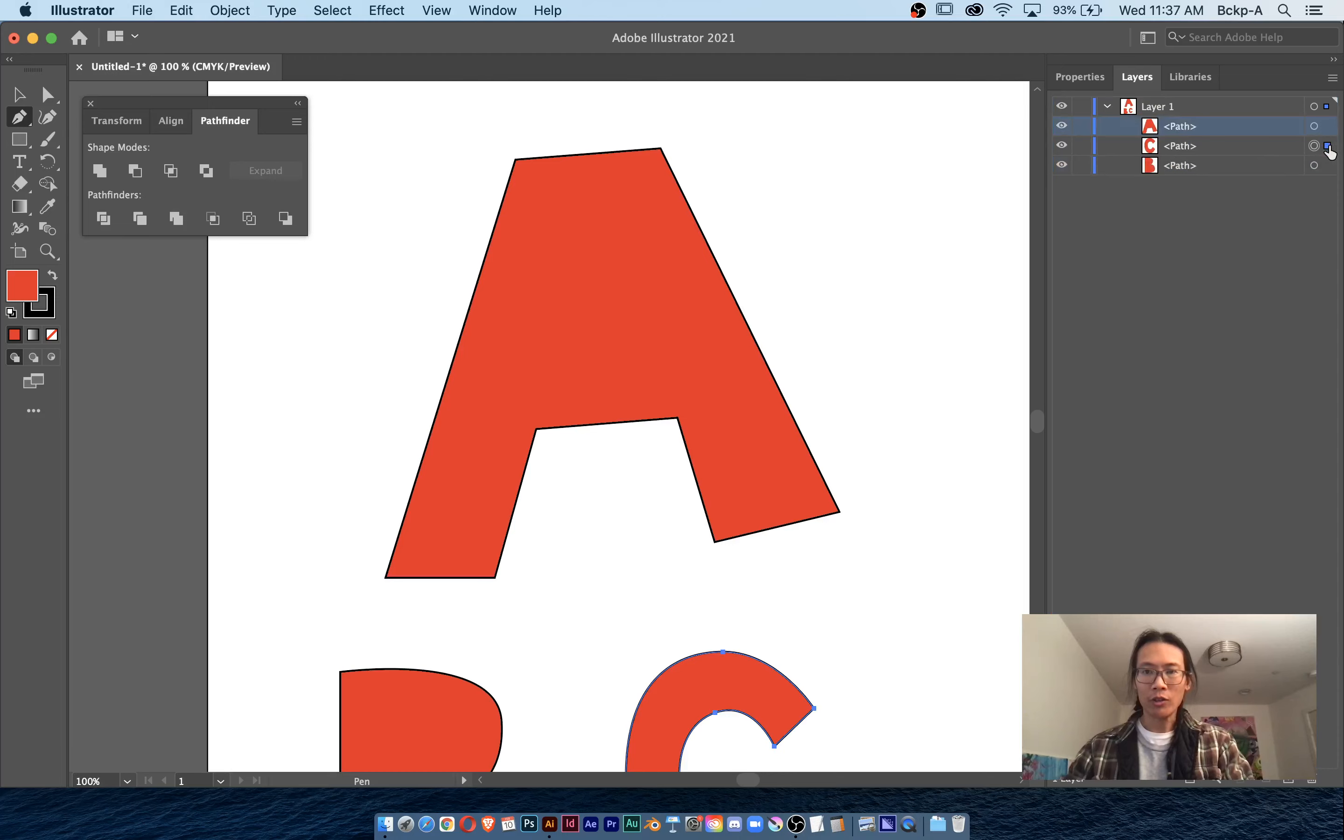
pyautogui.press('super+bracketleft')
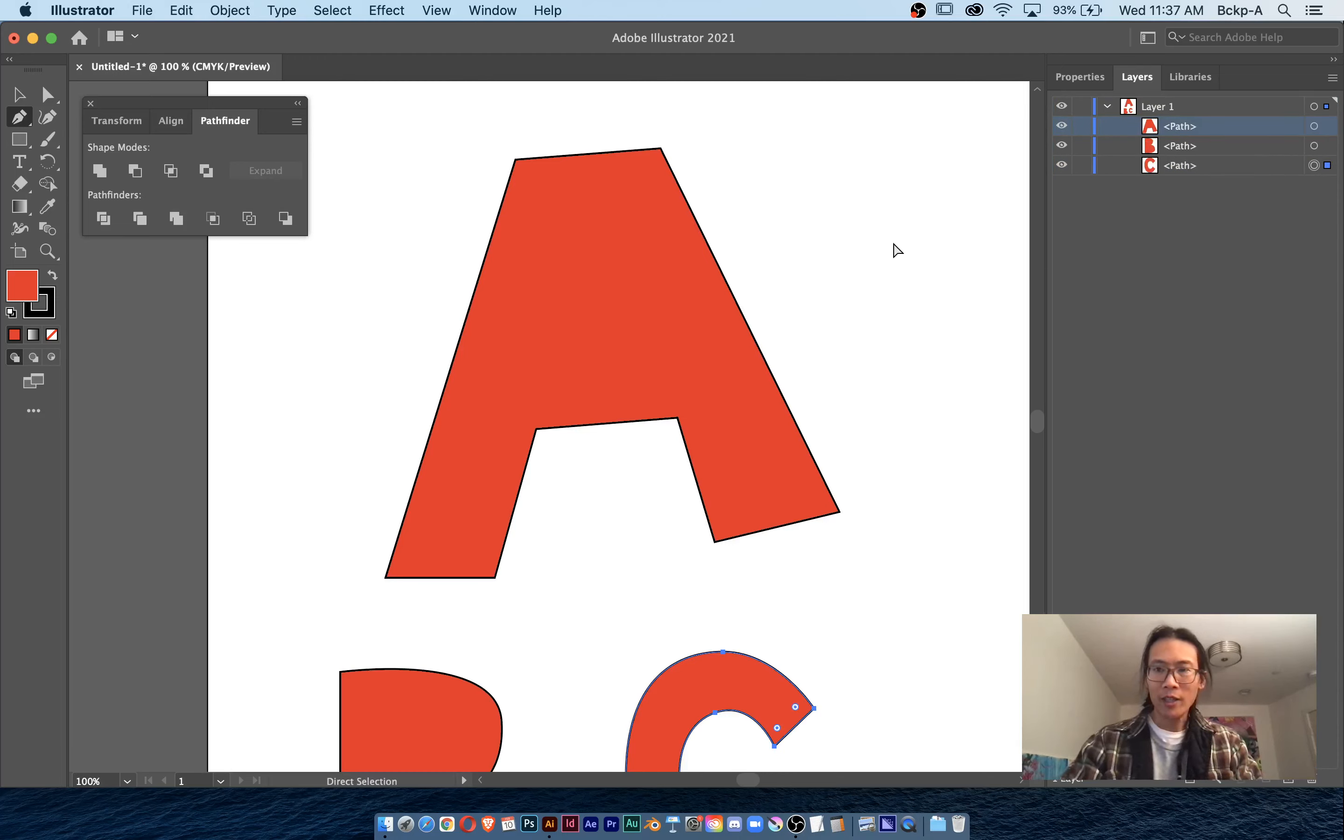
# - Bring the C path forward to the front of the stack and send it back behind the A and B, repeatedly
pyautogui.press('super+bracketright')
pyautogui.press('super+bracketright')
pyautogui.press('super+bracketleft')
pyautogui.press('super+bracketleft')
pyautogui.press('super+bracketright')
pyautogui.press('super+bracketright')
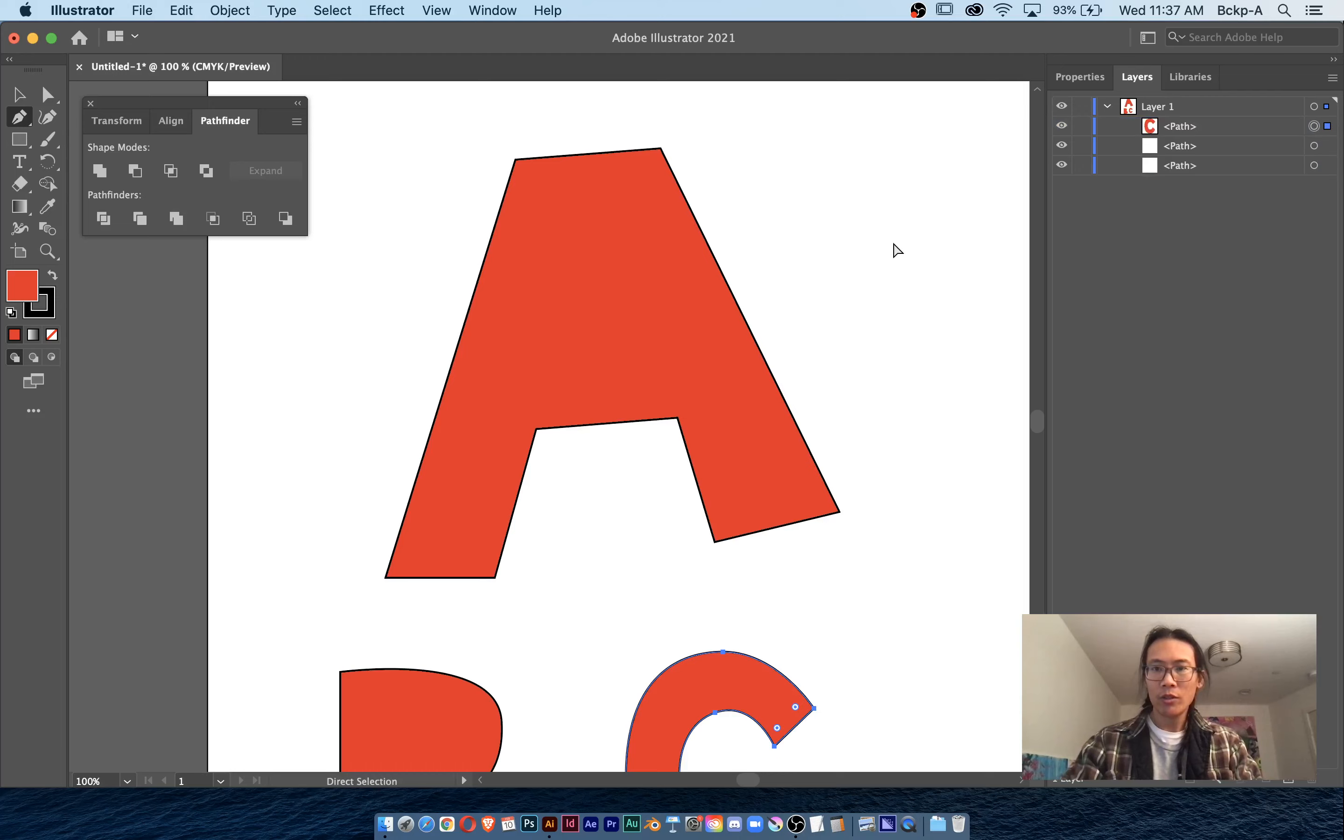
pyautogui.press('super+bracketleft')
pyautogui.press('super+bracketleft')
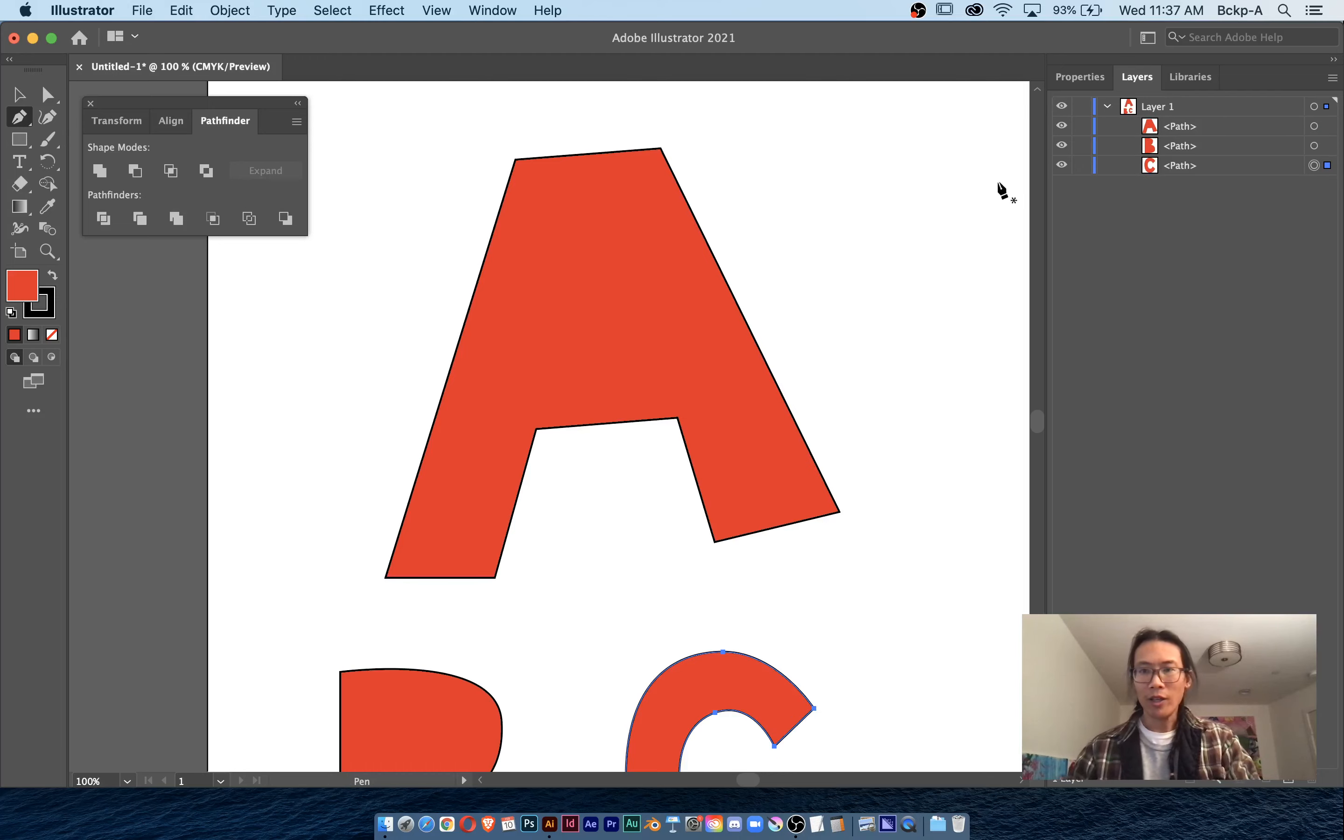
# - Draw a closed triangle with the Pen tool inside the upper part of the A as its counter
pyautogui.click(1327, 128)
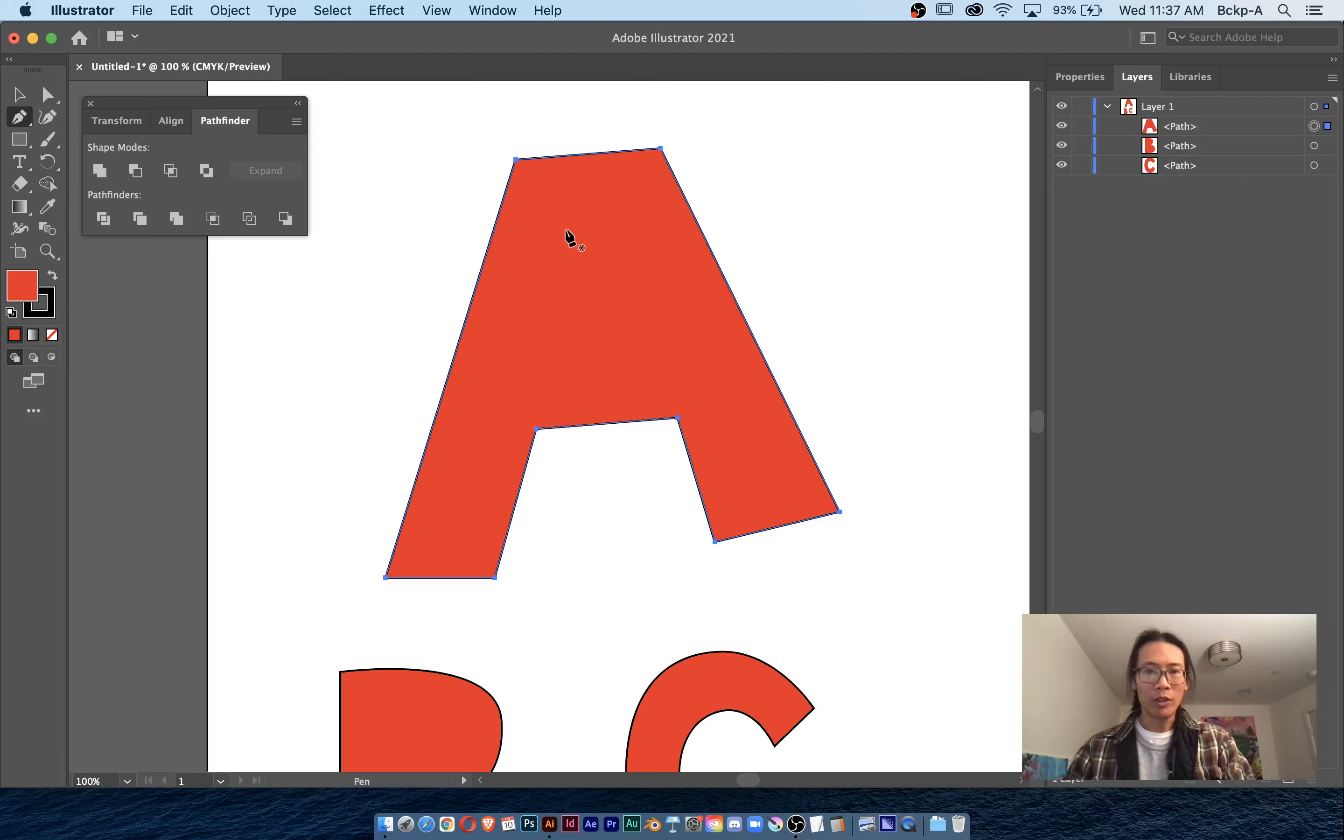
pyautogui.click(591, 222)
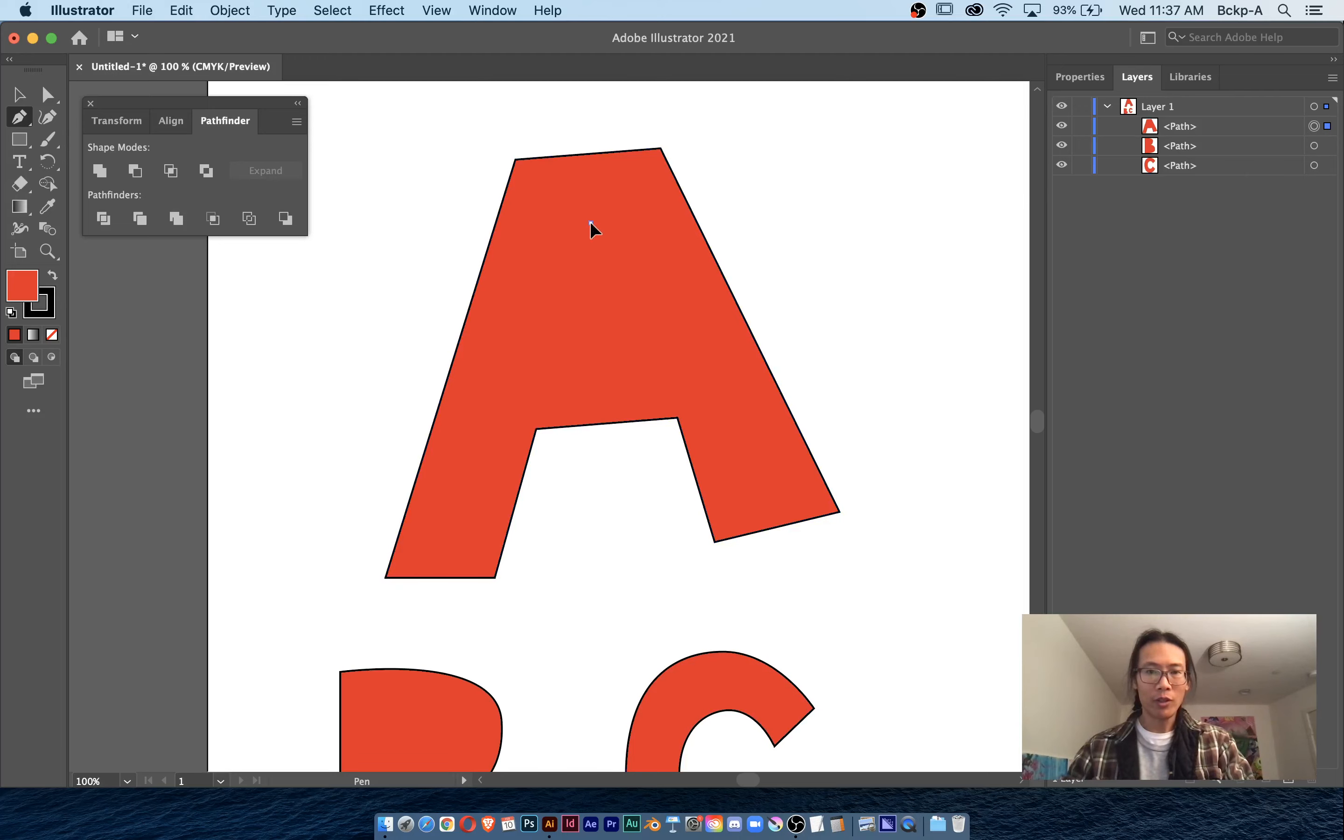
pyautogui.click(543, 349)
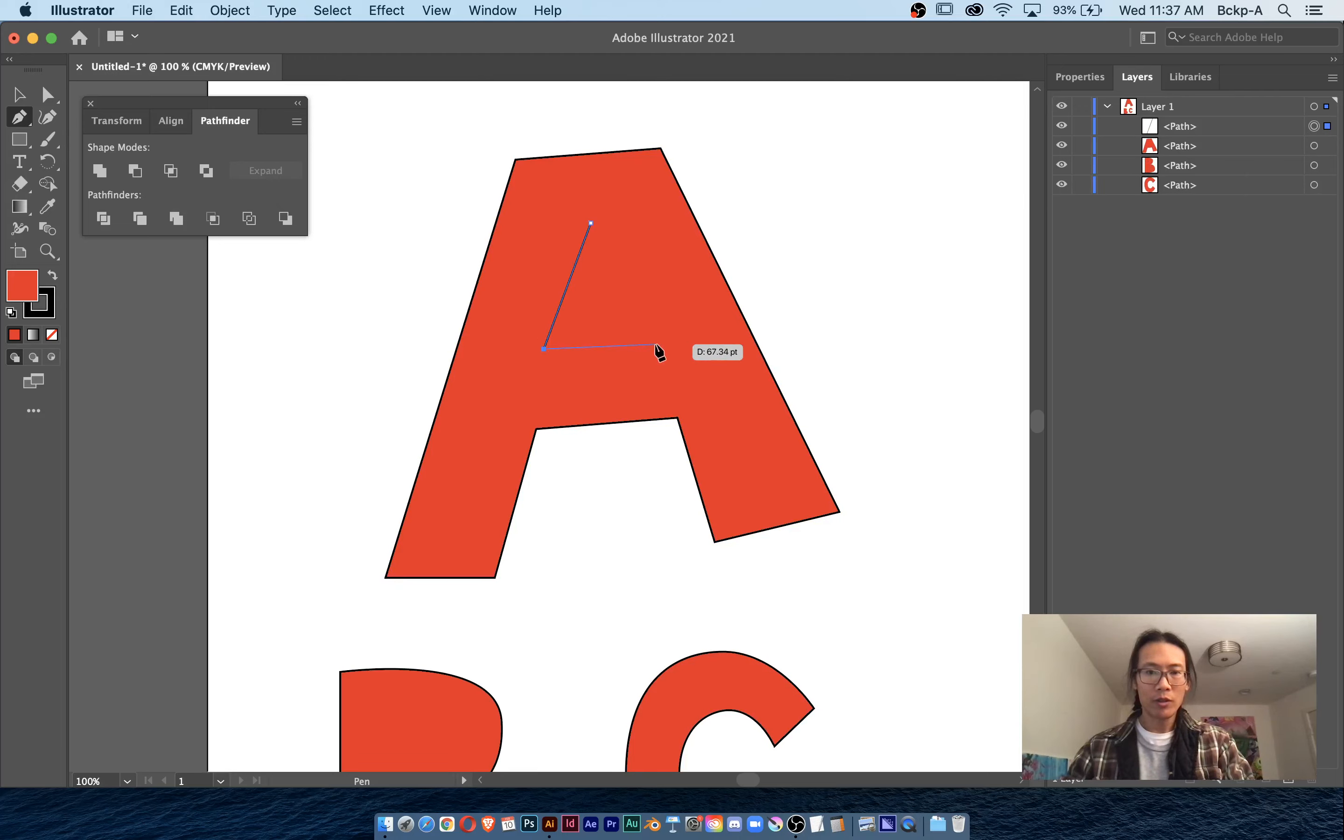
pyautogui.click(655, 344)
pyautogui.click(590, 222)
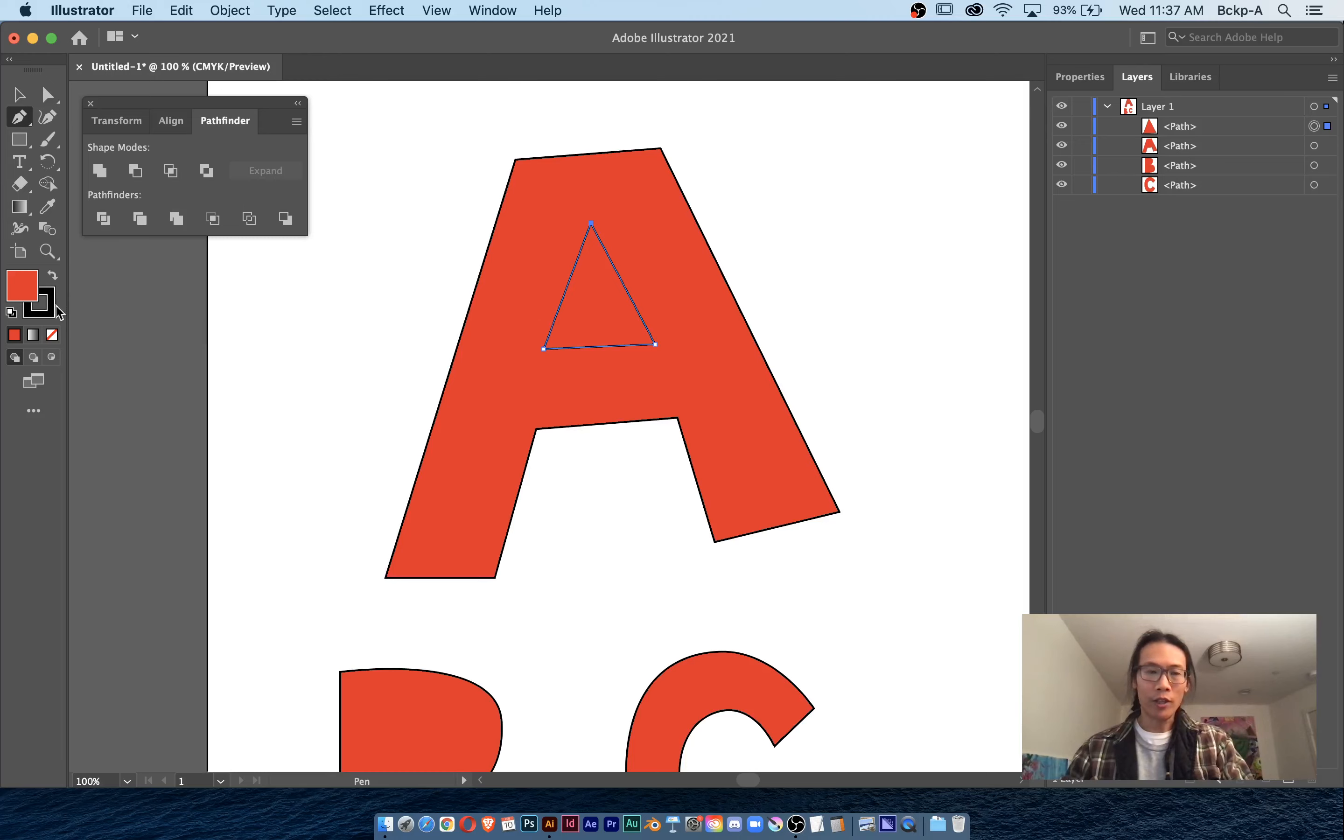
# - Change the triangle's fill colour to blue to set it apart from the red A
pyautogui.doubleClick(20, 287)
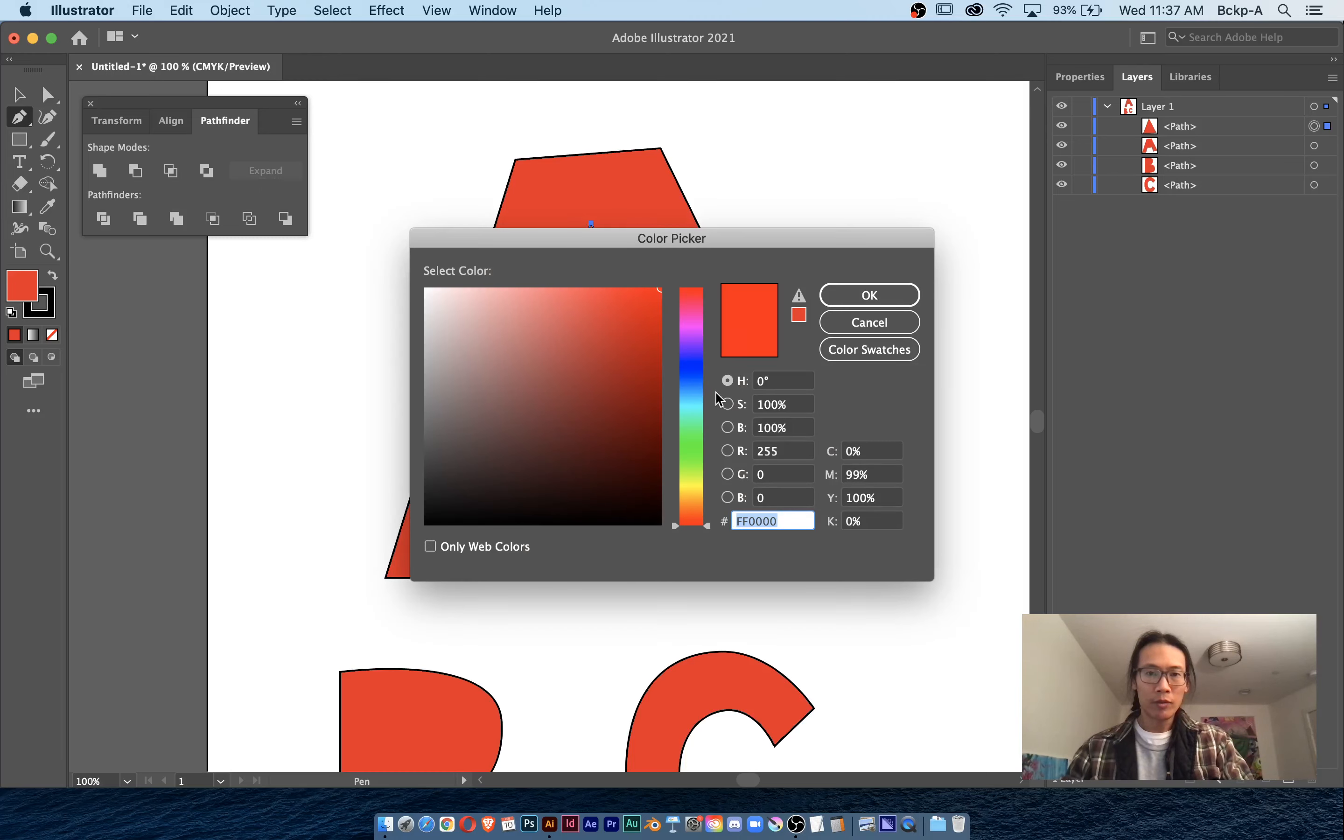
pyautogui.click(692, 372)
pyautogui.click(870, 295)
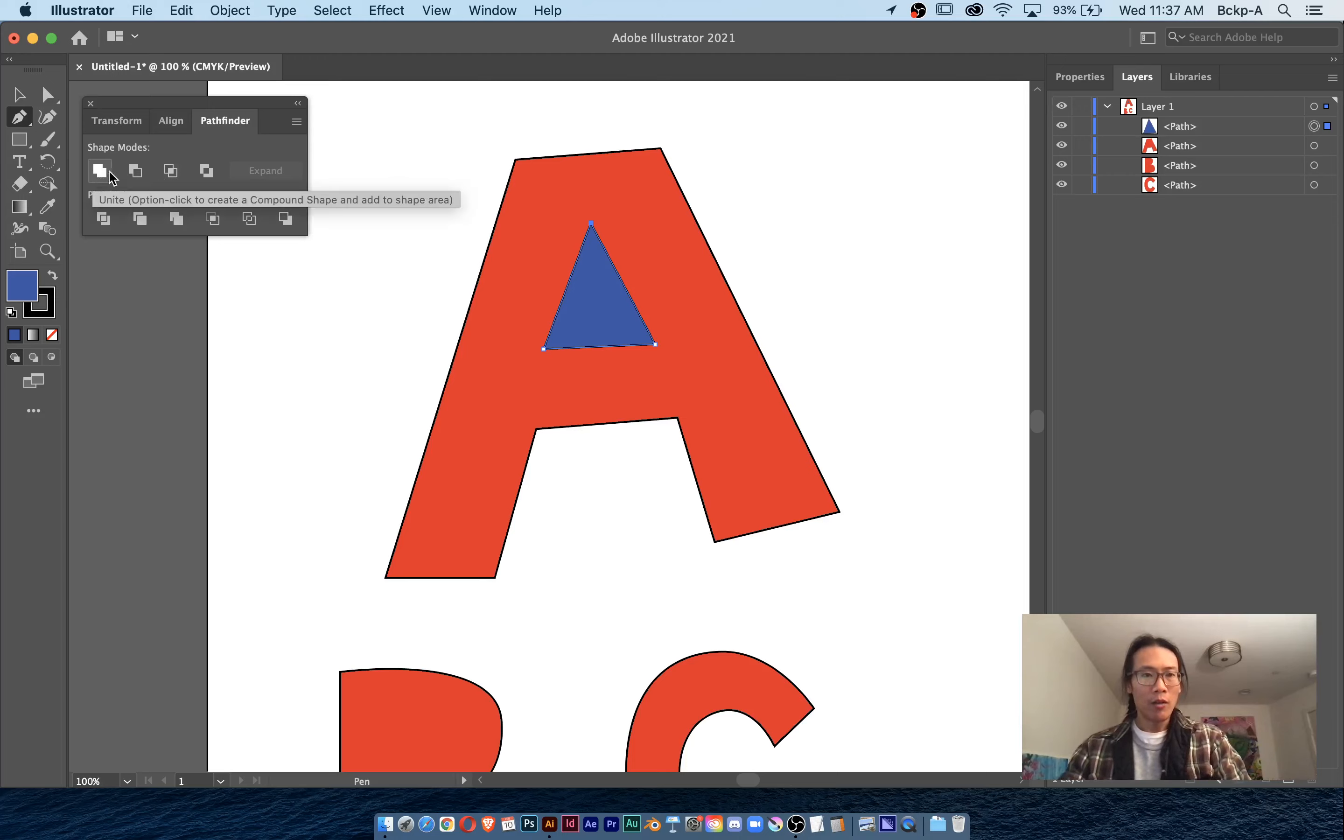
# - Reposition the floating Pathfinder panel closer to the A, and close and reopen it
pyautogui.moveTo(239, 104); pyautogui.dragTo(282, 143)
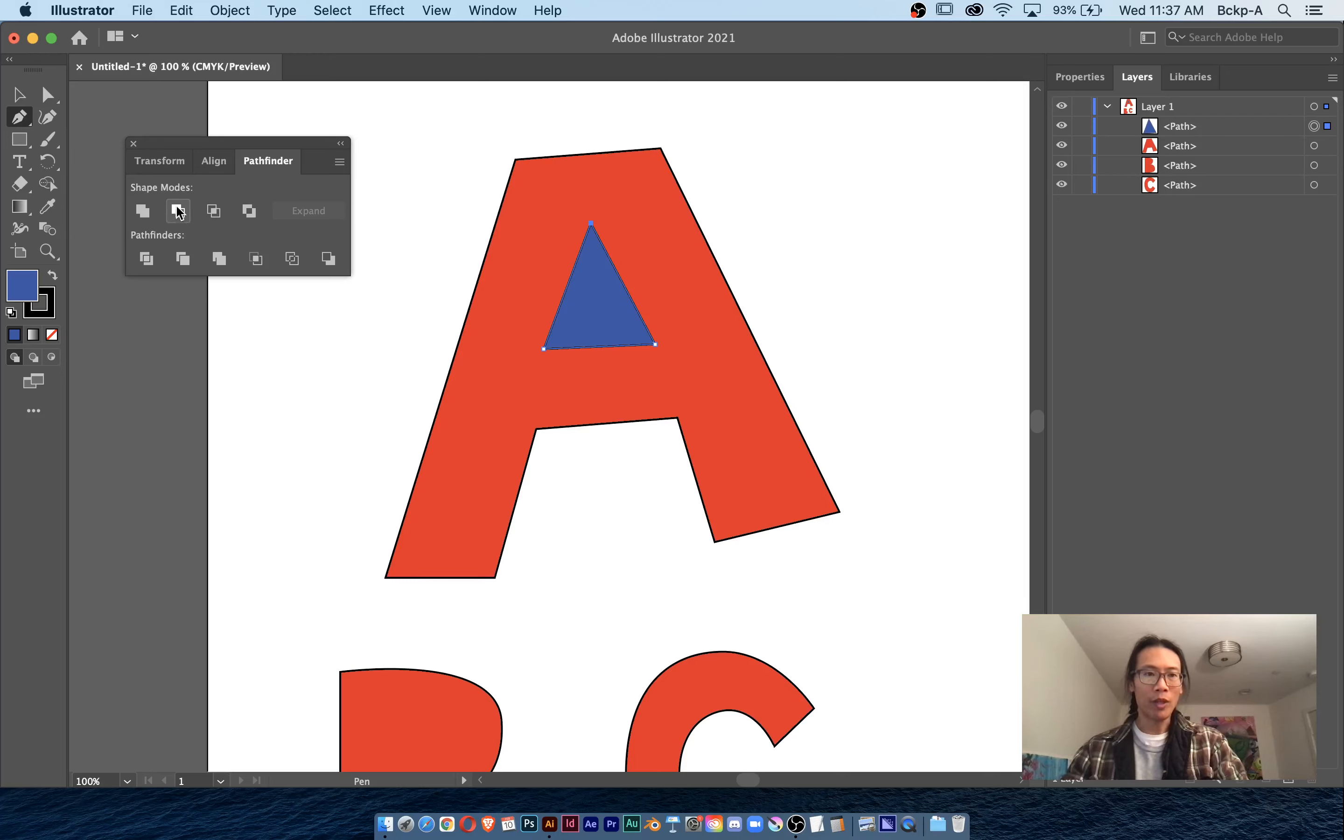
pyautogui.click(134, 144)
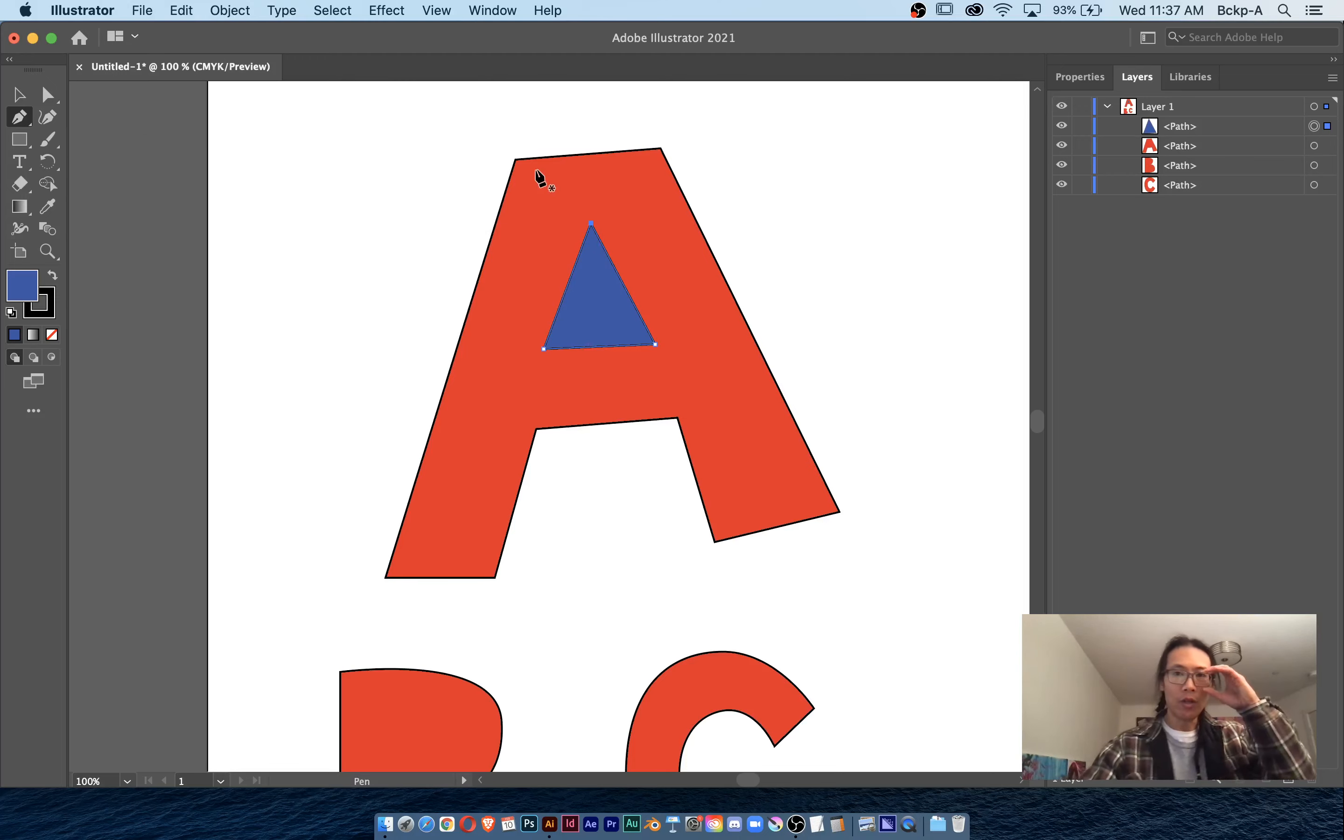
pyautogui.click(480, 9)
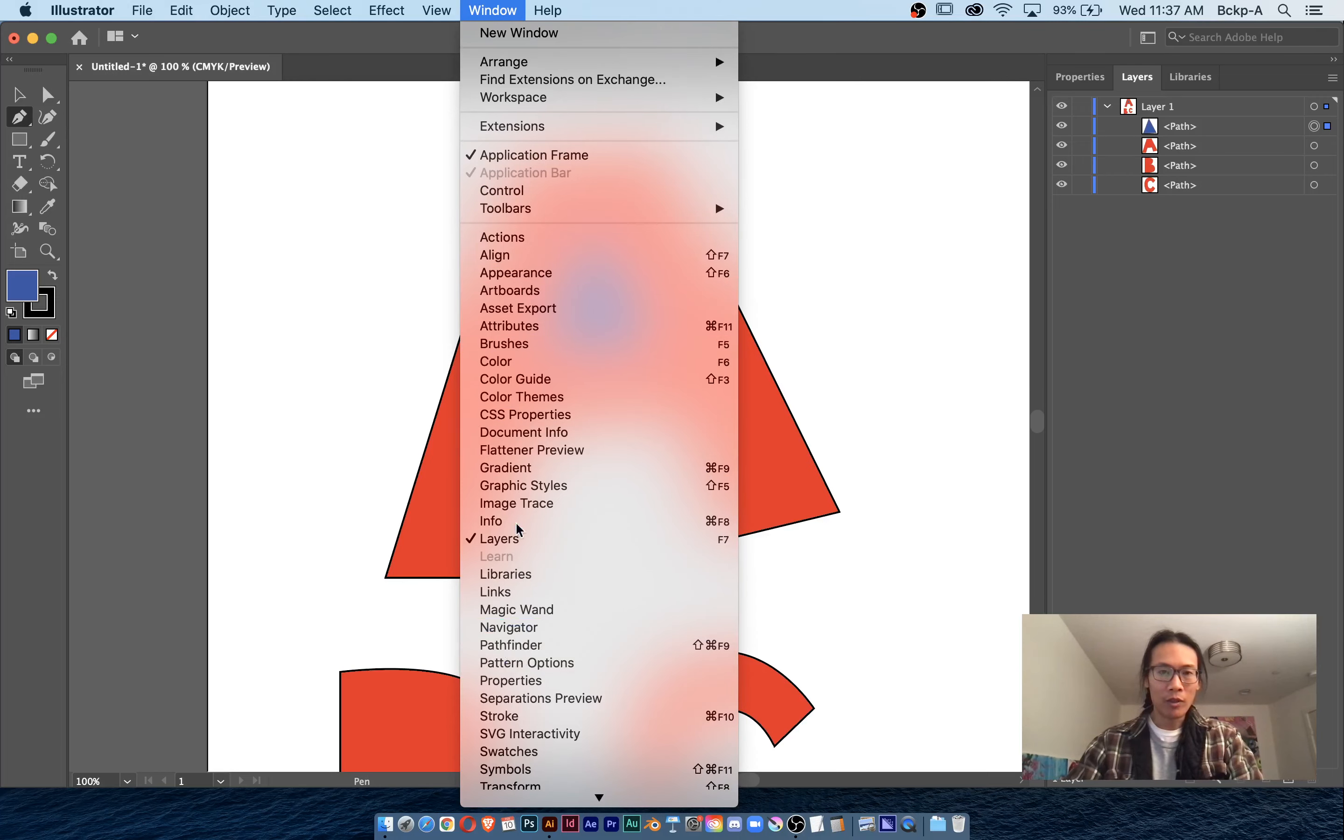
pyautogui.click(531, 645)
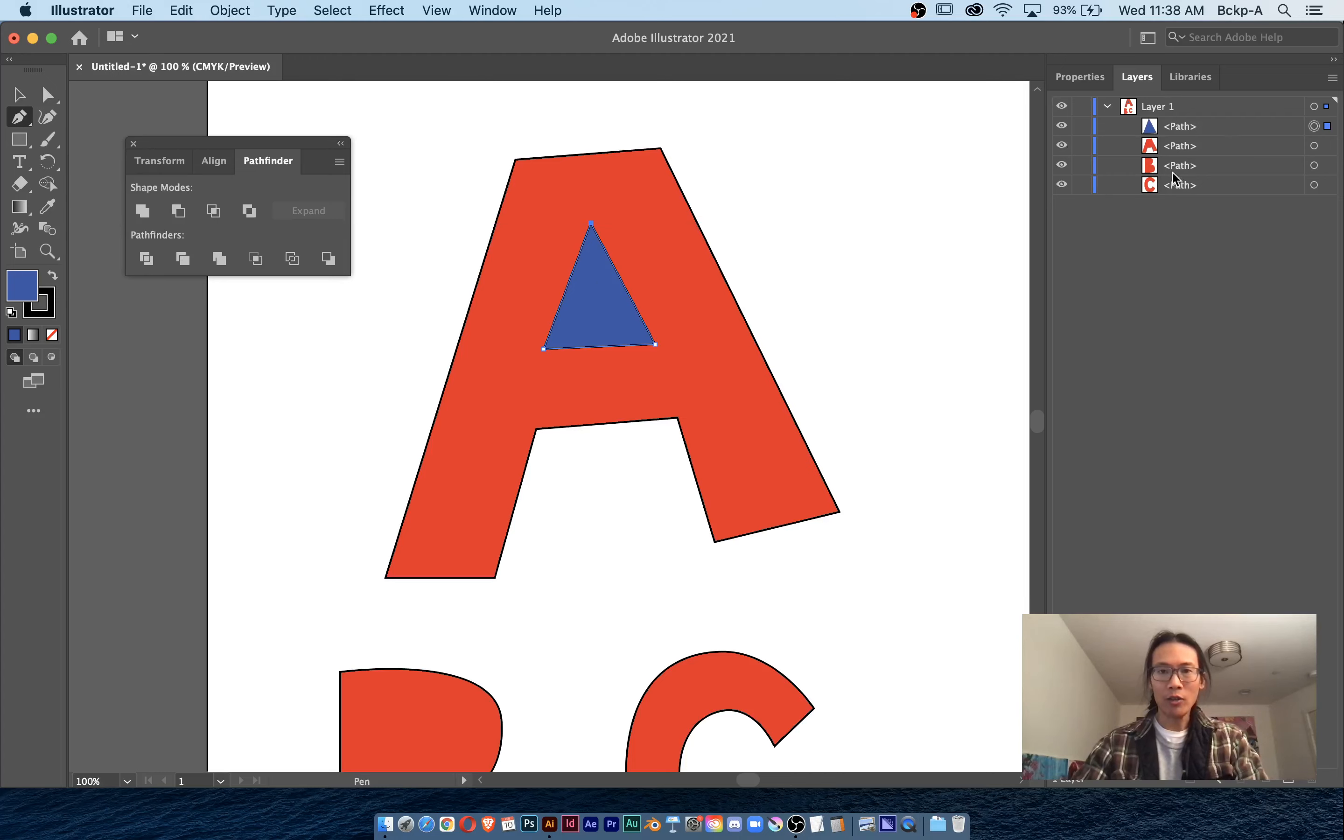
# - Select the A, B and C paths one at a time from the layer's path list
pyautogui.click(1327, 146)
pyautogui.click(1328, 166)
pyautogui.click(1327, 186)
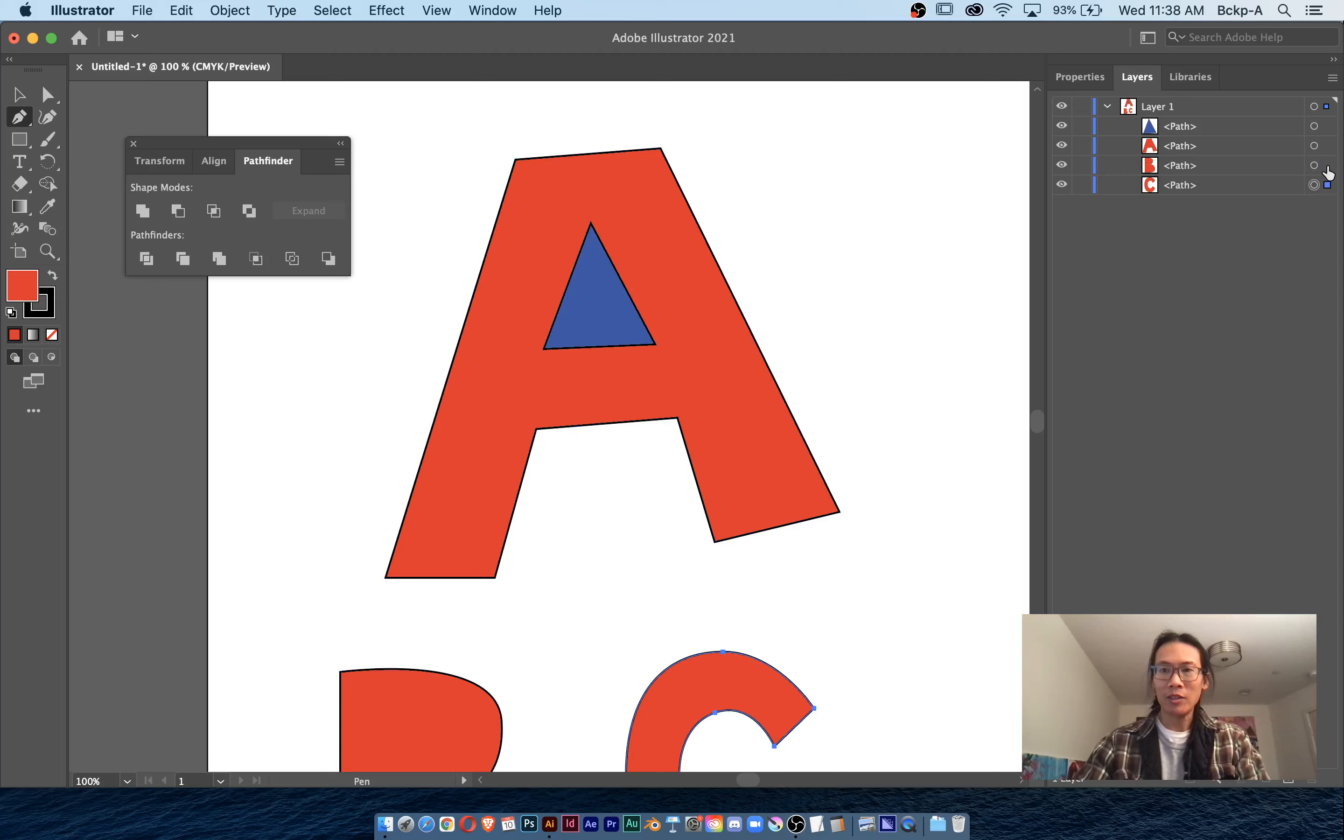
pyautogui.click(1328, 166)
pyautogui.click(1328, 147)
# - Select the blue triangle together with the A and subtract it with Pathfinder Minus Front to cut the counter
pyautogui.click(1327, 126)
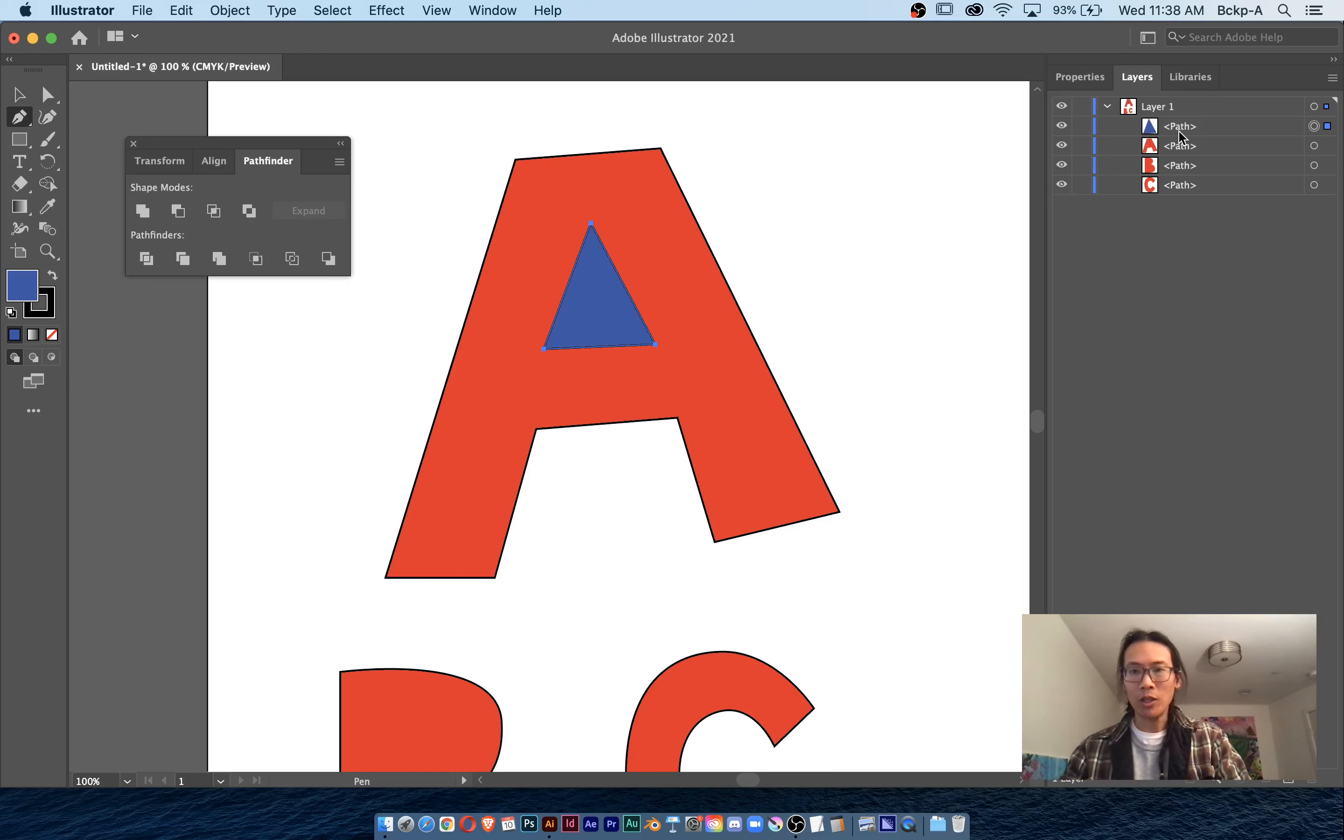
pyautogui.keyDown('shift'); pyautogui.click(1326, 146); pyautogui.keyUp('shift')
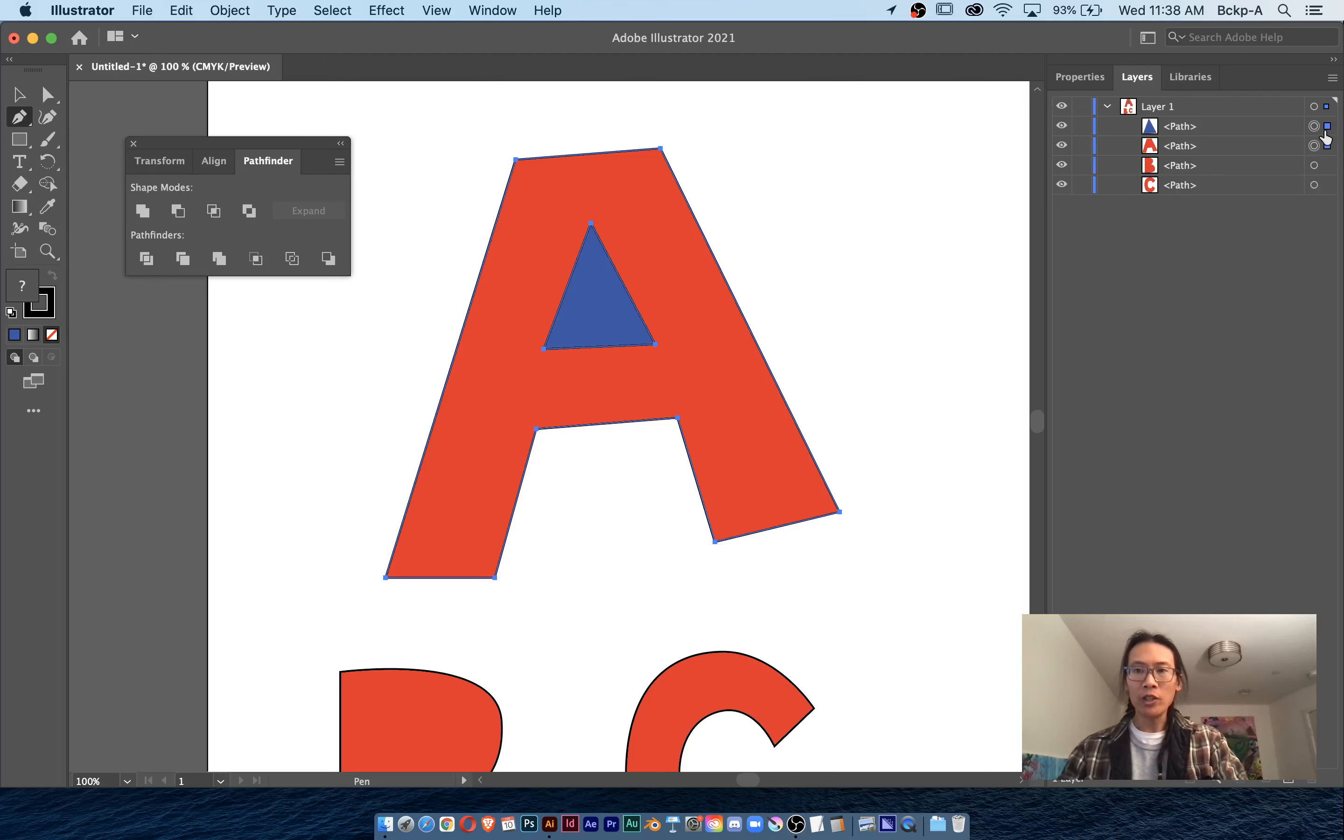
pyautogui.keyDown('shift'); pyautogui.click(1328, 146); pyautogui.keyUp('shift')
pyautogui.keyDown('shift'); pyautogui.click(1328, 146); pyautogui.keyUp('shift')
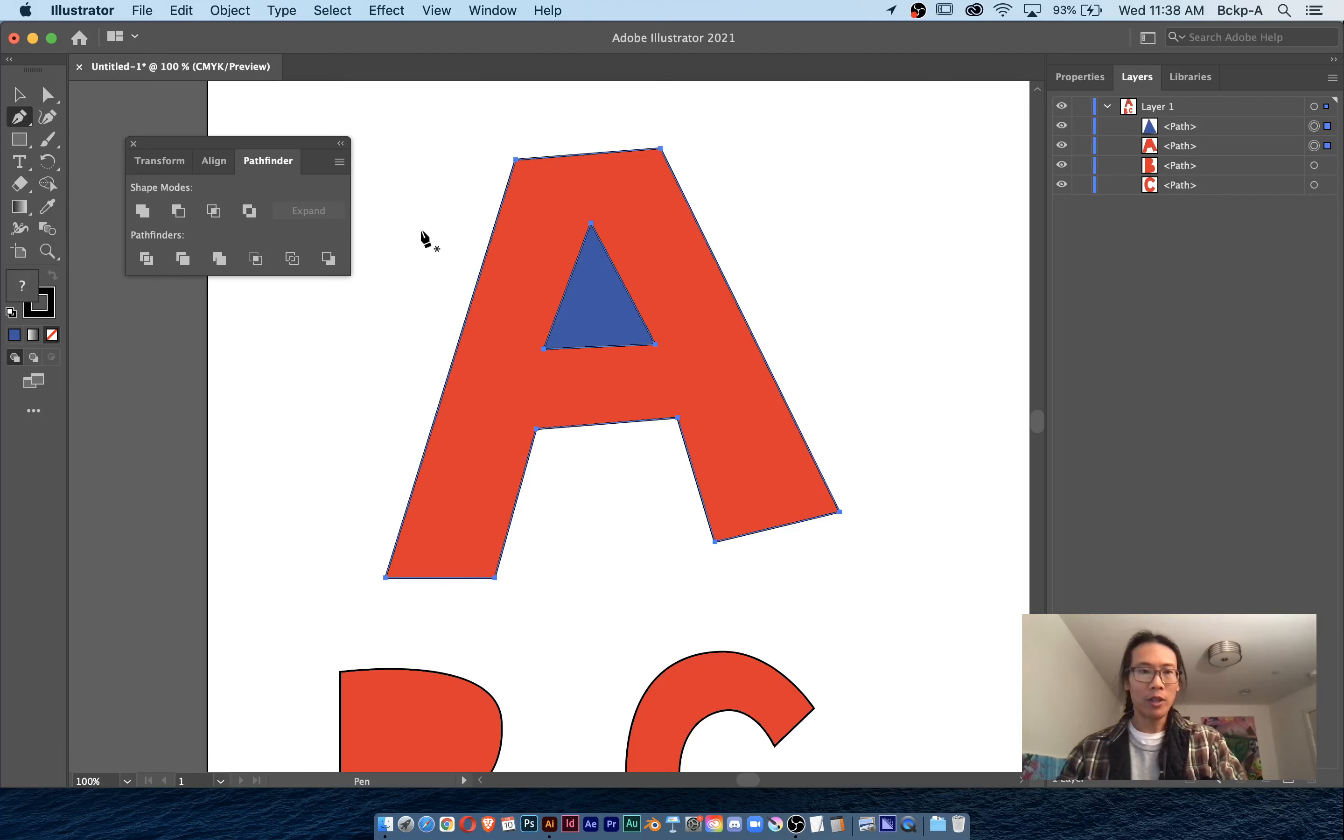
pyautogui.click(178, 210)
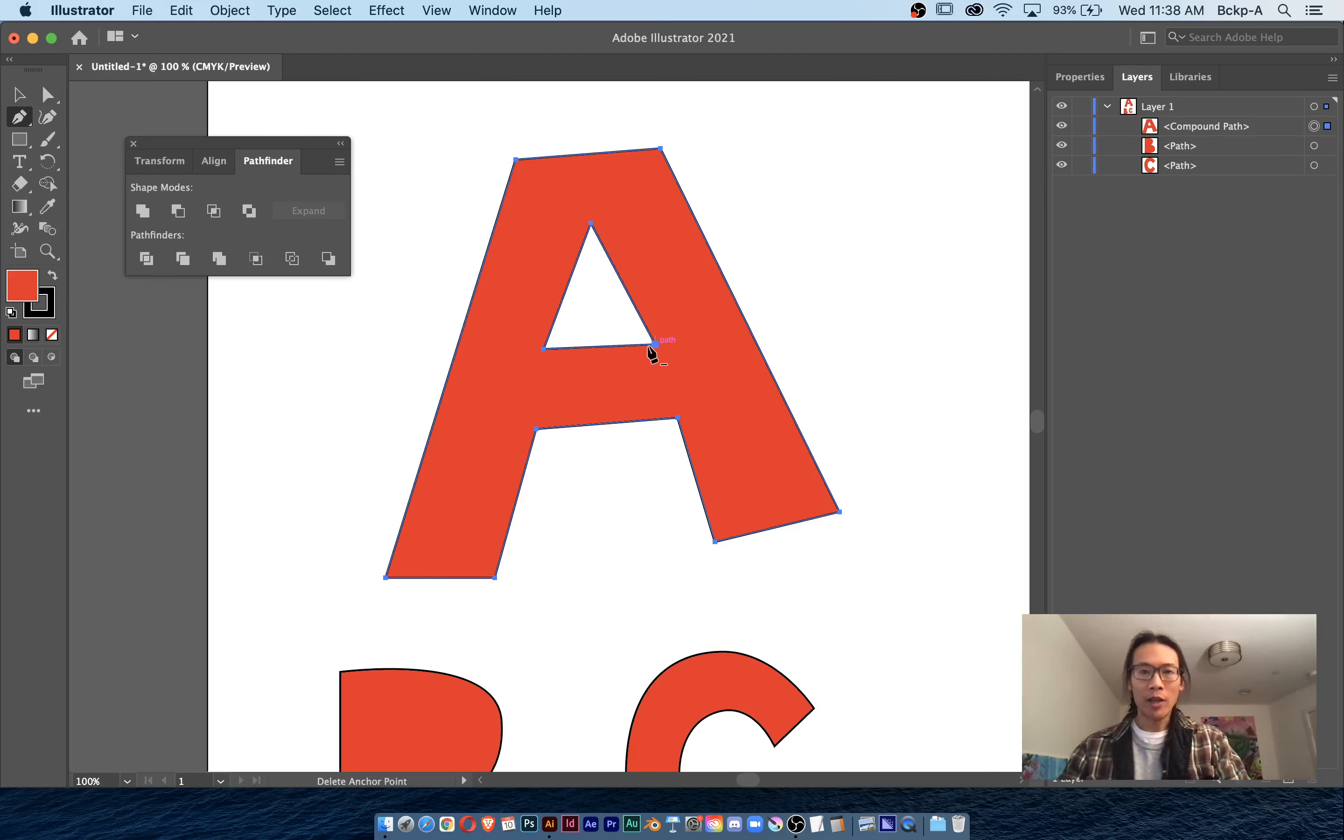
# - Draw a closed triangle with the Pen tool inside the upper bowl of the B, its tip facing the bowl's curve
pyautogui.moveTo(594, 651); pyautogui.dragTo(741, 231)
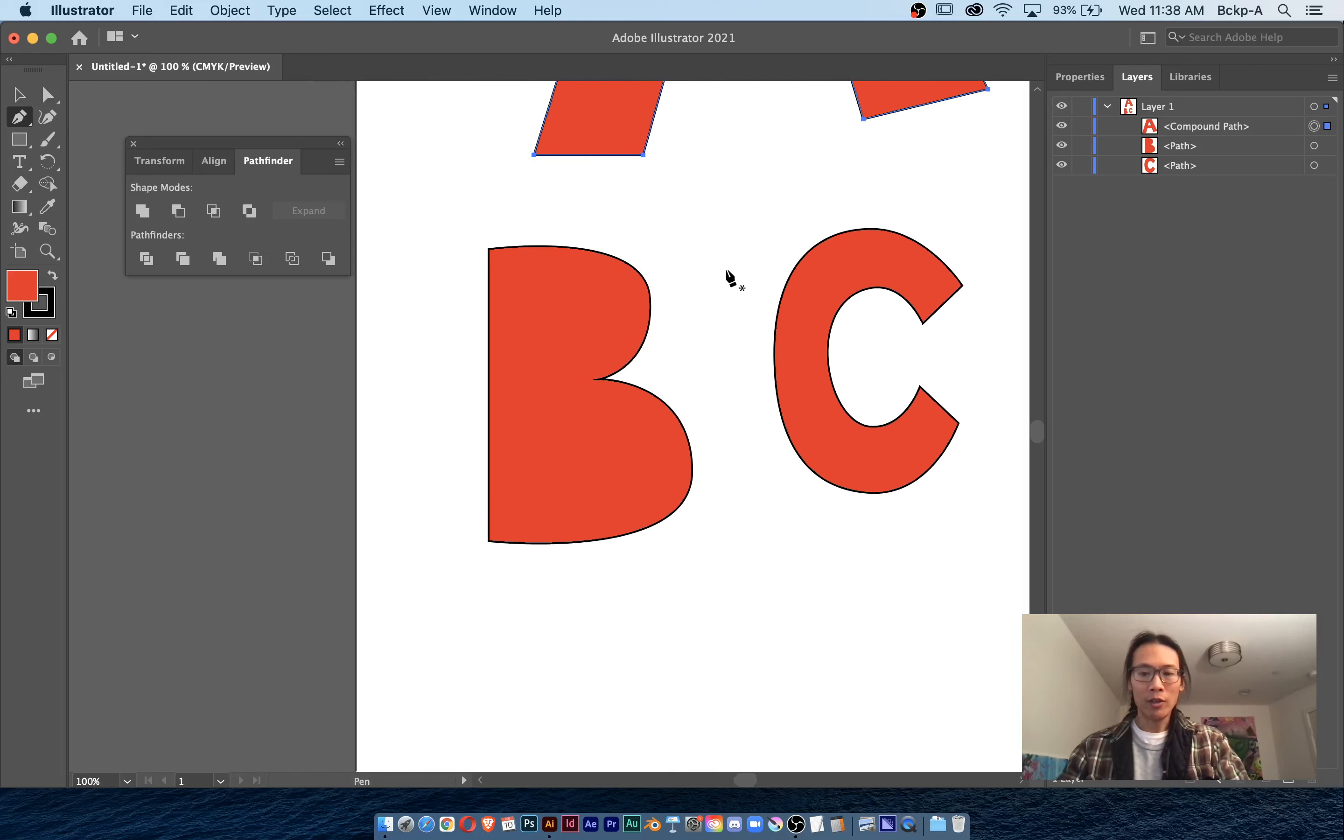
pyautogui.press('super+equal')
pyautogui.moveTo(537, 582); pyautogui.dragTo(713, 286)
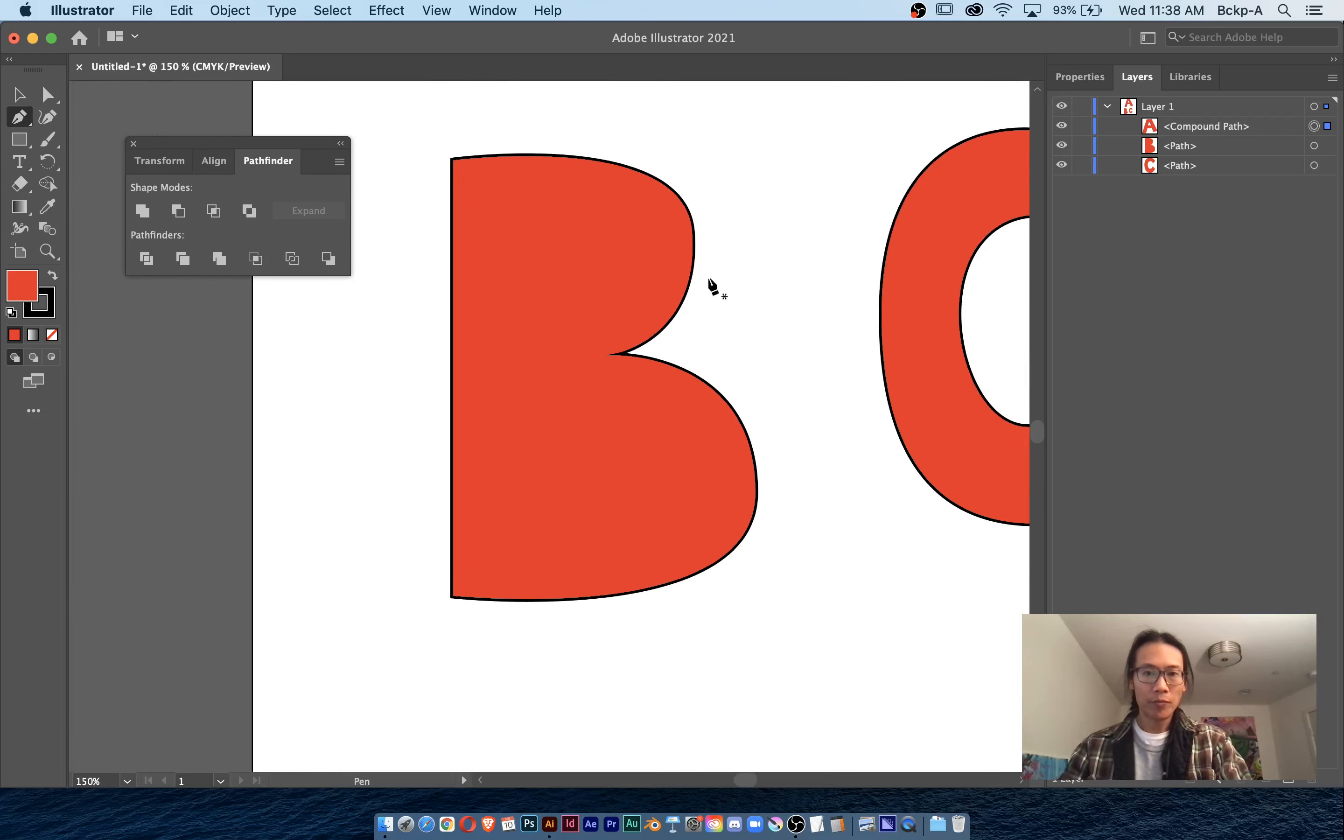
pyautogui.click(533, 210)
pyautogui.click(532, 309)
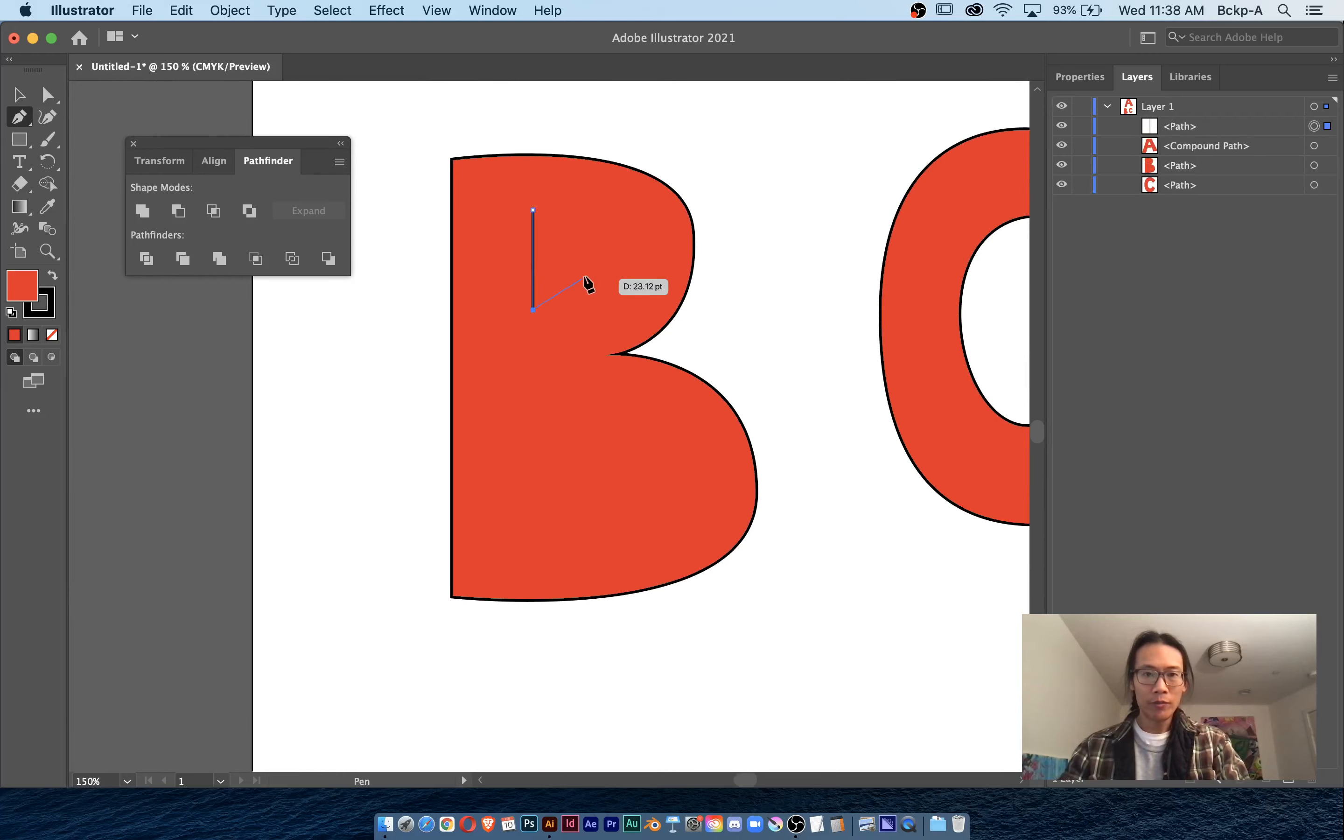
pyautogui.click(617, 259)
pyautogui.click(532, 210)
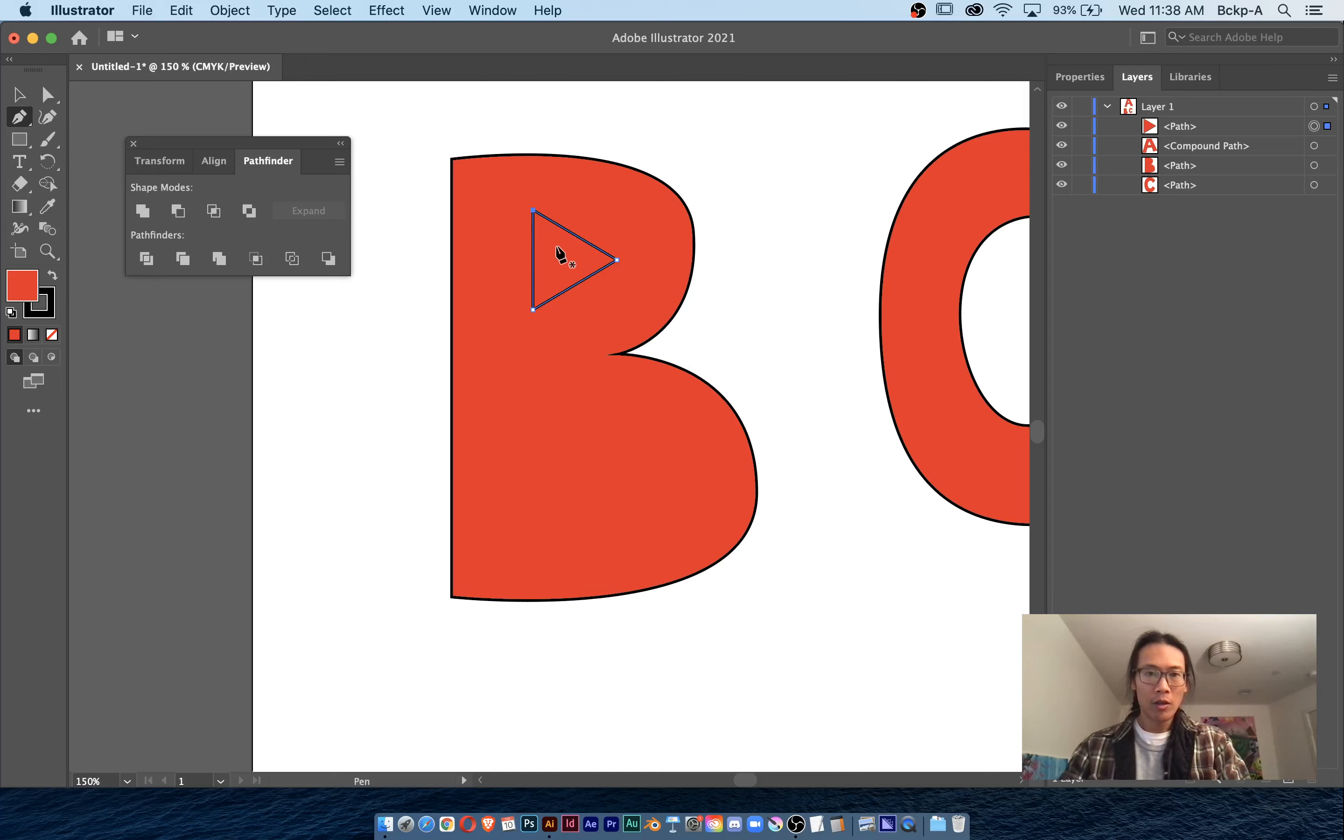
# - Change the fill of the triangle in the B's upper bowl to blue, 0C00FF
pyautogui.doubleClick(16, 287)
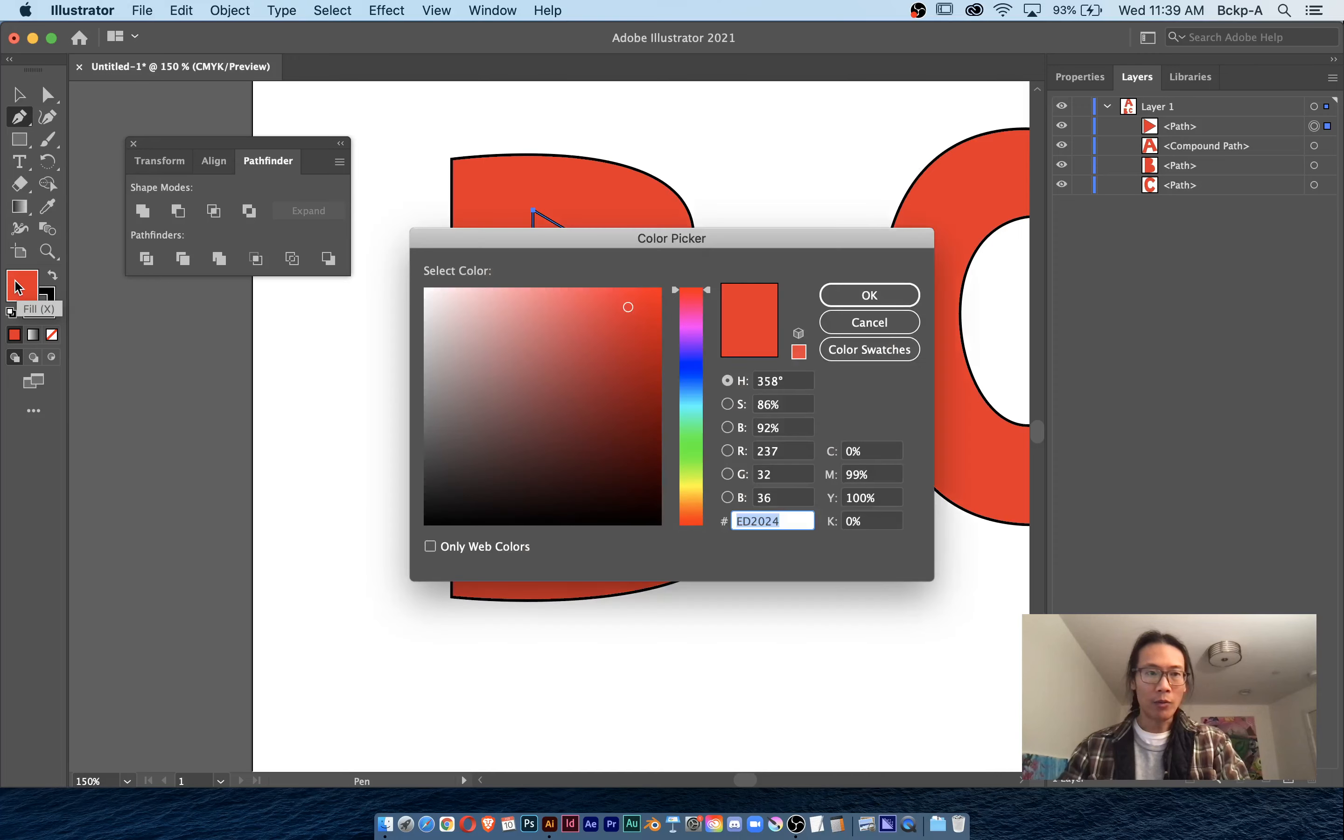
pyautogui.click(691, 364)
pyautogui.moveTo(659, 308); pyautogui.dragTo(661, 288)
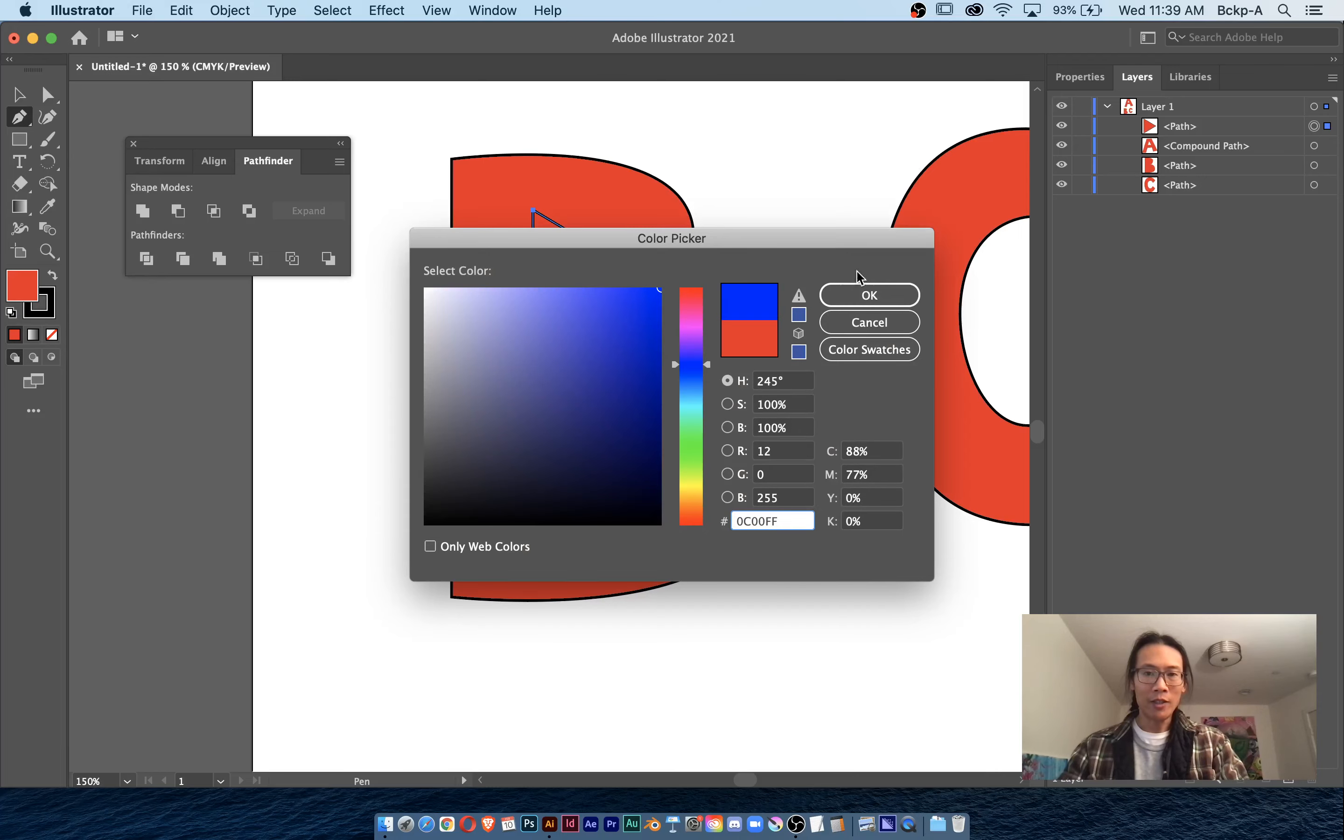
pyautogui.click(870, 295)
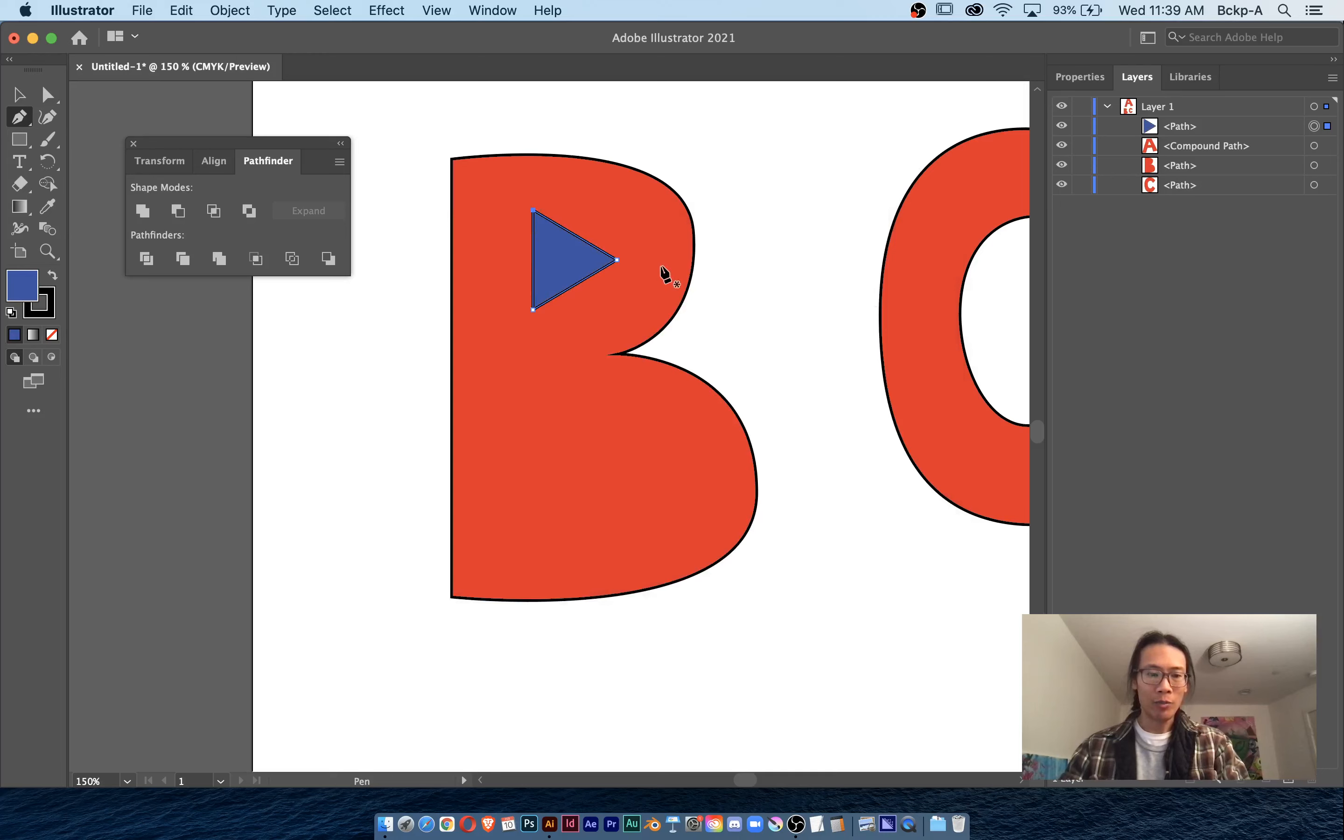
# - Curve the outer corner of the B's upper triangle into a rounded D shape and add the B to the selection
pyautogui.press('alt')
pyautogui.moveTo(616, 259); pyautogui.dragTo(621, 210)
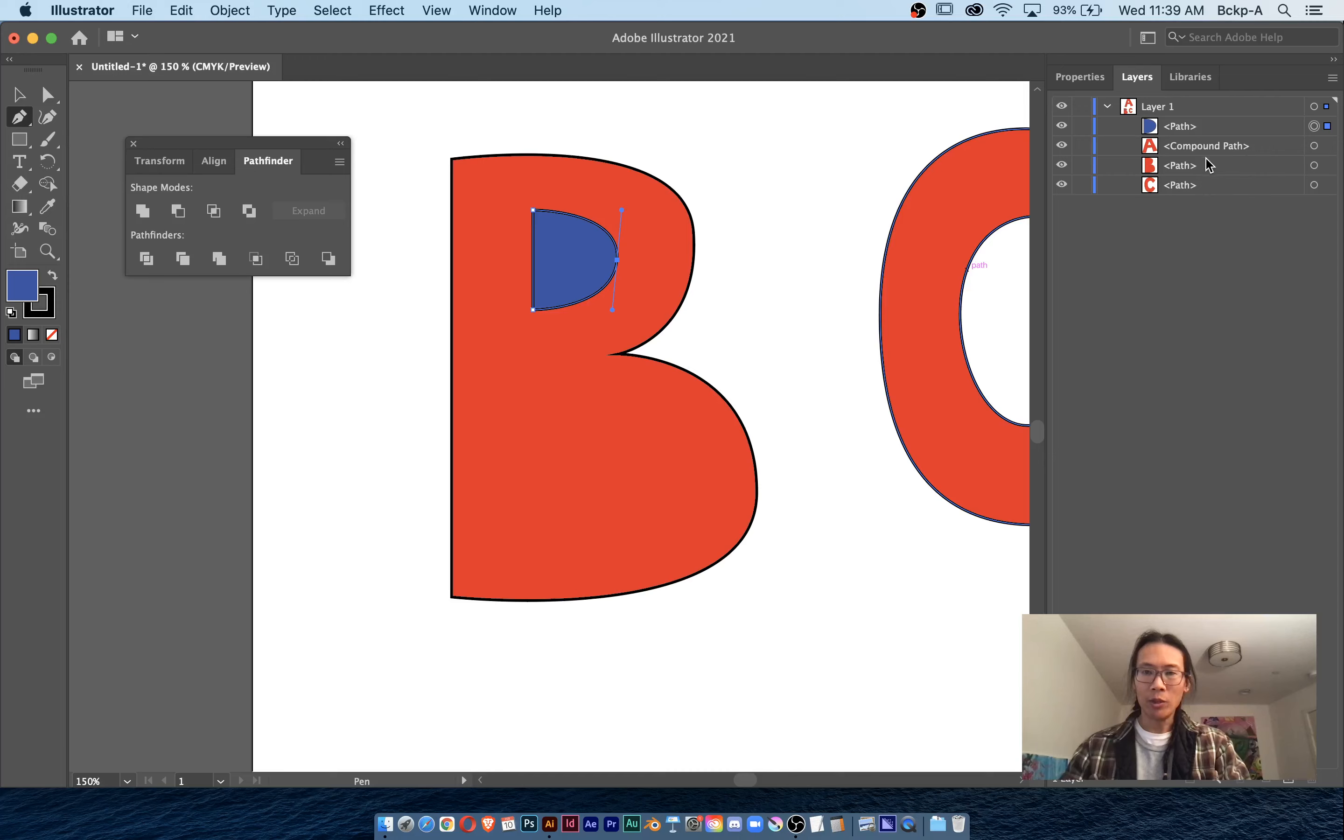
pyautogui.keyDown('shift'); pyautogui.click(1314, 165); pyautogui.keyUp('shift')
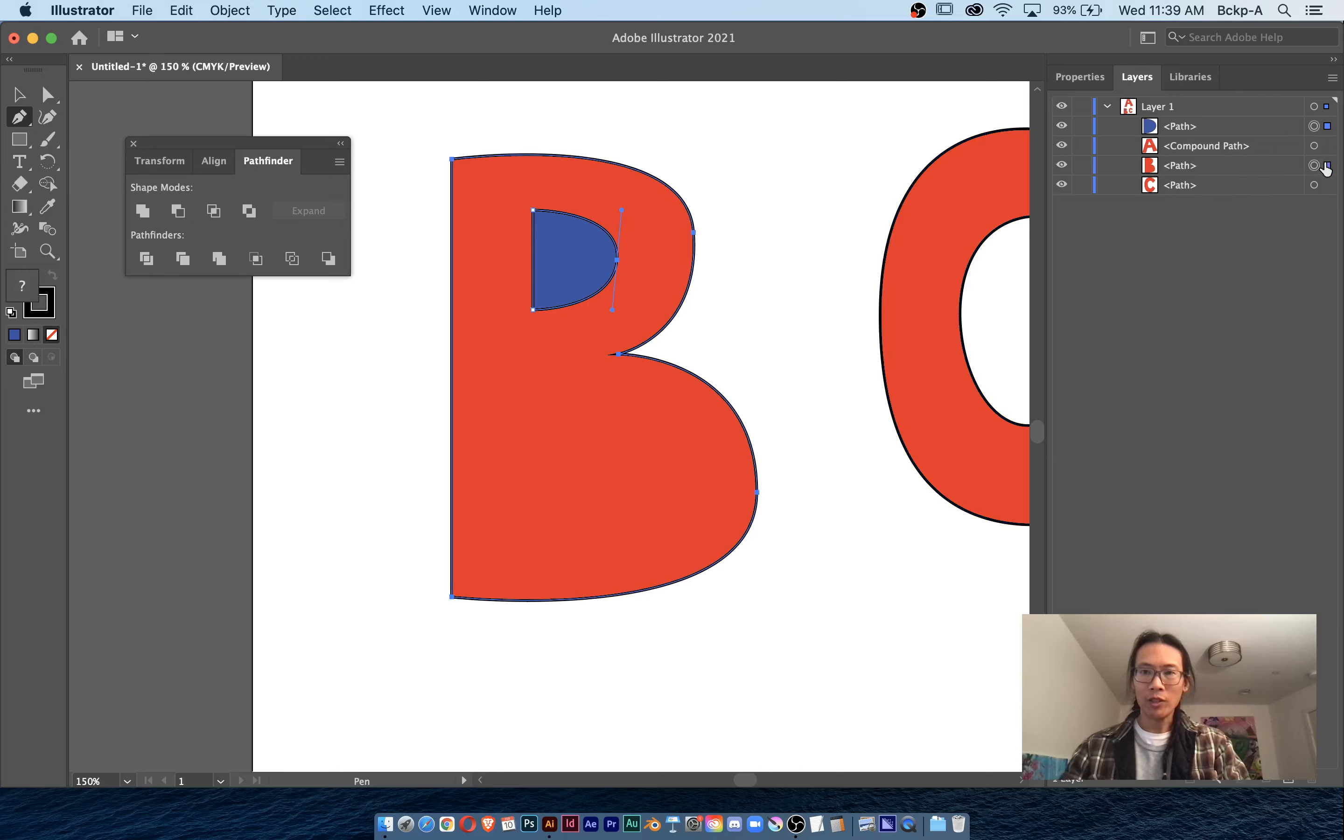
# - Draw a closed triangle in the B's lower bowl with the Pen tool and curve its outer corner into a D shape
pyautogui.click(537, 418)
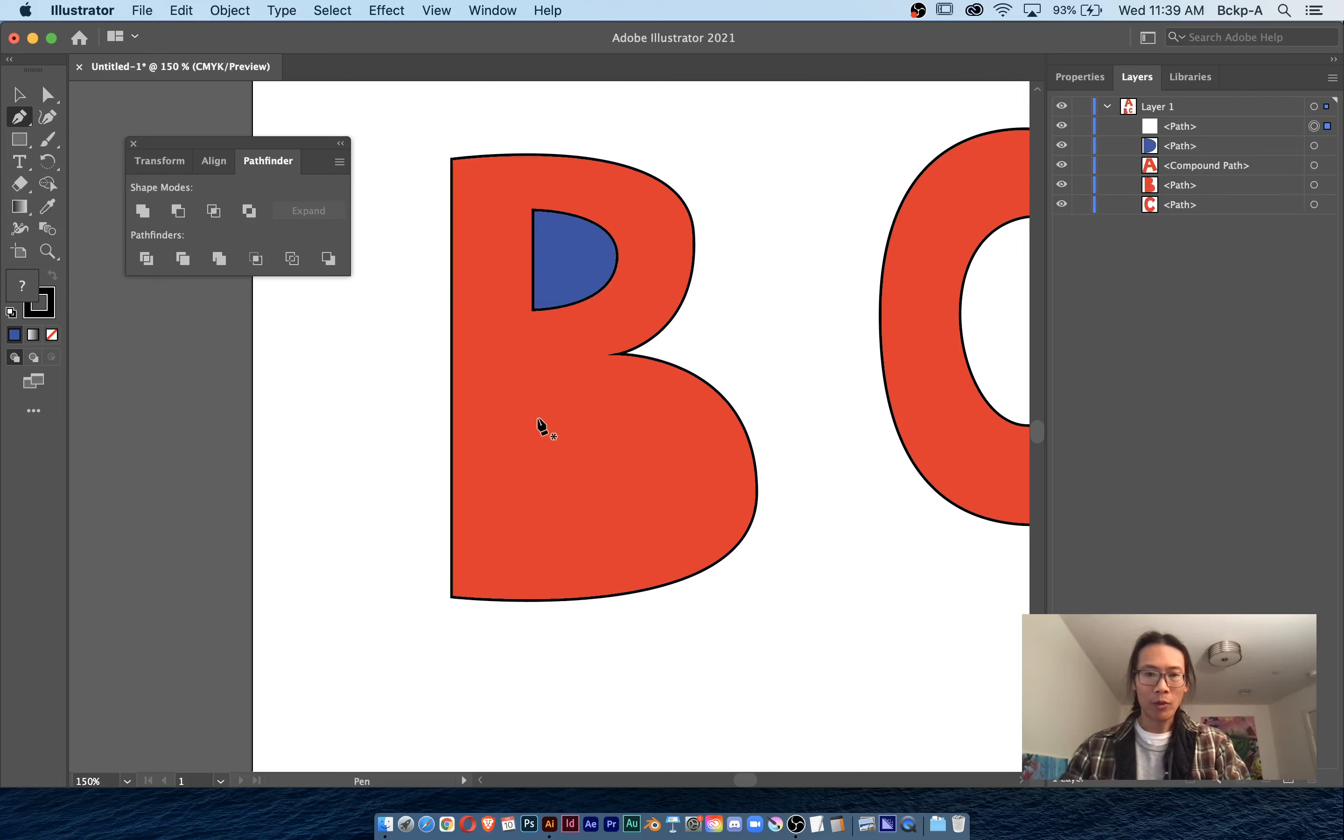
pyautogui.click(669, 469)
pyautogui.click(538, 545)
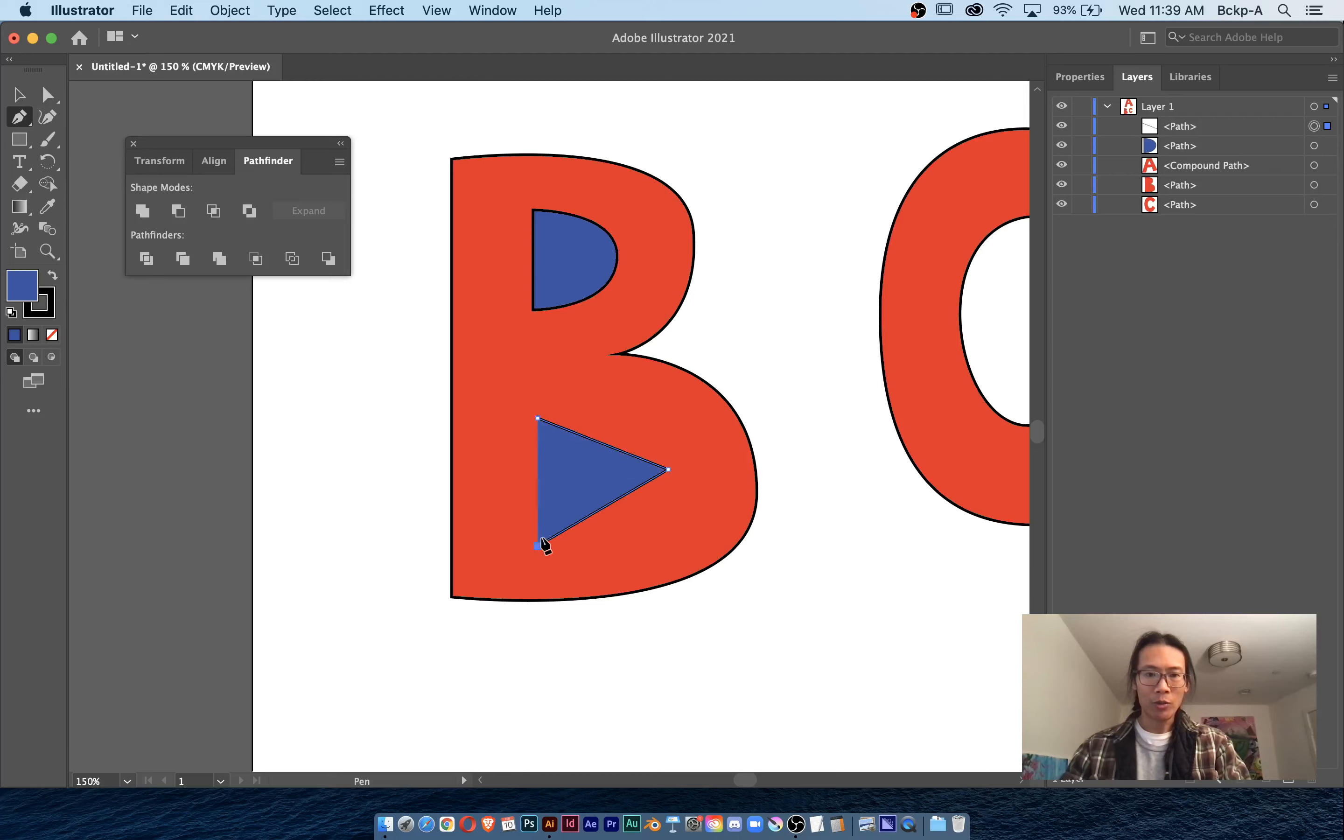
pyautogui.click(539, 418)
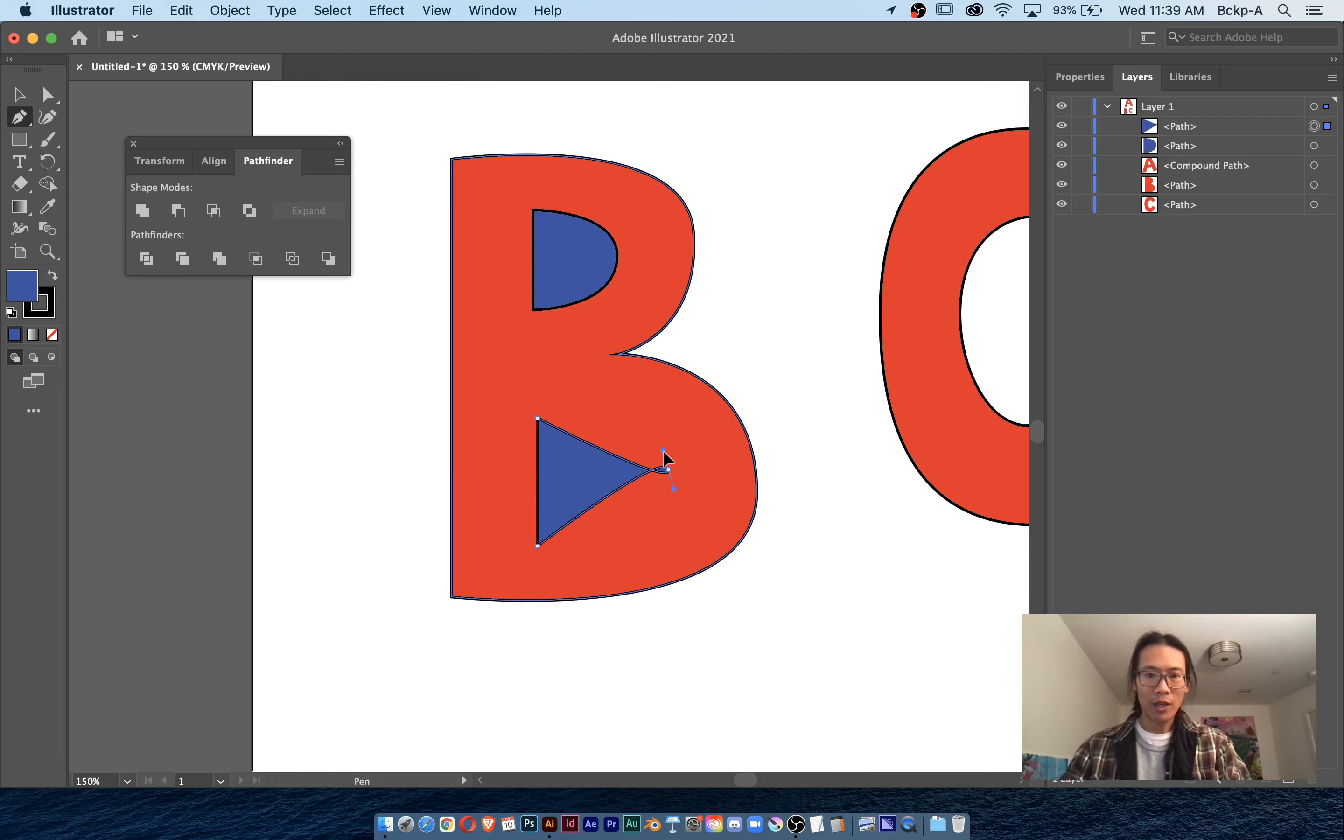
pyautogui.moveTo(668, 469); pyautogui.dragTo(673, 550)
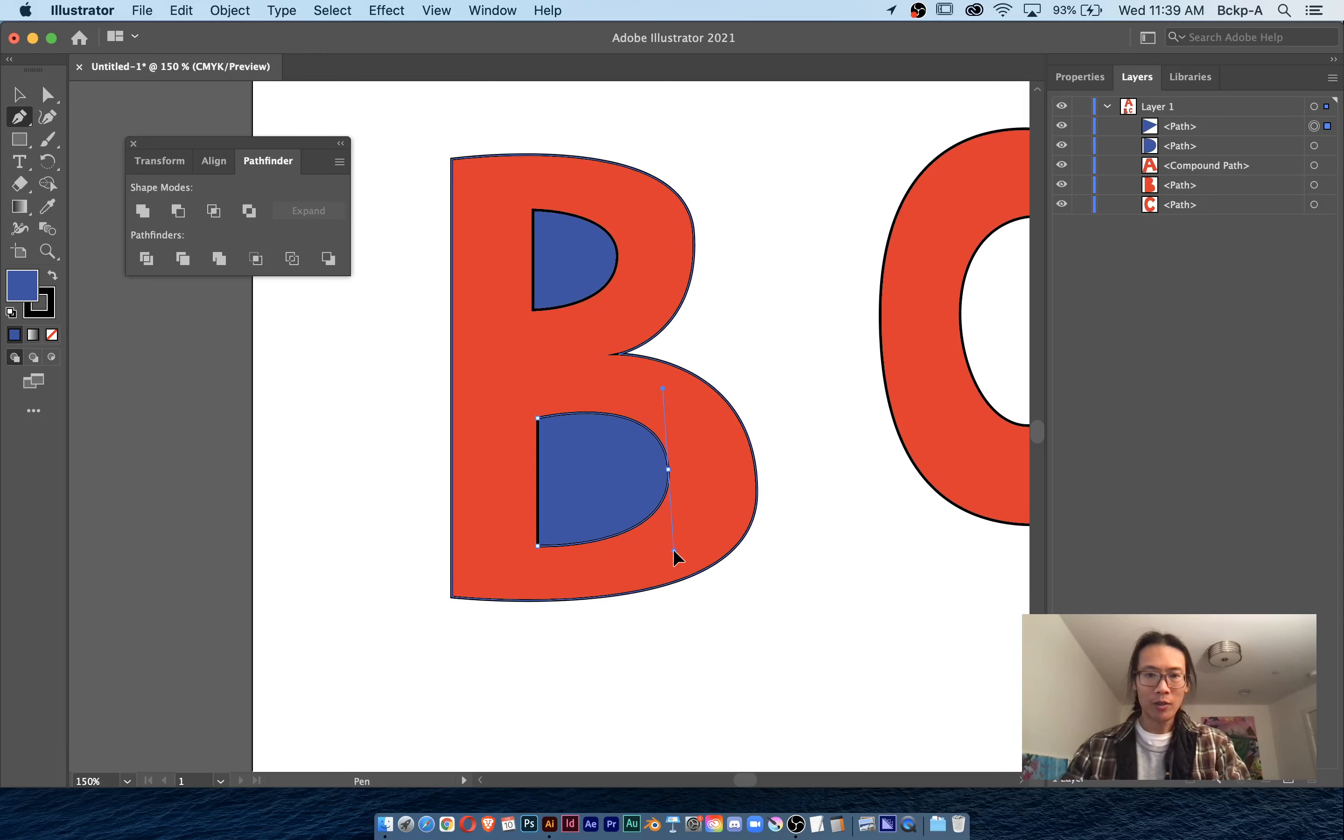
# - Select both blue counter shapes together with the B and subtract them from the letter with Pathfinder Minus Front
pyautogui.keyDown('shift'); pyautogui.click(1315, 145); pyautogui.keyUp('shift')
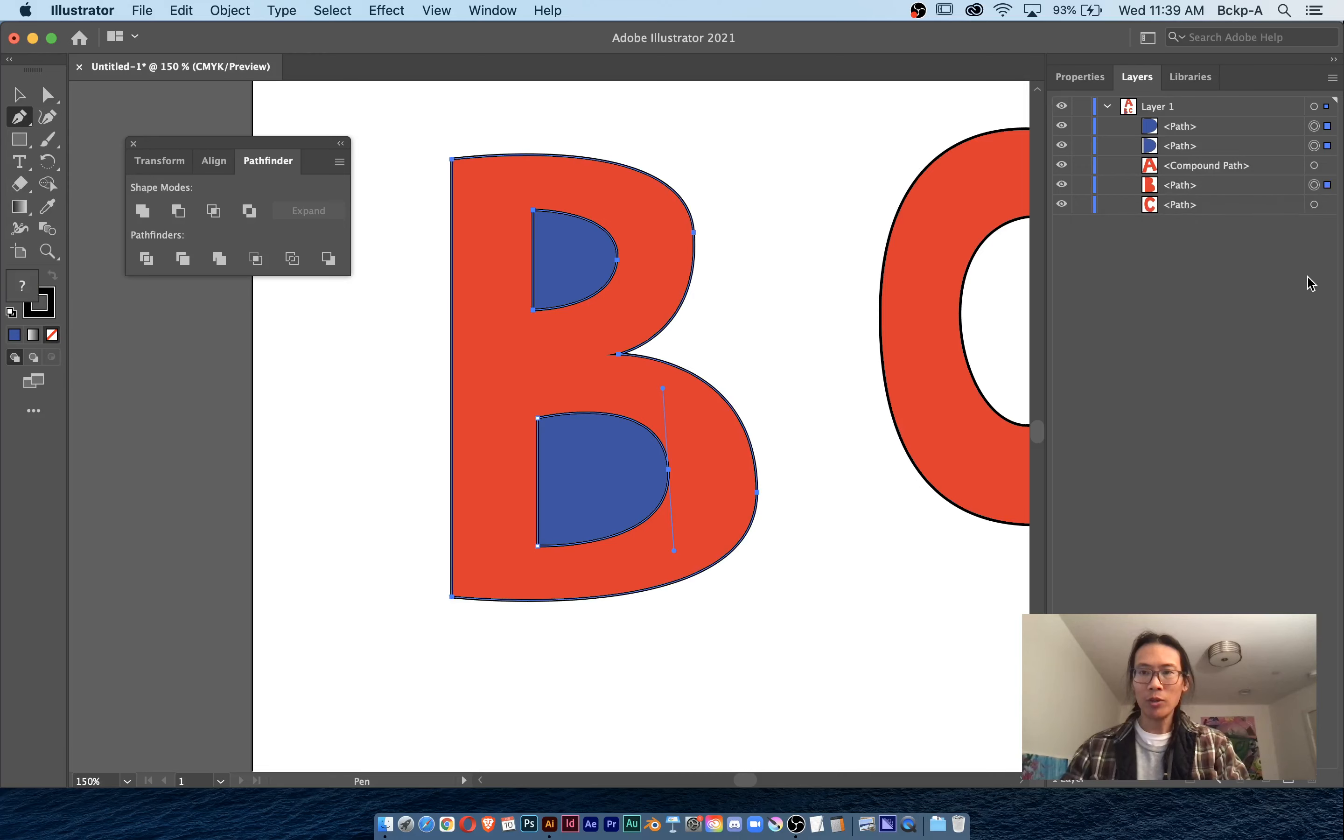
pyautogui.click(1326, 187)
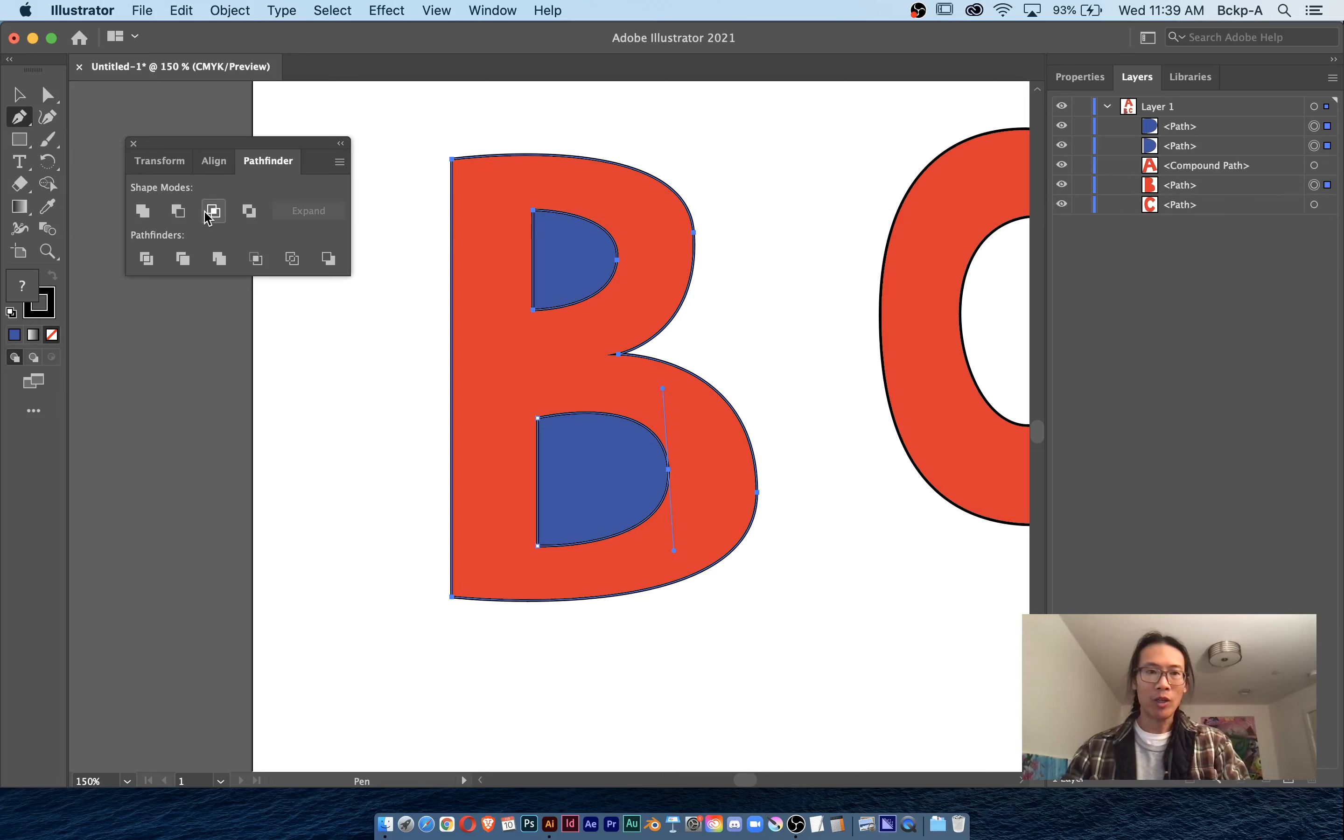
pyautogui.click(178, 211)
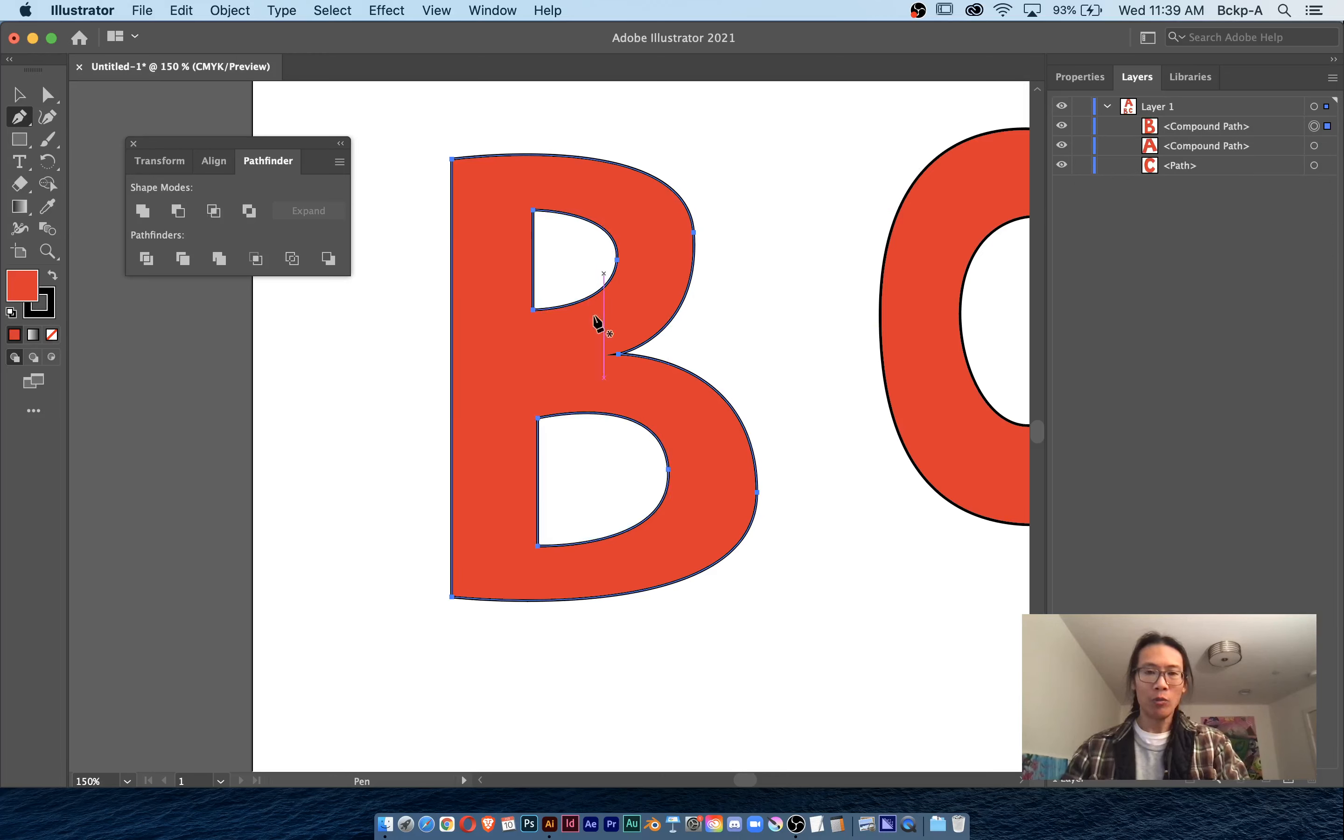
pyautogui.press('super+minus')
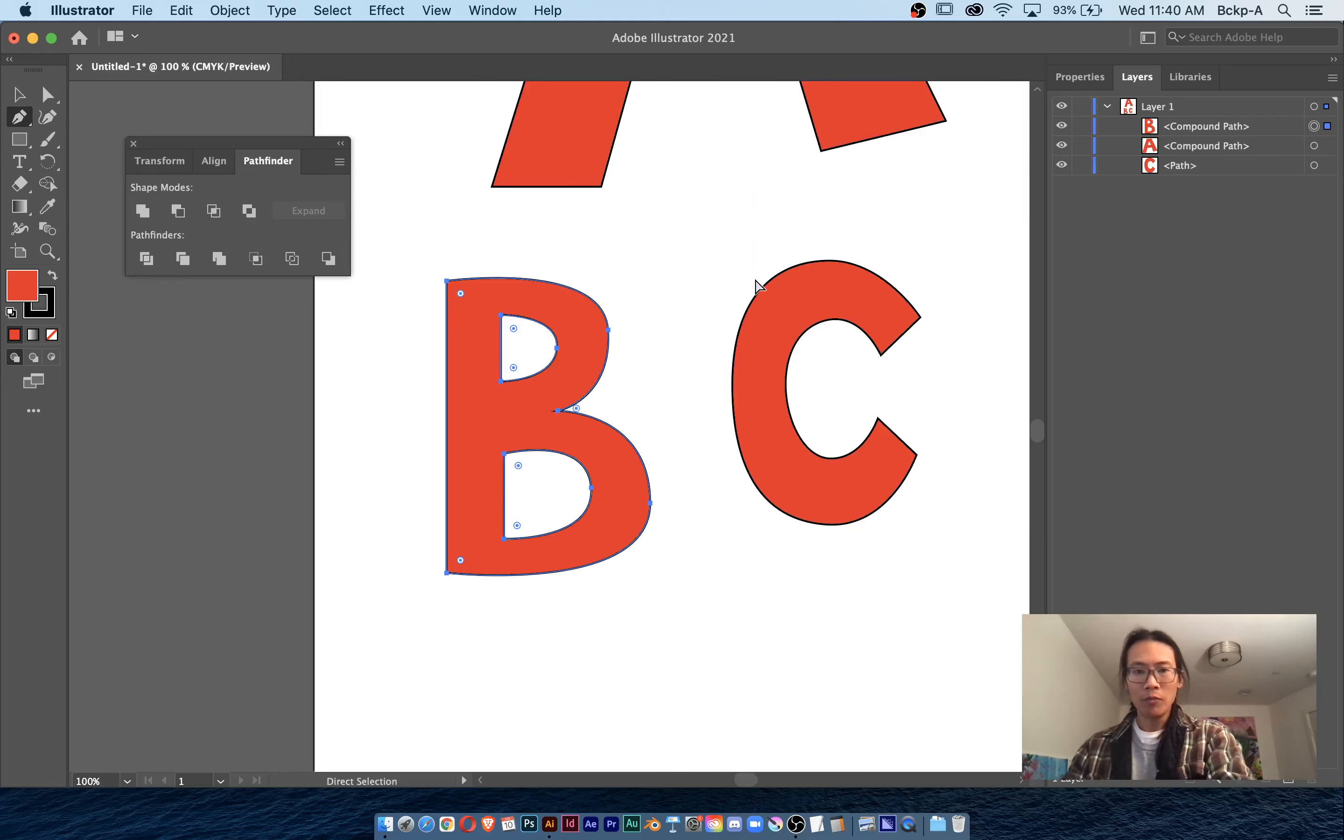
pyautogui.press('super+minus')
pyautogui.moveTo(699, 267); pyautogui.dragTo(690, 423)
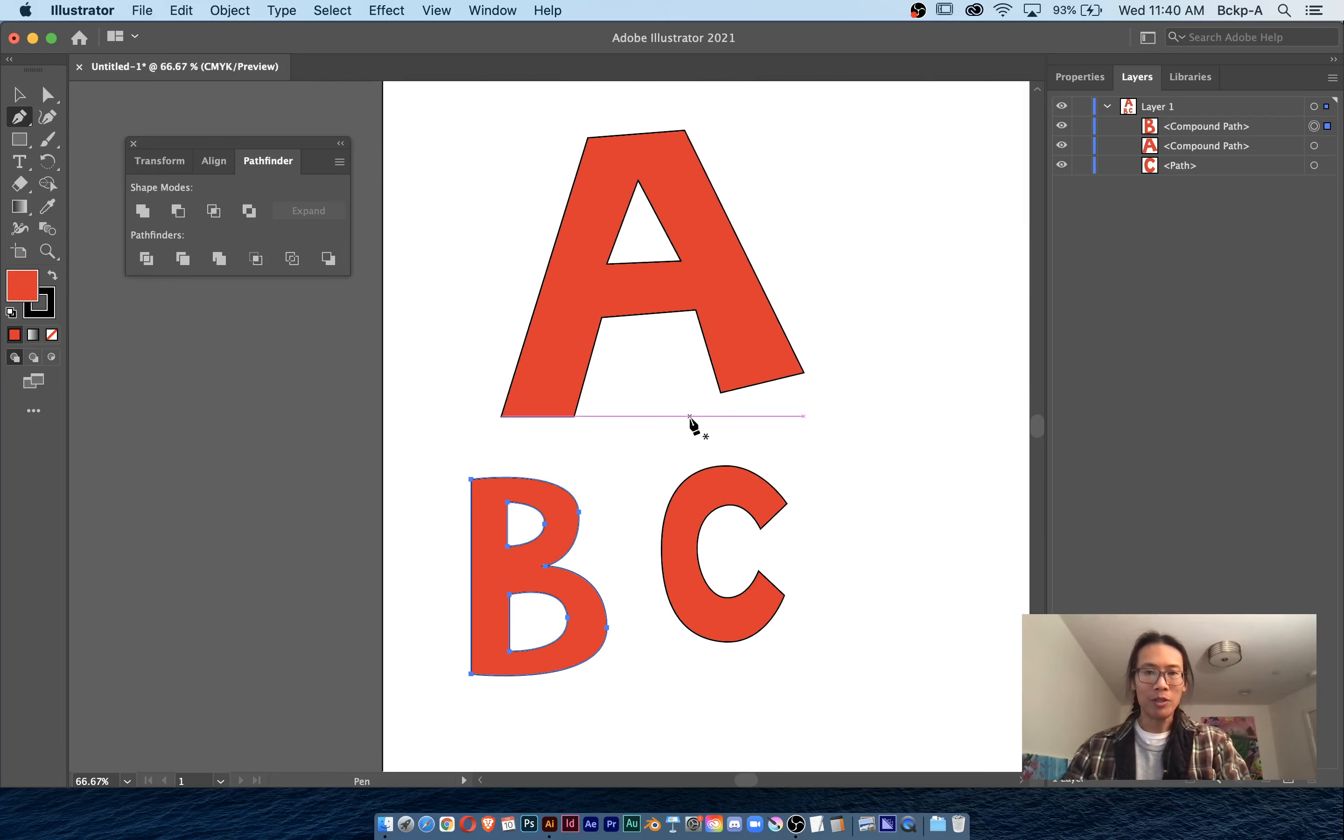